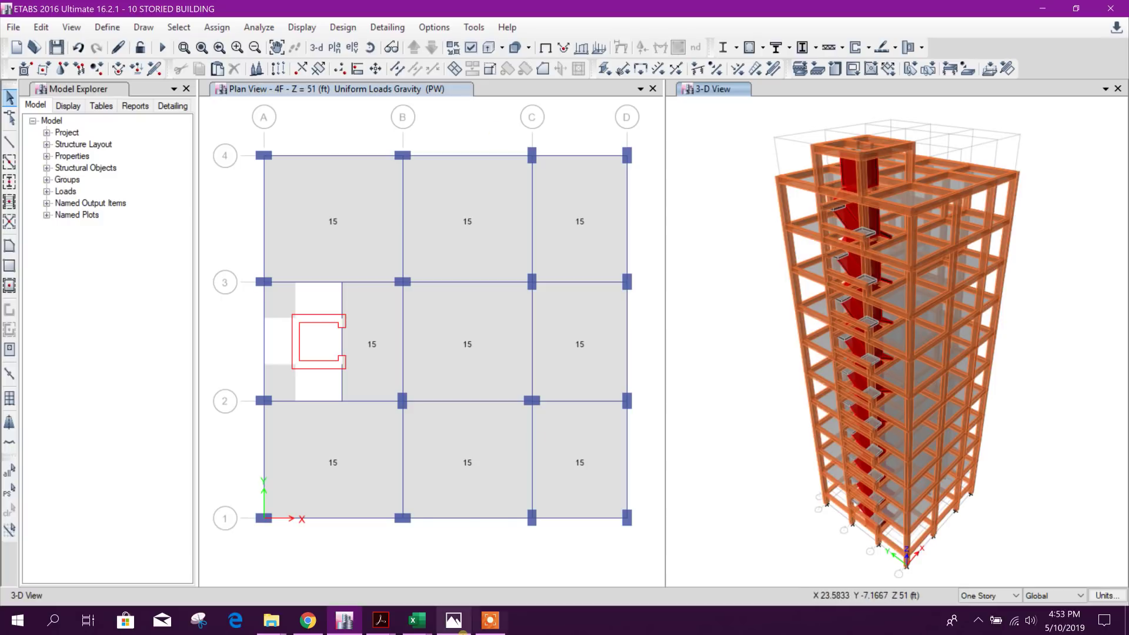
# Switch to the Photos app and review the ACI 318-14R stiffness modifier tables up to the chart for structural analysis and design.
pyautogui.click(453, 623)
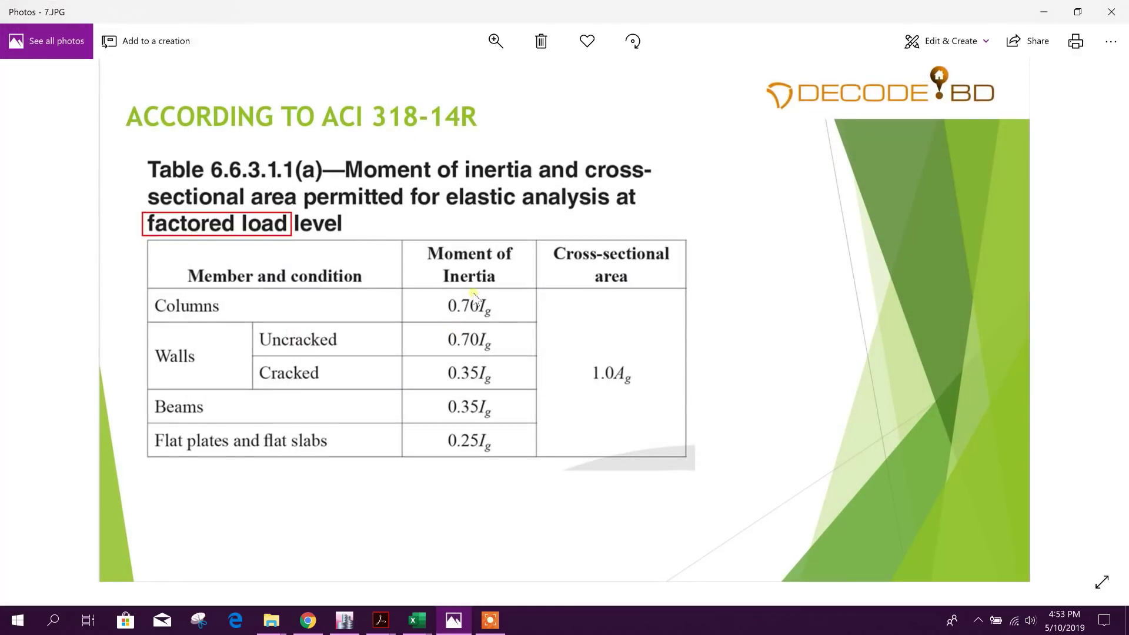
pyautogui.press('Right')
pyautogui.press('Right')
pyautogui.press('Right')
pyautogui.press('Right')
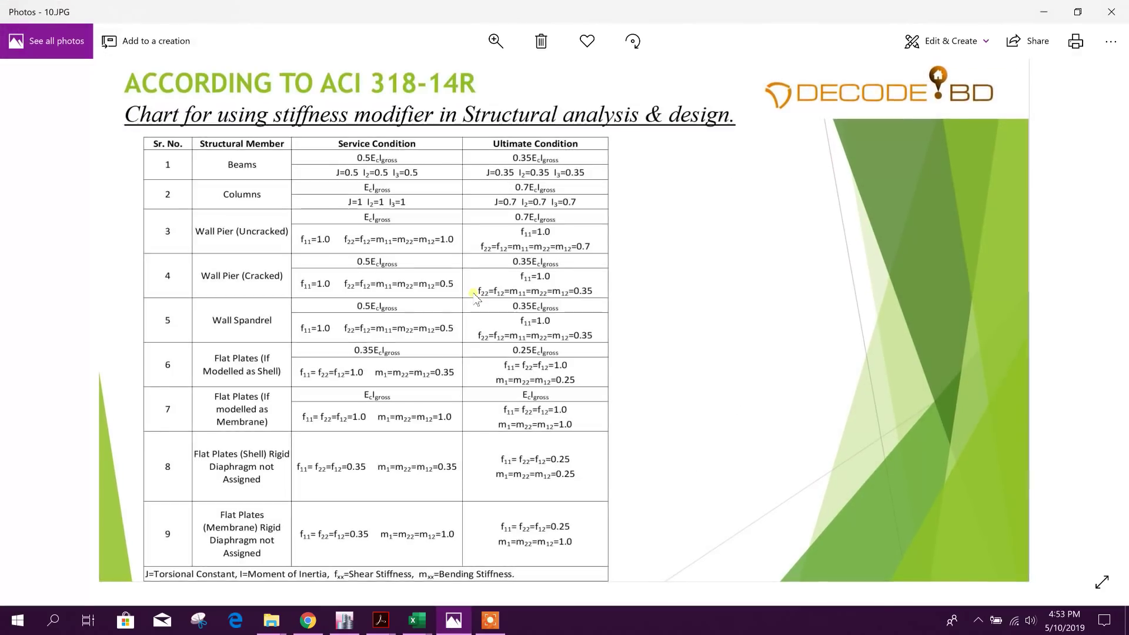
# Review the diaphragm reference images on rigid versus semi-rigid diaphragms, the ASCE 7 rigid condition and the non-rigid example figure.
pyautogui.press('Right')
pyautogui.press('Right')
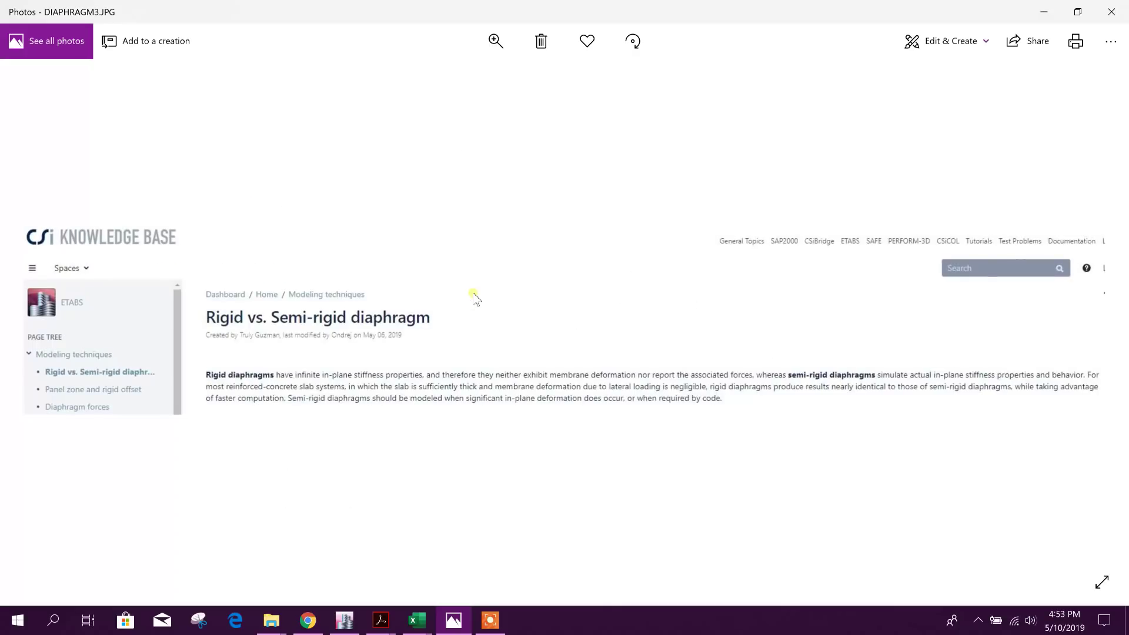
pyautogui.press('Left')
pyautogui.press('Right')
pyautogui.press('Left')
pyautogui.press('Left')
pyautogui.press('Left')
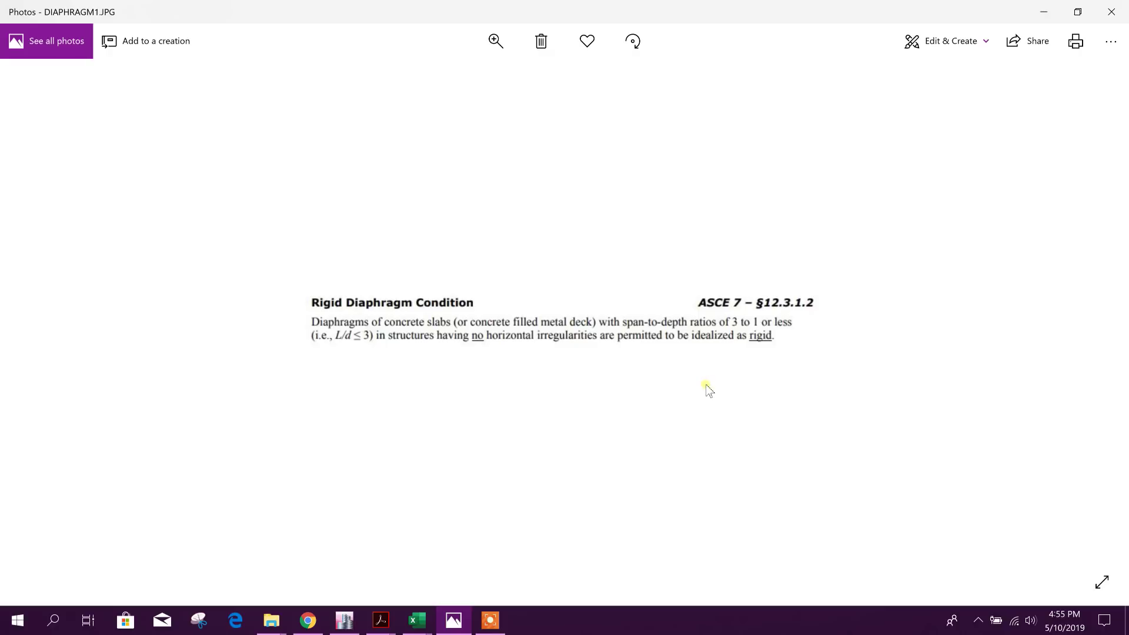
pyautogui.press('Right')
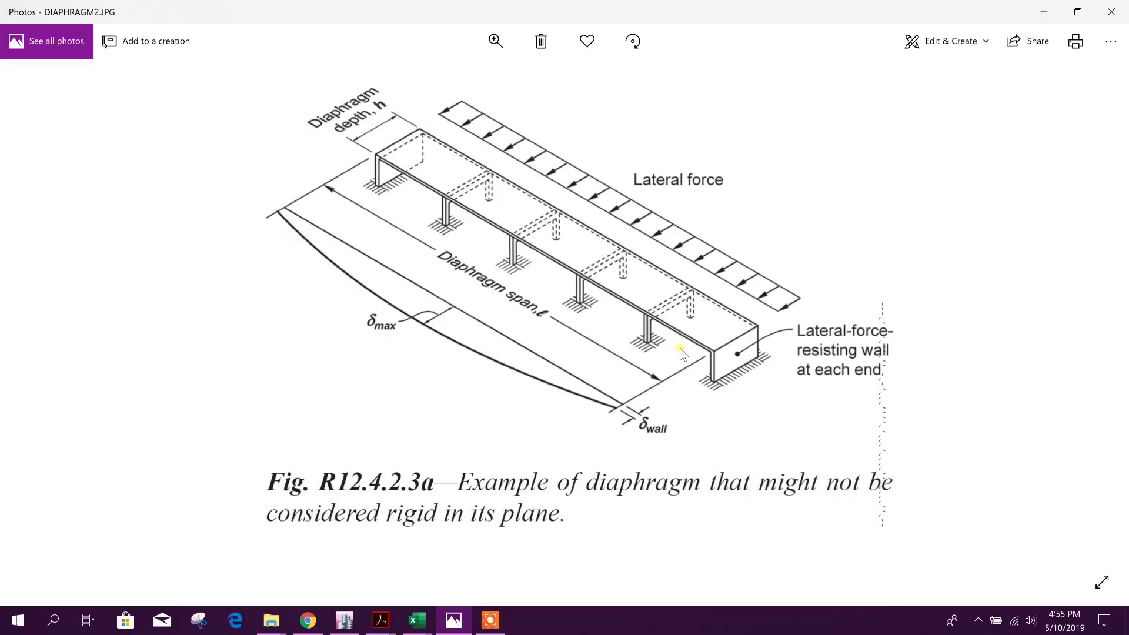
# Switch to ETABS and try adding a Wind load pattern named w with no auto lateral load.
pyautogui.click(344, 621)
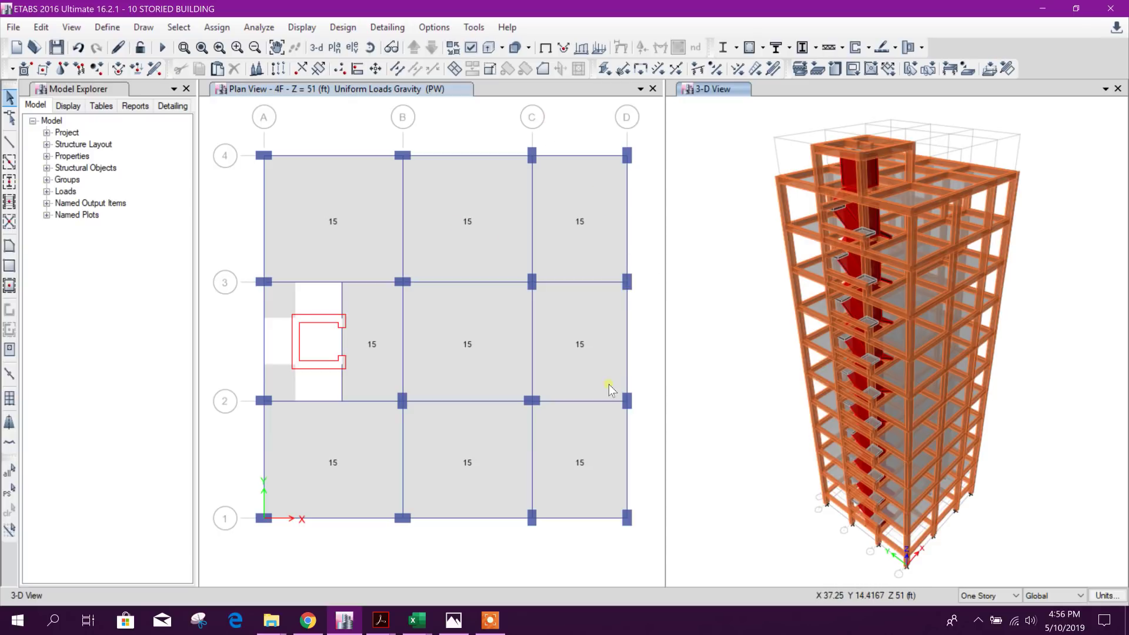
pyautogui.click(642, 353)
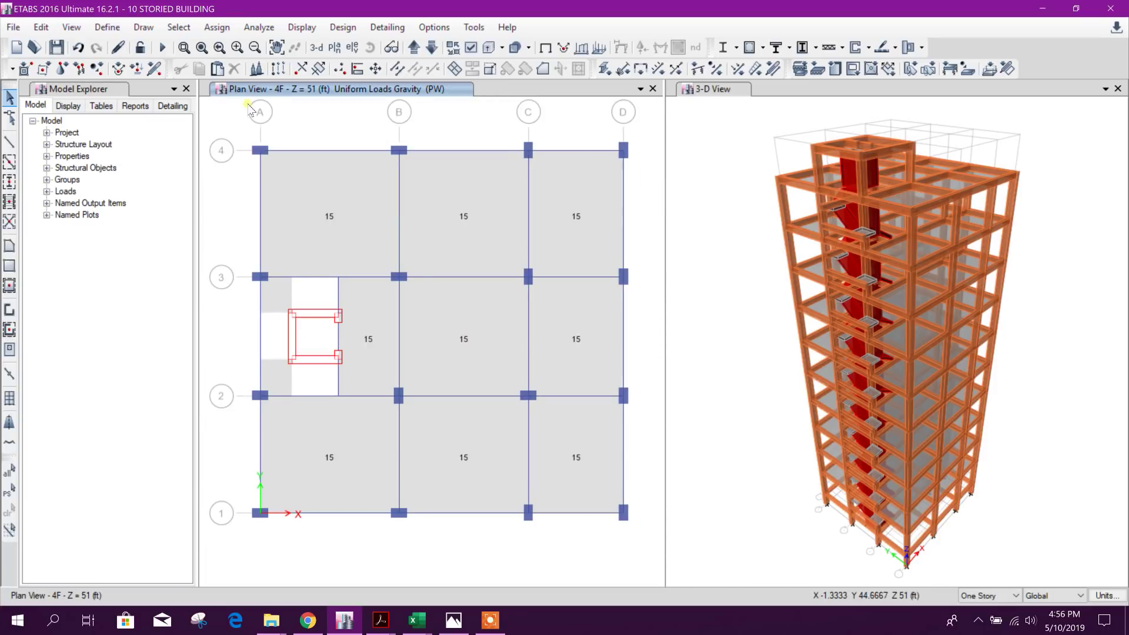
pyautogui.click(113, 27)
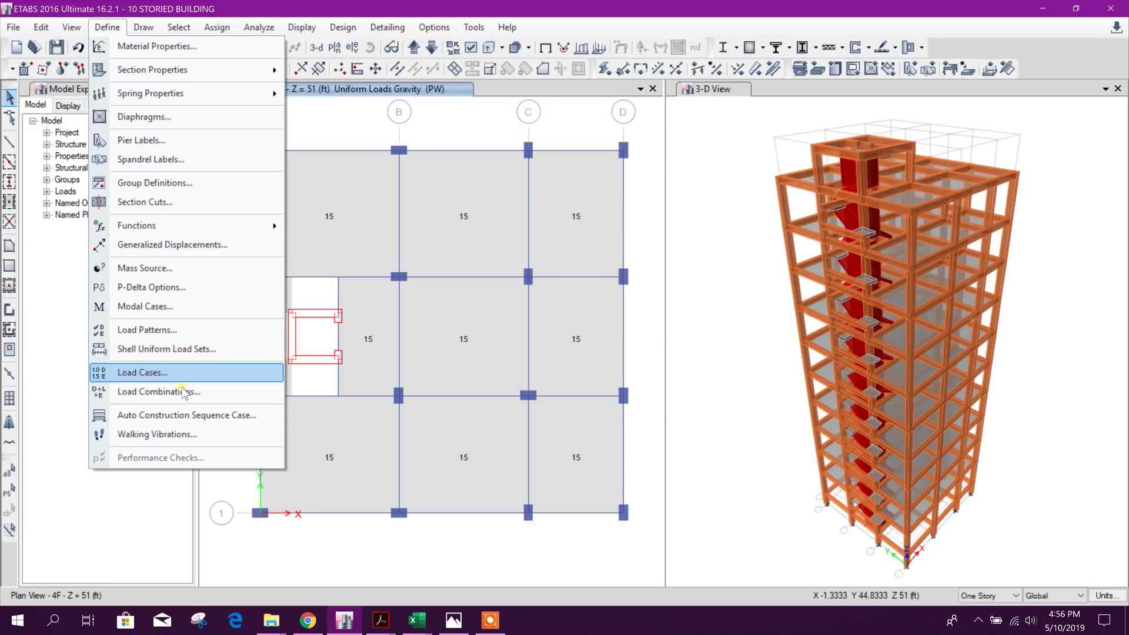
pyautogui.click(193, 334)
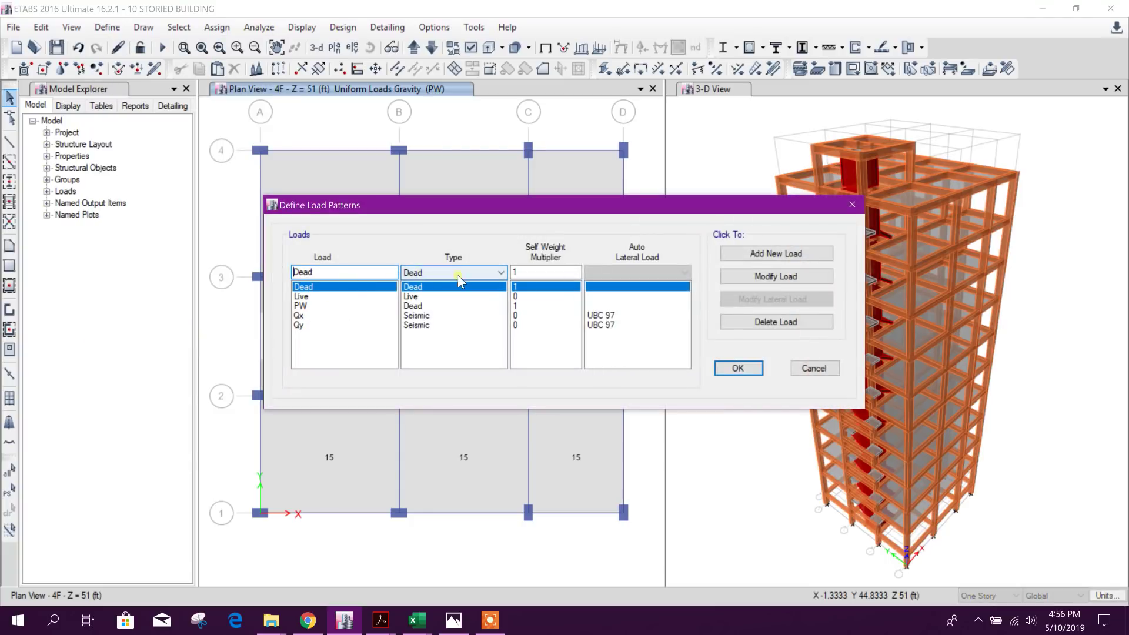
pyautogui.doubleClick(311, 274)
pyautogui.click(414, 273)
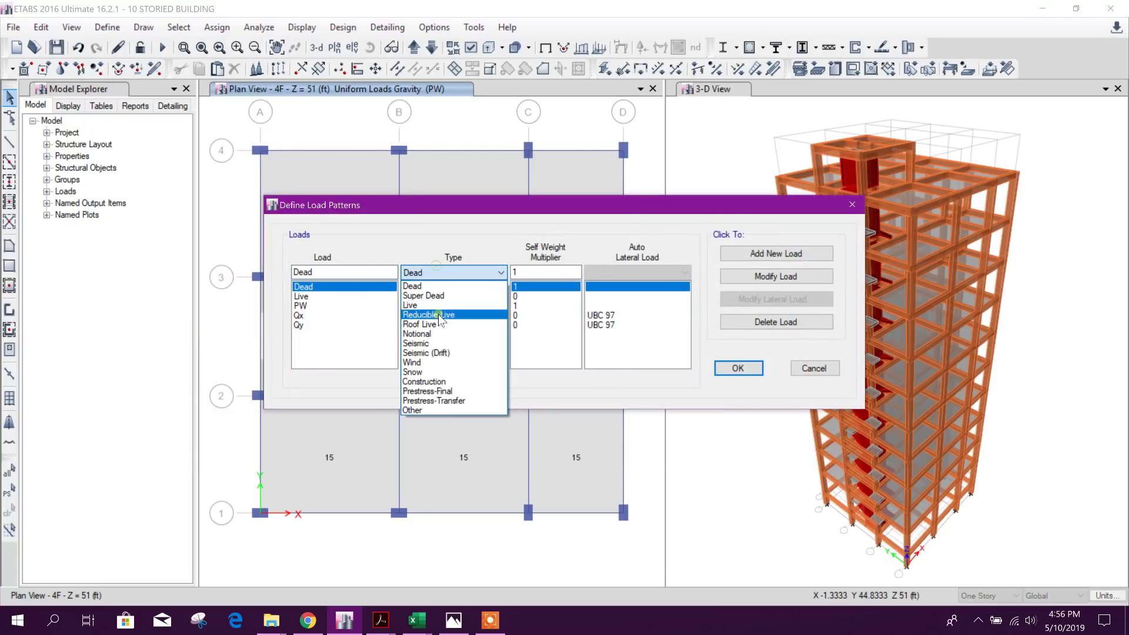
pyautogui.click(431, 360)
pyautogui.moveTo(334, 271); pyautogui.dragTo(272, 280)
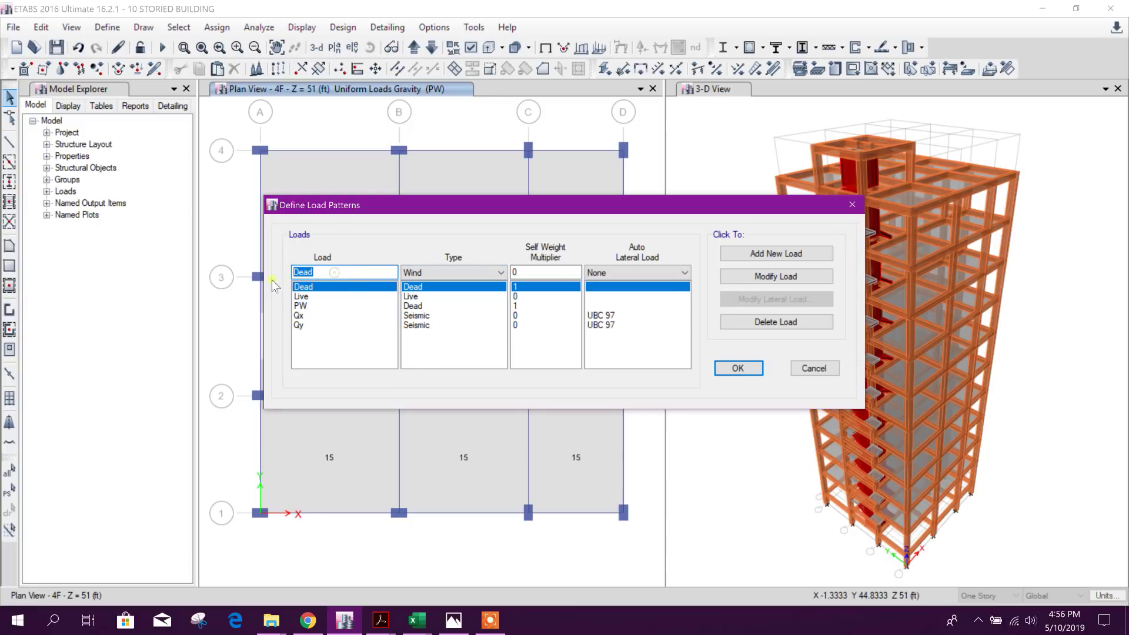
pyautogui.write('w')
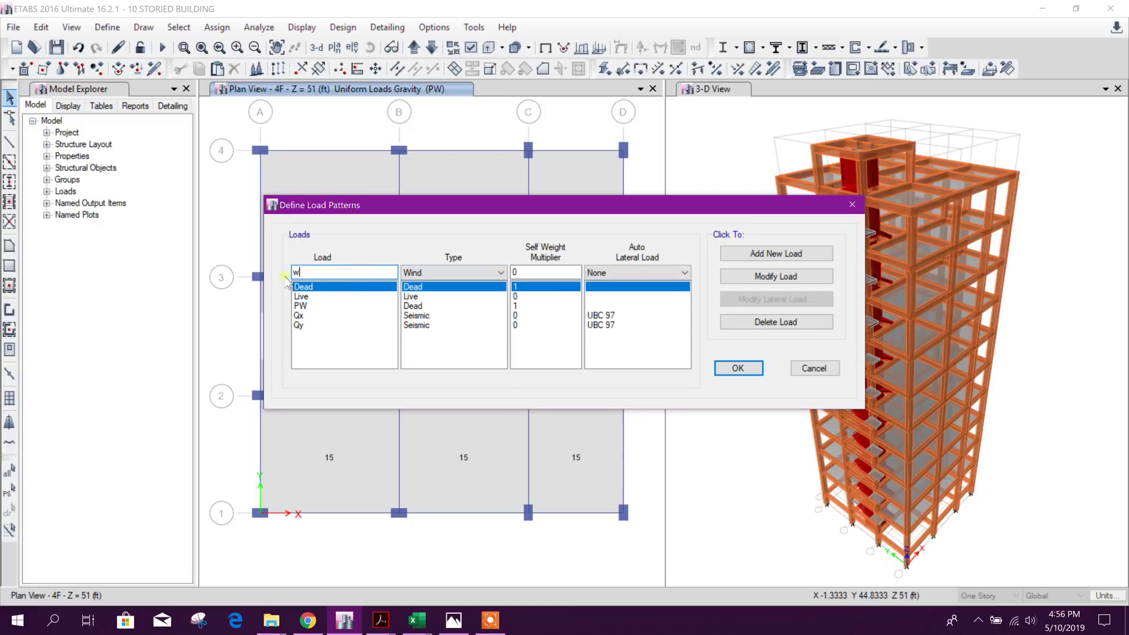
pyautogui.click(799, 253)
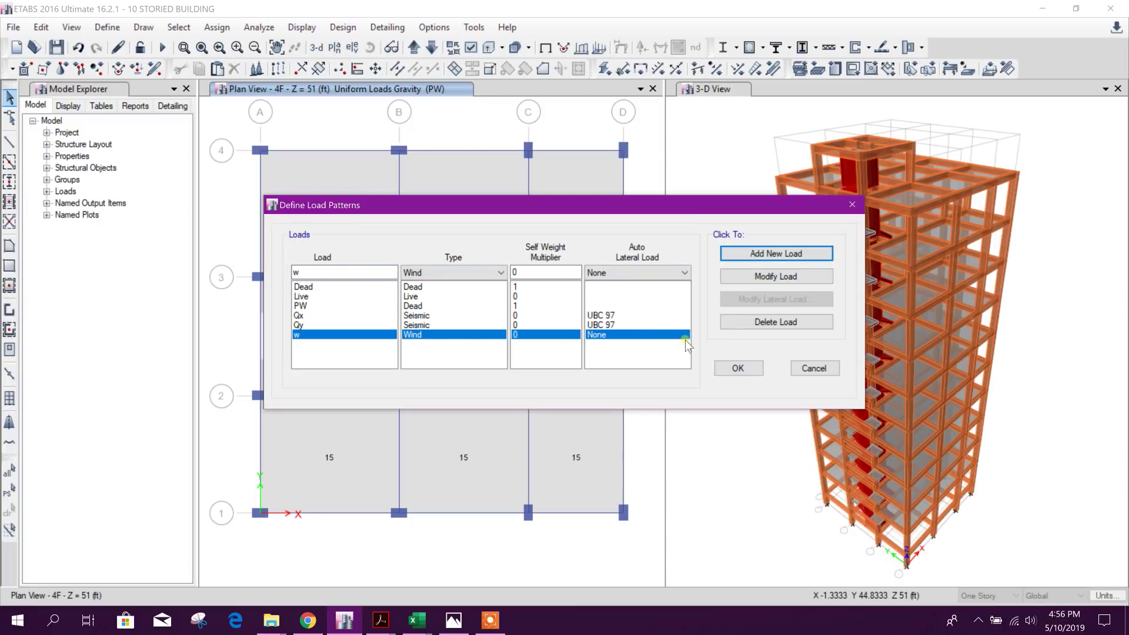
pyautogui.click(729, 322)
# Try adding a Wind load pattern named w with UBC 97 auto lateral load and open its lateral load settings.
pyautogui.moveTo(333, 270); pyautogui.dragTo(289, 281)
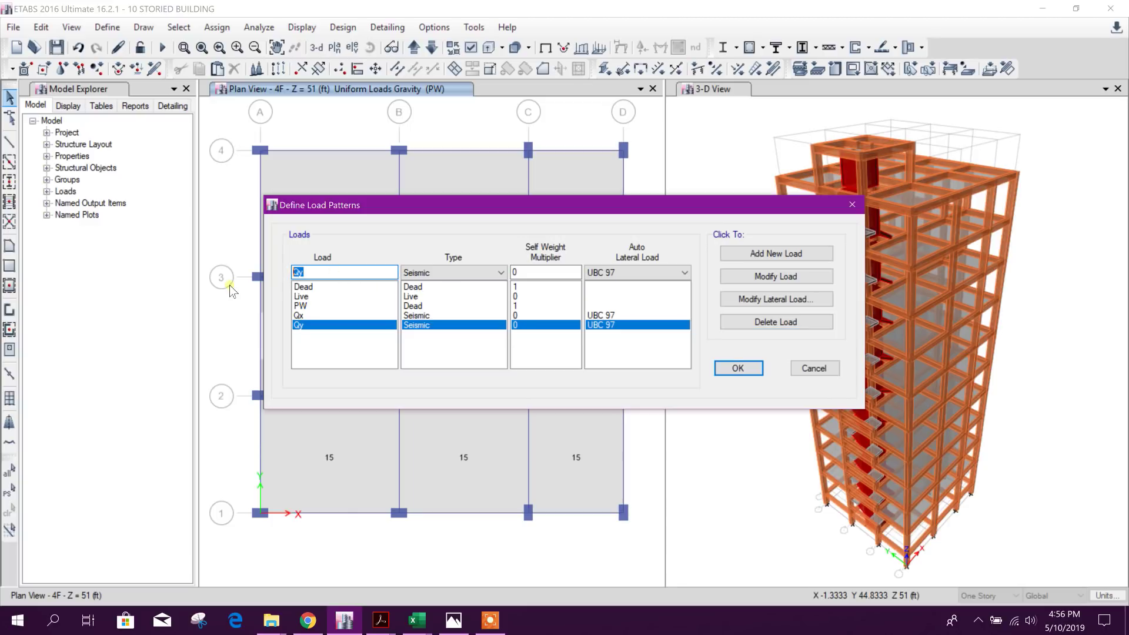
pyautogui.click(453, 273)
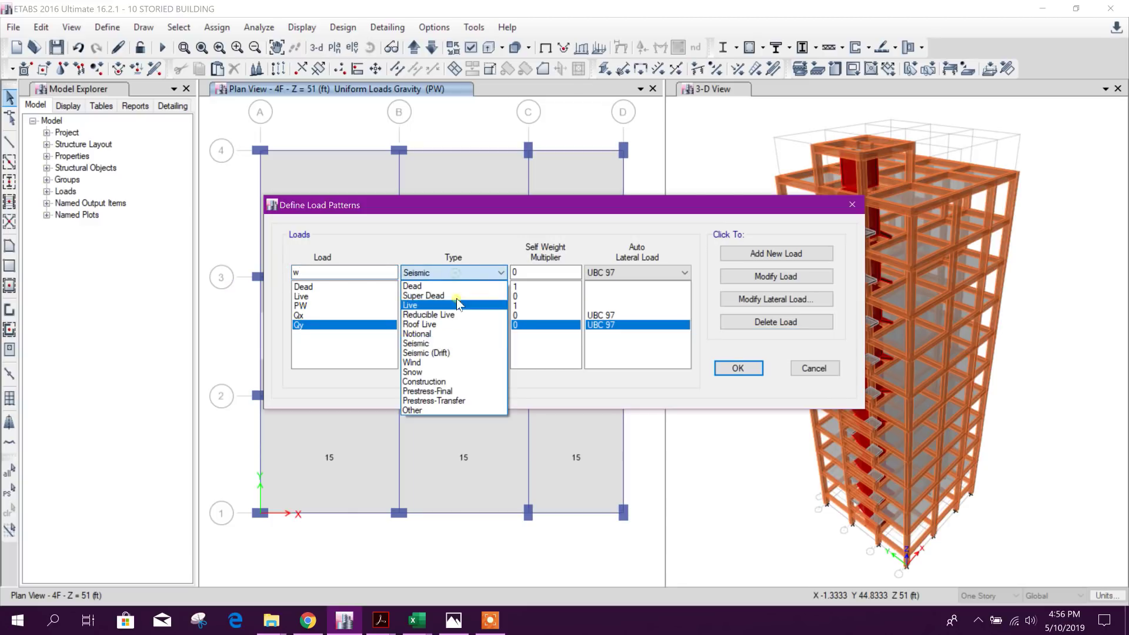
pyautogui.click(424, 366)
pyautogui.click(636, 274)
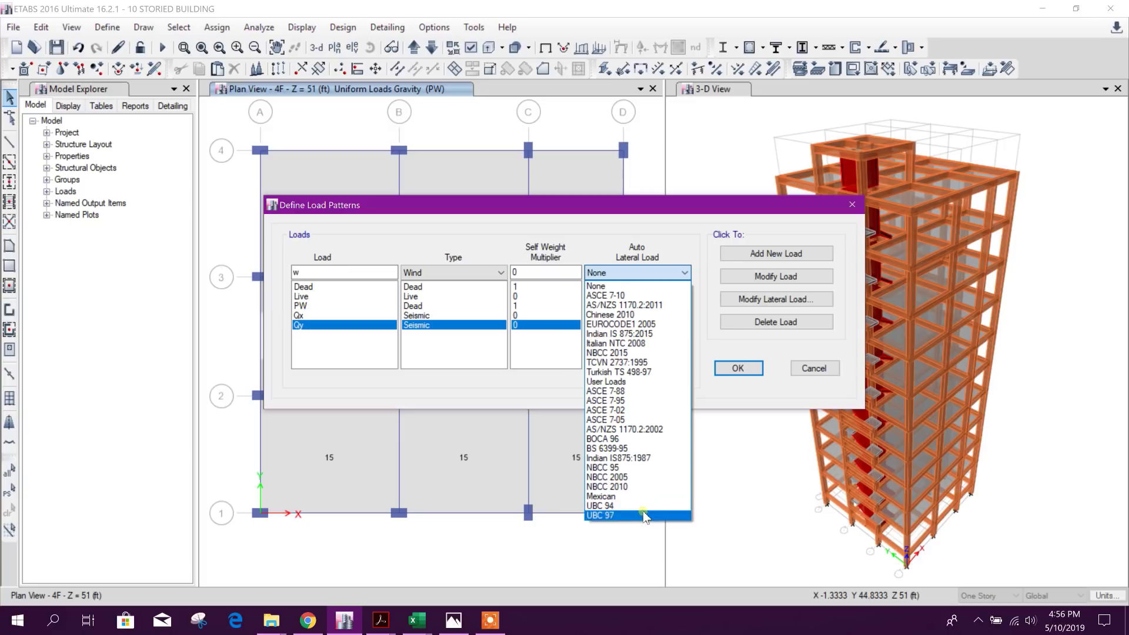
pyautogui.click(623, 515)
pyautogui.click(753, 254)
pyautogui.click(764, 299)
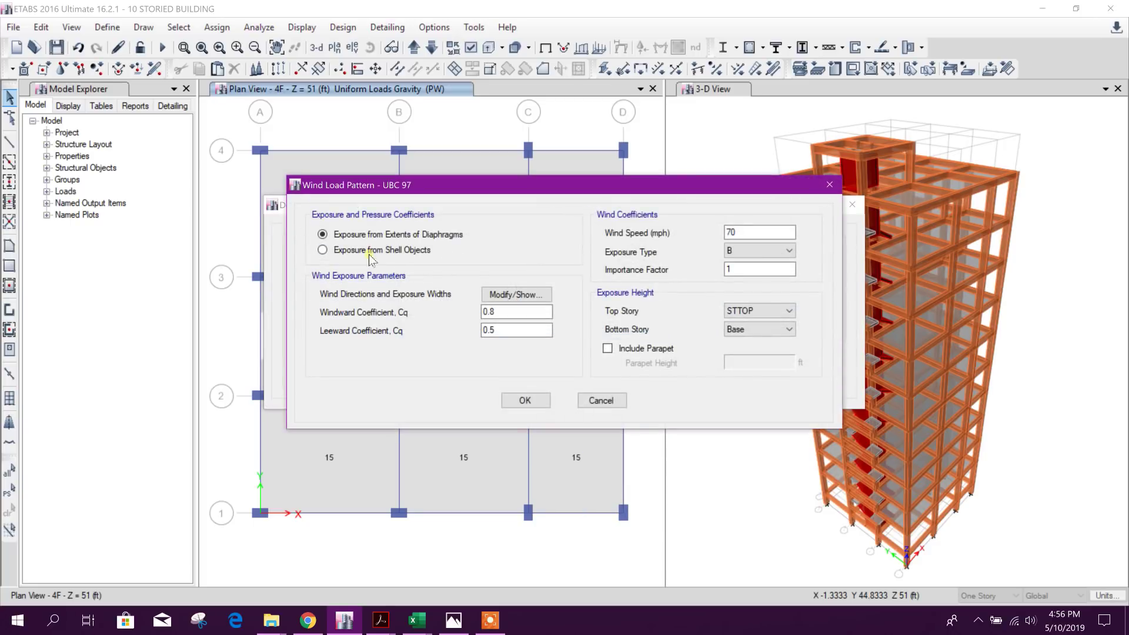
# Inspect the wind directions and exposure widths of the wind load, leaving the load pattern definitions without saving.
pyautogui.click(511, 296)
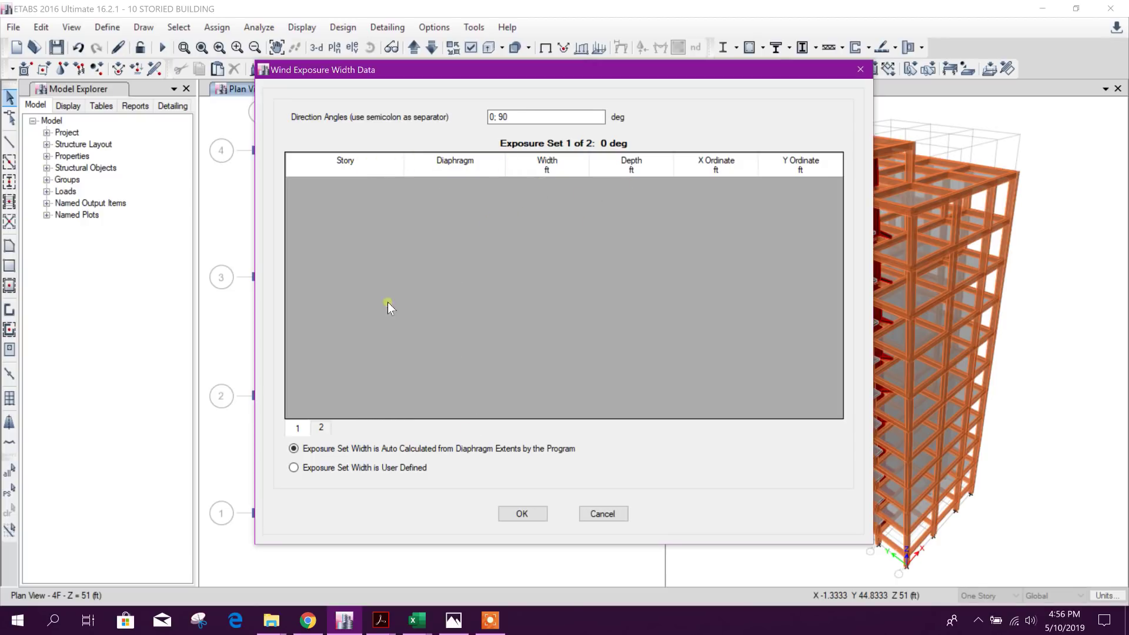
pyautogui.click(595, 515)
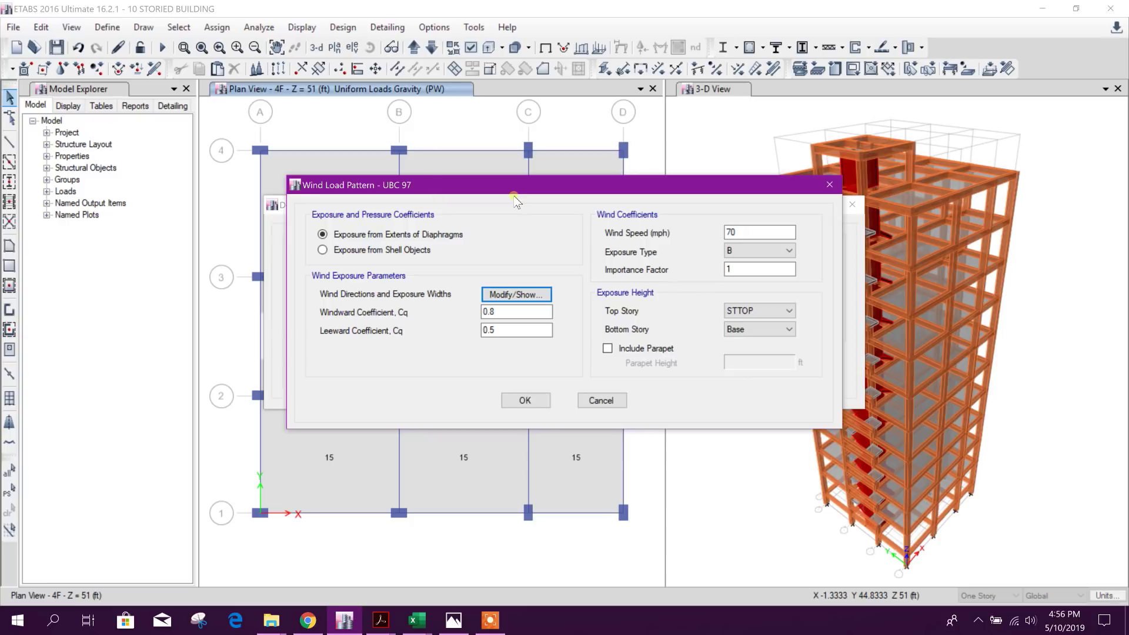
pyautogui.moveTo(517, 197); pyautogui.dragTo(562, 186)
pyautogui.click(645, 390)
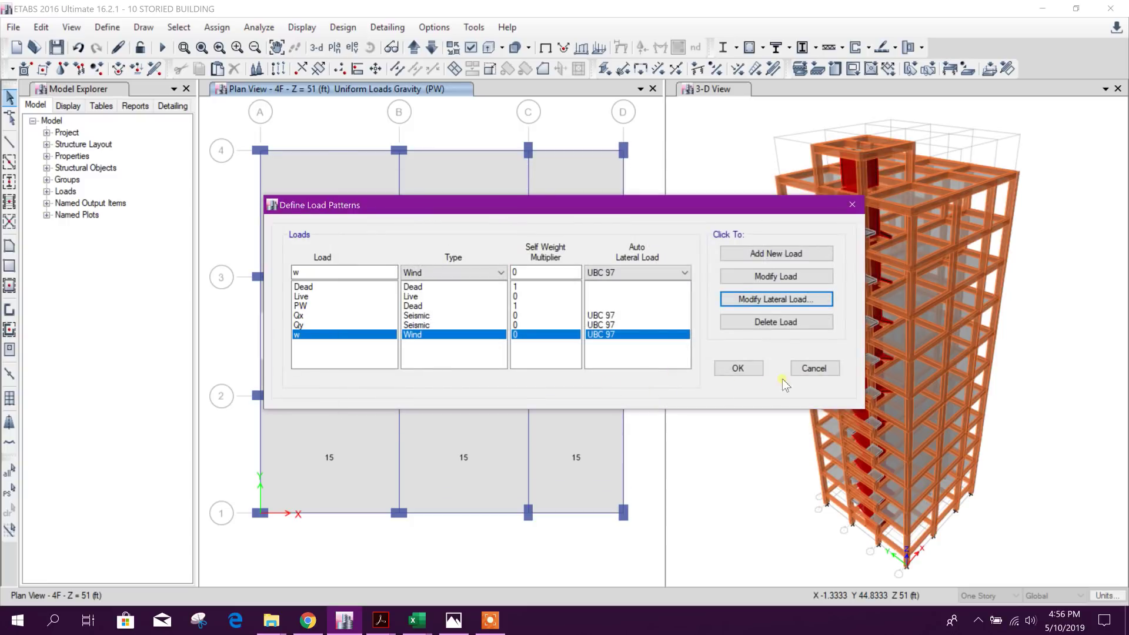
pyautogui.click(805, 372)
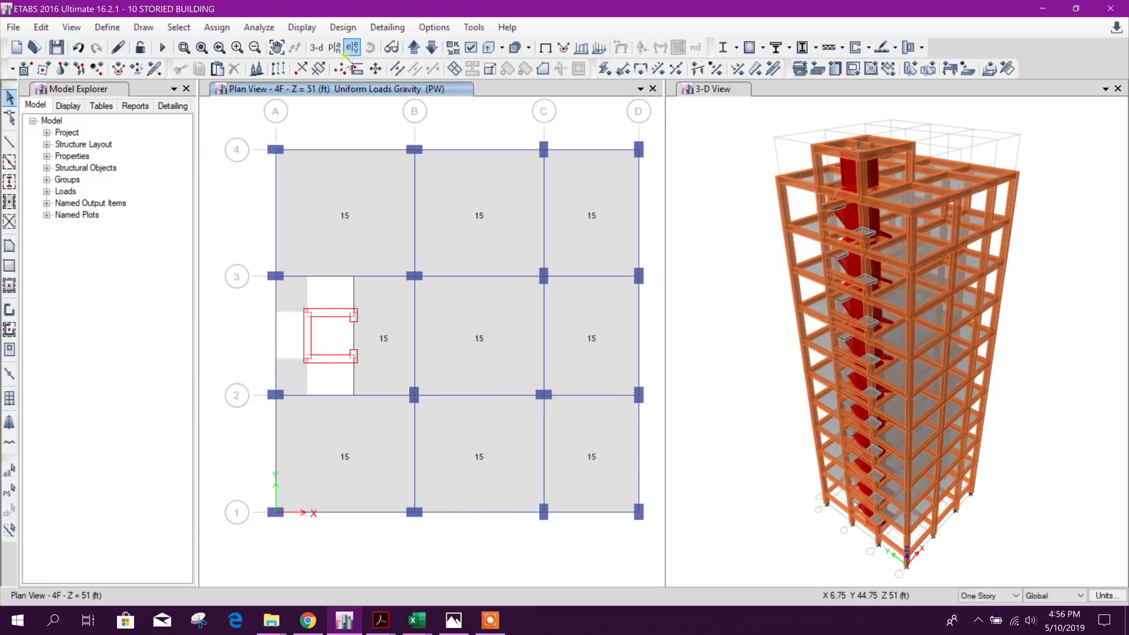
# Set the plan view to story level 1F.
pyautogui.click(334, 47)
pyautogui.click(496, 359)
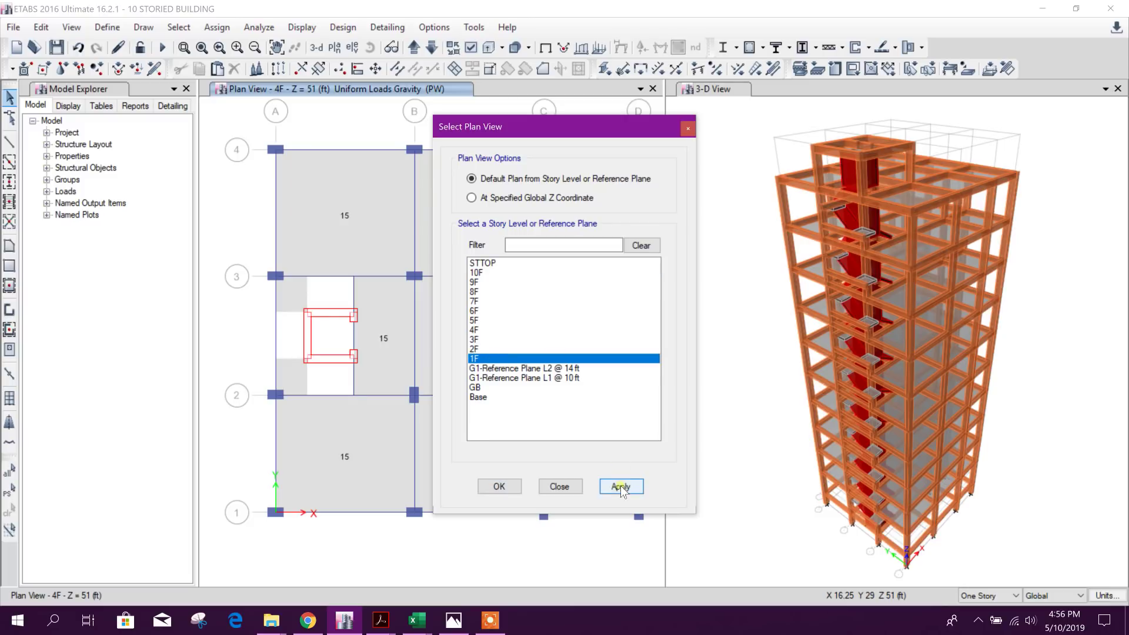
pyautogui.click(620, 487)
pyautogui.click(559, 486)
# Select all objects lying in the XY plane of story 1F by coordinate specification, using the joint at grid B-4.
pyautogui.click(179, 27)
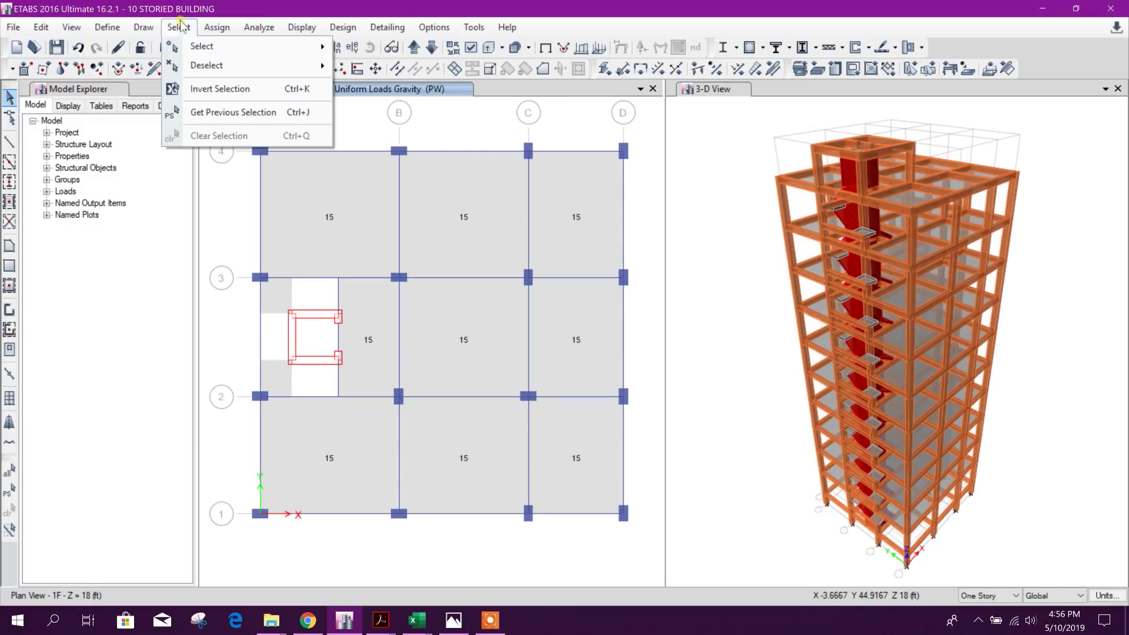
pyautogui.moveTo(247, 47)
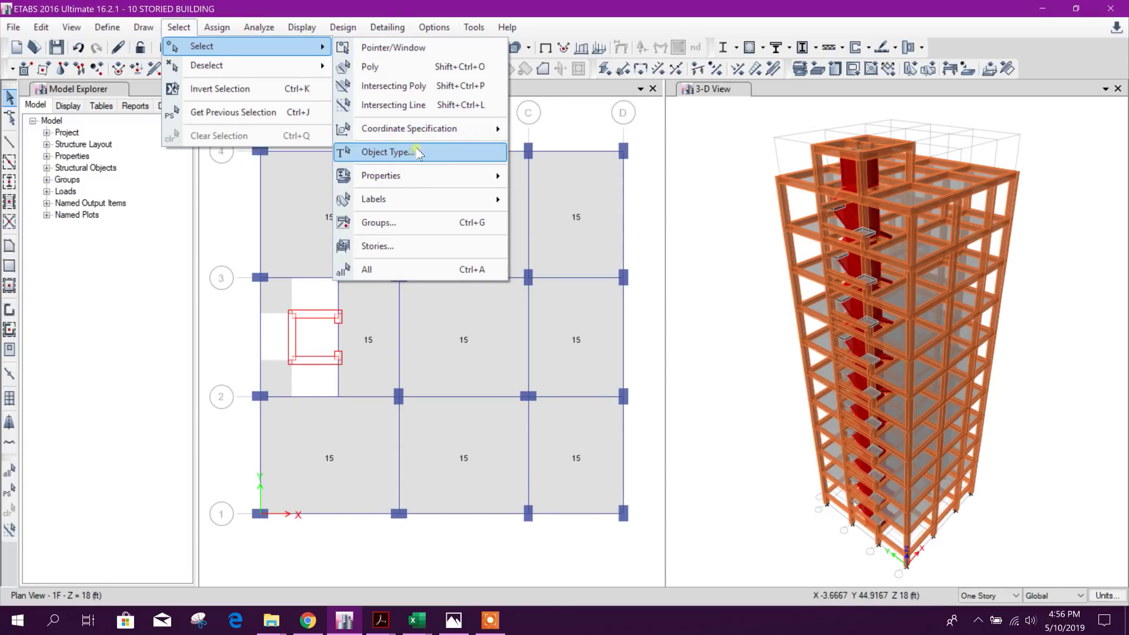
pyautogui.moveTo(435, 130)
pyautogui.click(600, 137)
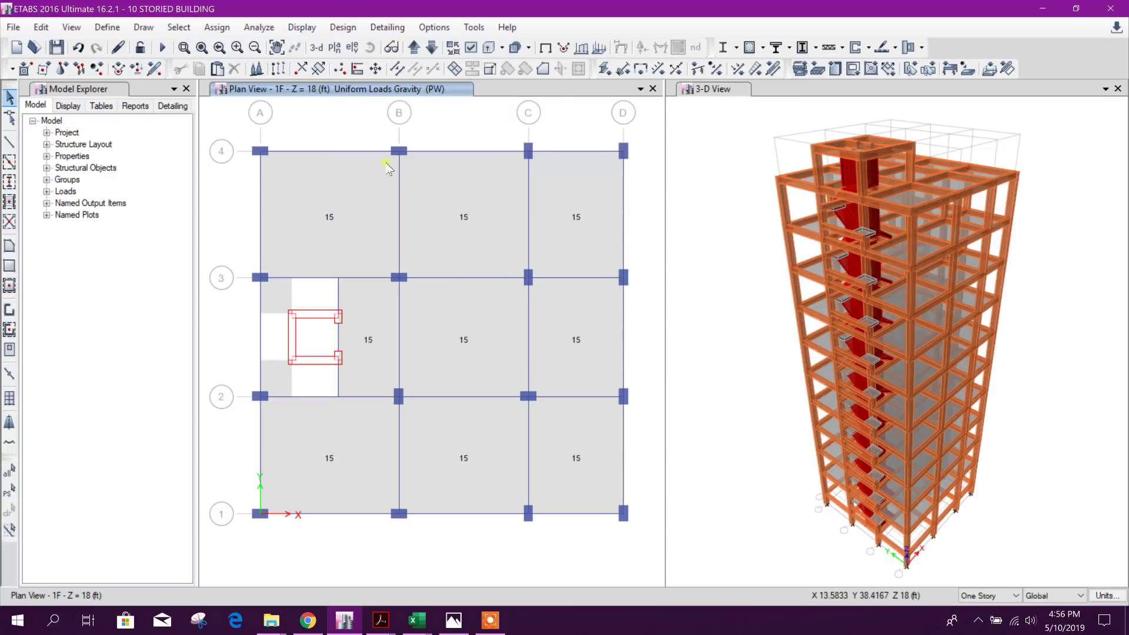
pyautogui.click(398, 151)
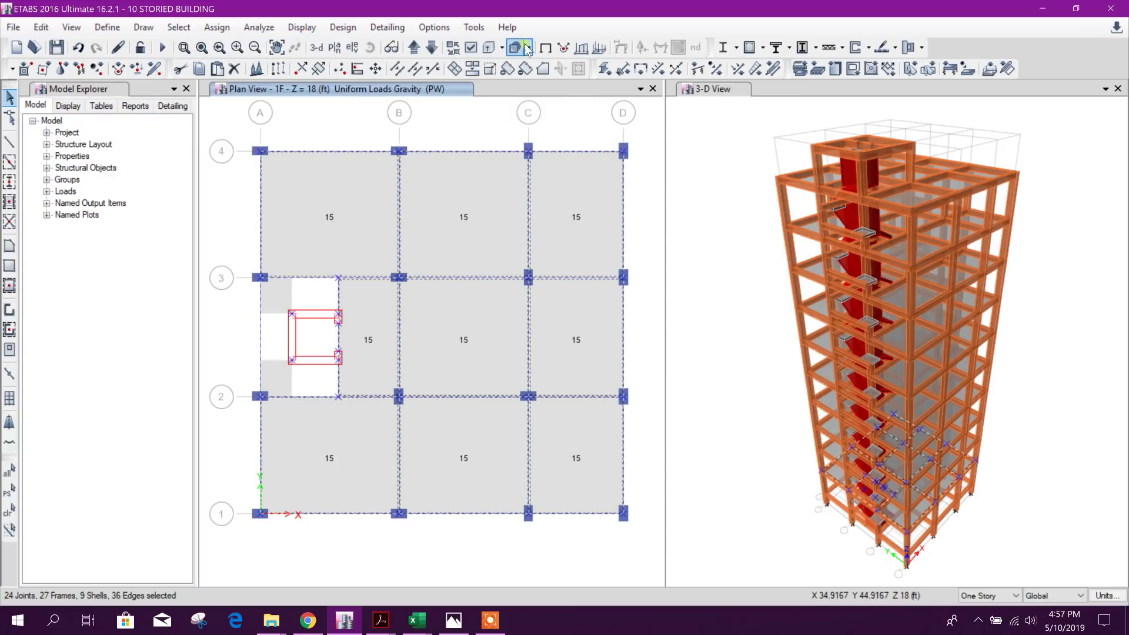
# Check that diaphragm D1 is defined as rigid and assign it to the selected 1F slabs.
pyautogui.click(910, 69)
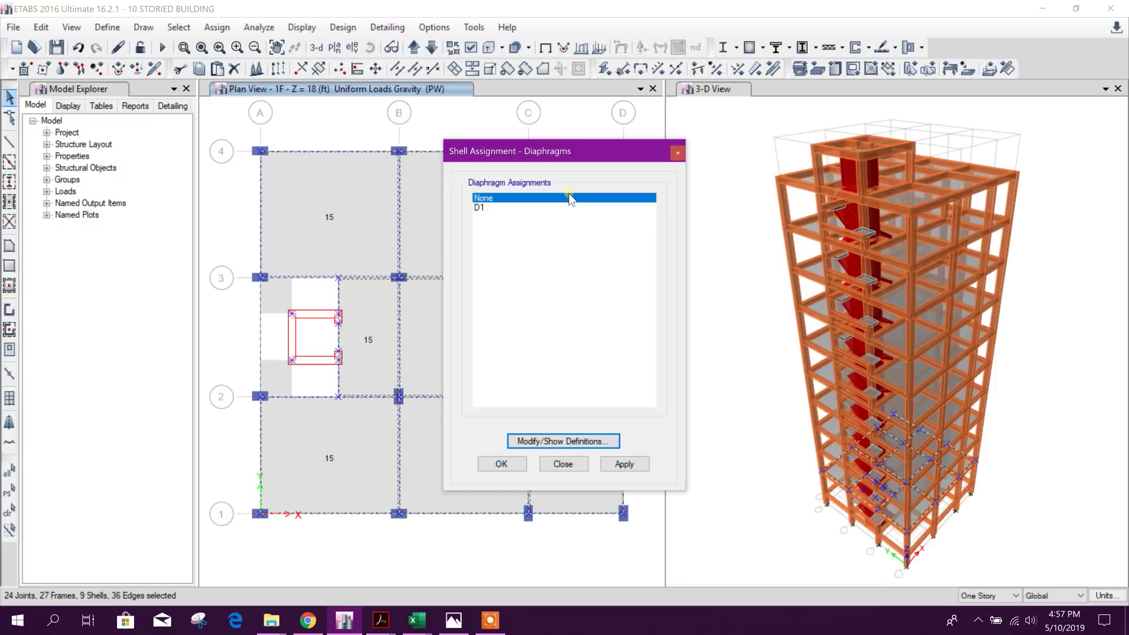
pyautogui.click(719, 190)
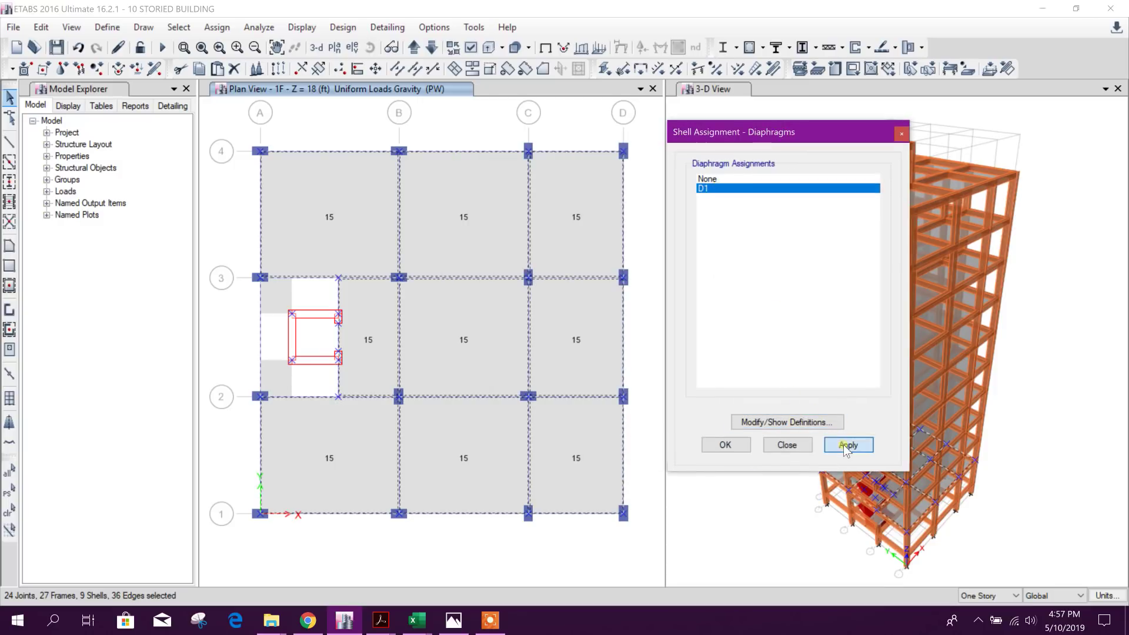
pyautogui.click(807, 422)
pyautogui.click(609, 284)
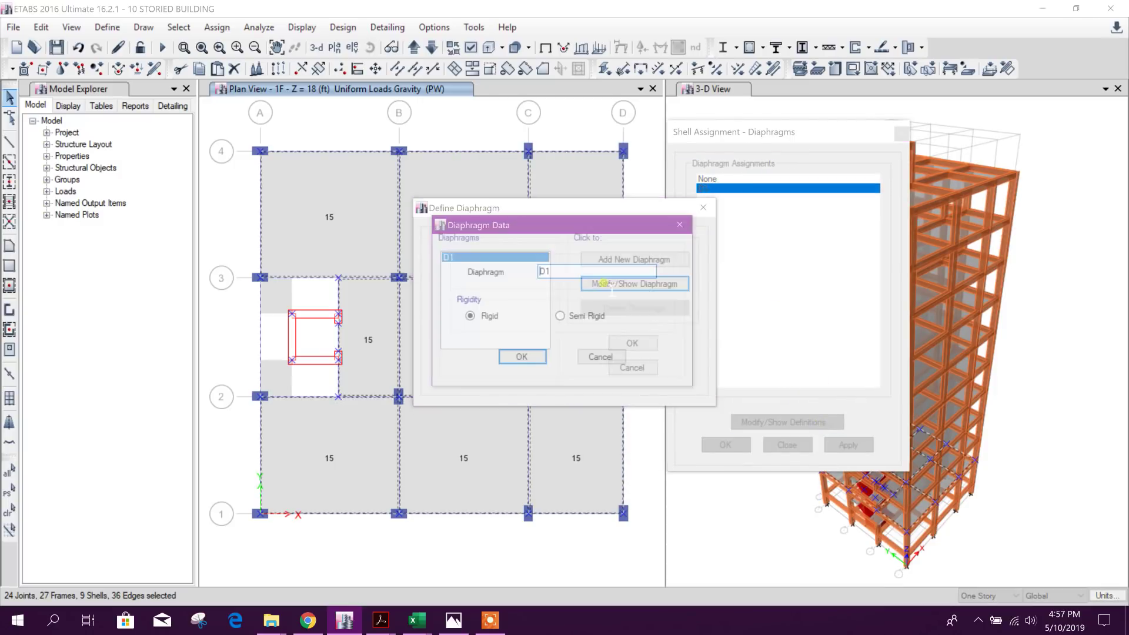
pyautogui.click(523, 359)
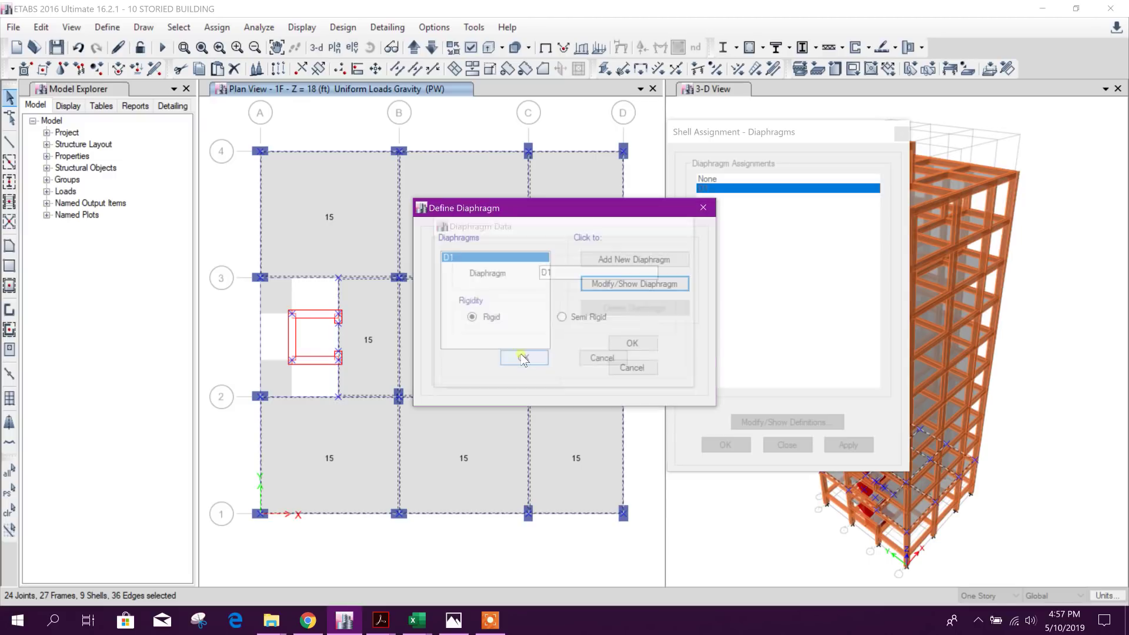
pyautogui.click(632, 343)
pyautogui.click(848, 444)
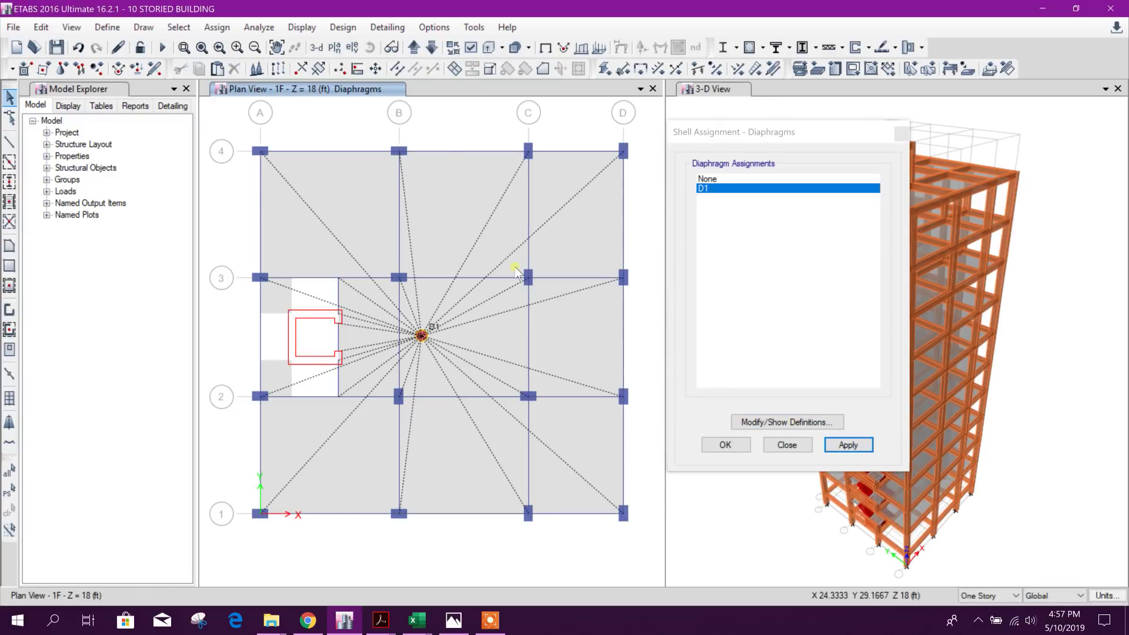
# Move the plan view up to story 2F, select everything in its XY plane and assign diaphragm D1.
pyautogui.click(411, 49)
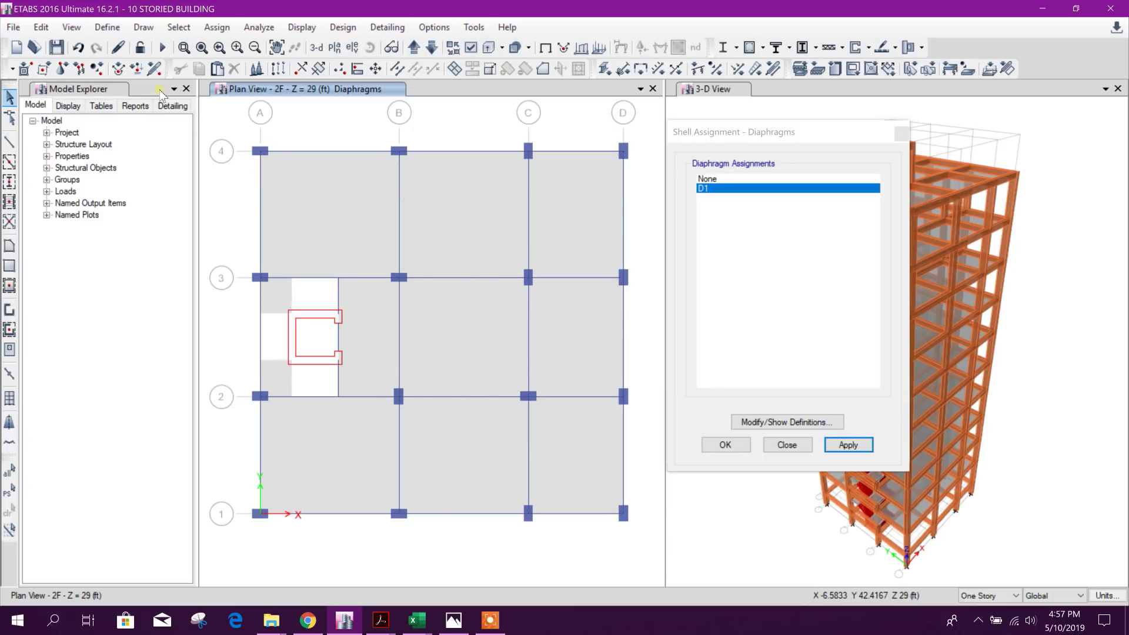
pyautogui.click(179, 27)
pyautogui.moveTo(202, 46)
pyautogui.moveTo(411, 128)
pyautogui.click(553, 134)
pyautogui.click(399, 151)
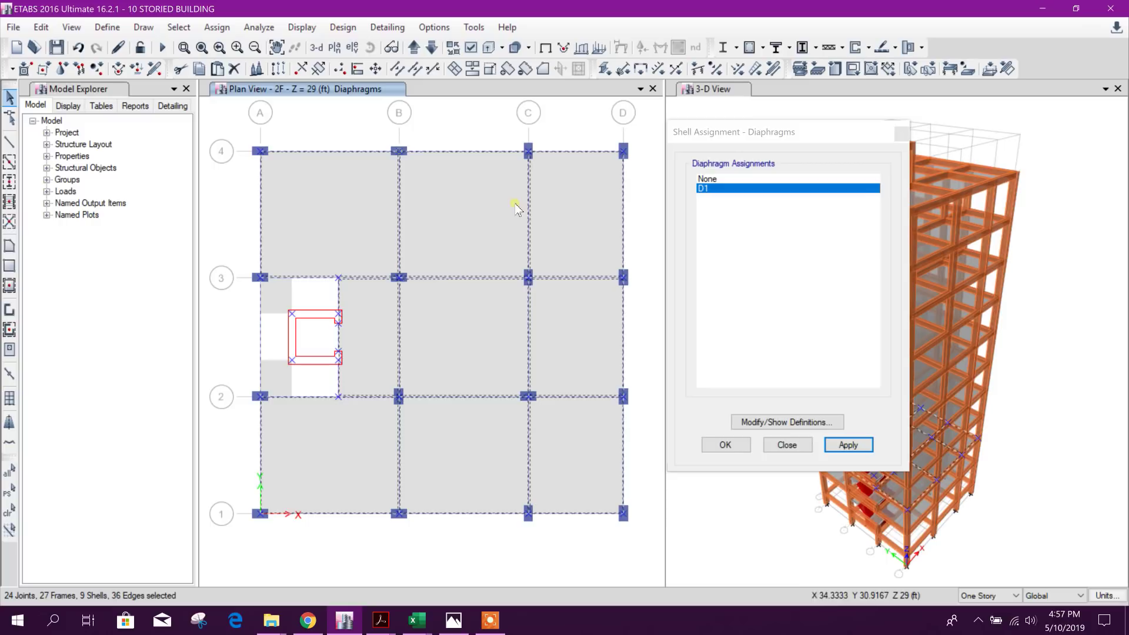
pyautogui.click(848, 445)
# Assign diaphragm D1 to all slabs in the XY plane of story 3F.
pyautogui.click(414, 47)
pyautogui.click(179, 27)
pyautogui.moveTo(412, 128)
pyautogui.click(553, 134)
pyautogui.click(528, 277)
pyautogui.click(848, 445)
# Assign diaphragm D1 to all slabs in the XY plane of story 4F.
pyautogui.click(414, 47)
pyautogui.click(179, 27)
pyautogui.moveTo(202, 45)
pyautogui.moveTo(441, 130)
pyautogui.click(552, 134)
pyautogui.click(528, 278)
pyautogui.click(848, 445)
# Assign diaphragm D1 to all slabs in the XY plane of story 5F.
pyautogui.click(414, 47)
pyautogui.click(179, 27)
pyautogui.click(553, 134)
pyautogui.click(528, 278)
pyautogui.click(848, 445)
# Assign diaphragm D1 to all slabs in the XY plane of story 6F.
pyautogui.click(414, 47)
pyautogui.click(178, 27)
pyautogui.press('Escape')
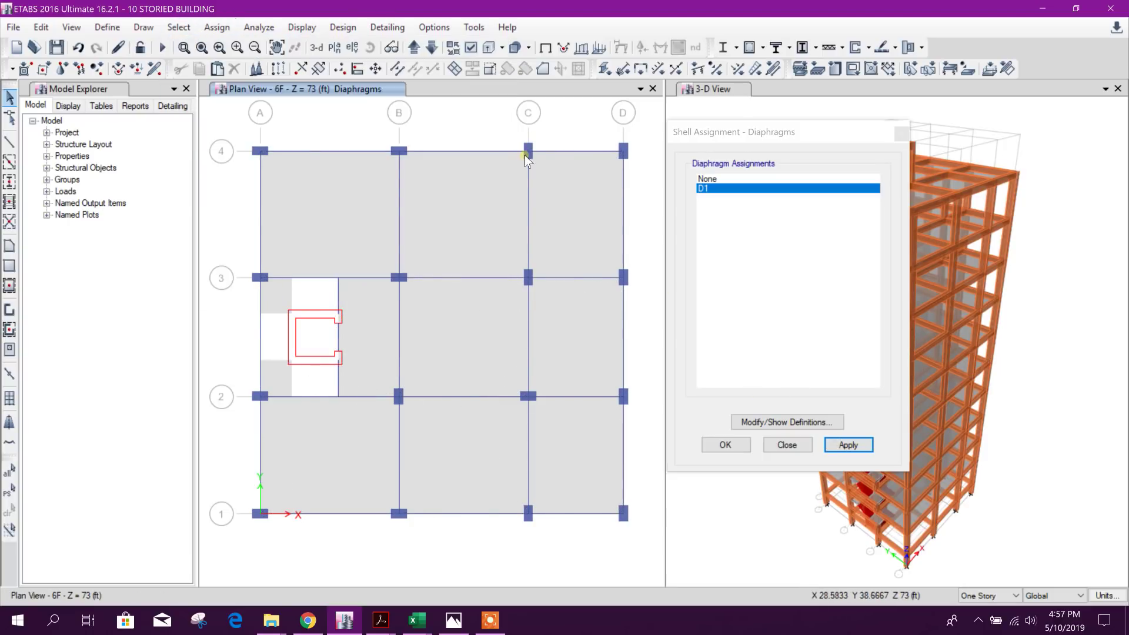
pyautogui.click(179, 28)
pyautogui.moveTo(202, 46)
pyautogui.moveTo(441, 131)
pyautogui.click(553, 134)
pyautogui.click(528, 151)
pyautogui.click(849, 445)
# Move the plan view up to story 8F and assign diaphragm D1 to all slabs in its XY plane.
pyautogui.click(414, 47)
pyautogui.click(414, 47)
pyautogui.click(178, 27)
pyautogui.moveTo(202, 46)
pyautogui.moveTo(441, 130)
pyautogui.click(553, 135)
pyautogui.click(528, 277)
pyautogui.click(848, 445)
# Assign diaphragm D1 to all slabs in the XY plane of story 9F.
pyautogui.click(414, 47)
pyautogui.click(179, 27)
pyautogui.click(553, 134)
pyautogui.click(528, 151)
pyautogui.click(848, 445)
# Assign diaphragm D1 to all slabs in the XY plane of story 10F.
pyautogui.click(414, 47)
pyautogui.click(179, 27)
pyautogui.click(553, 134)
pyautogui.click(528, 152)
pyautogui.click(849, 445)
# Move the plan view up to story STTOP and assign diaphragm D1 to all slabs in its XY plane.
pyautogui.click(414, 48)
pyautogui.click(179, 27)
pyautogui.moveTo(201, 46)
pyautogui.moveTo(441, 130)
pyautogui.click(552, 134)
pyautogui.click(264, 285)
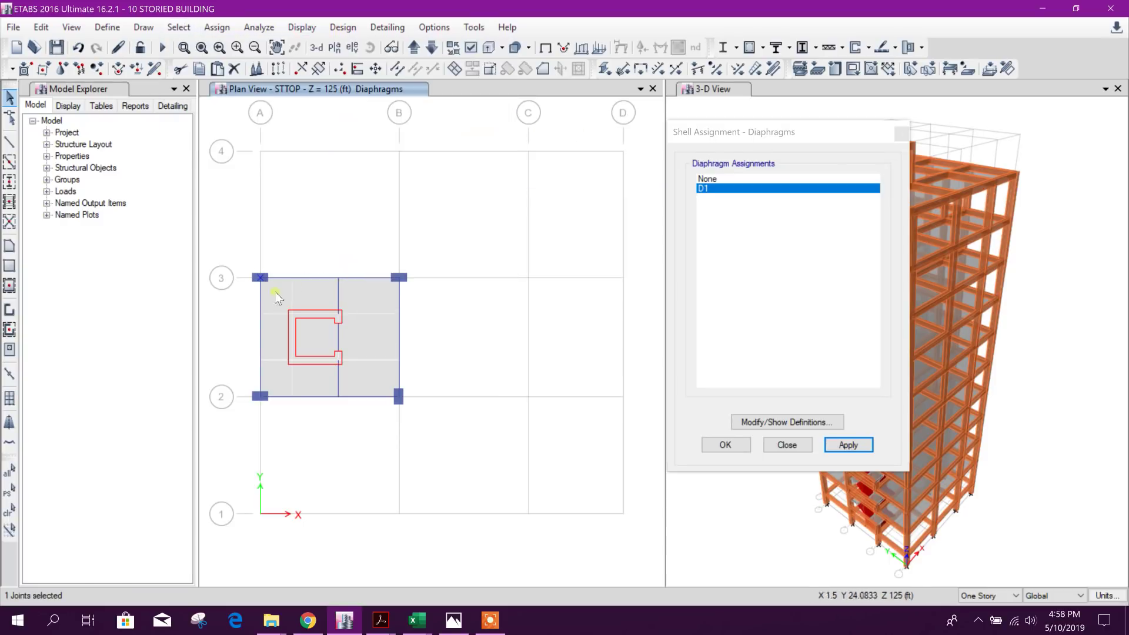
pyautogui.click(857, 447)
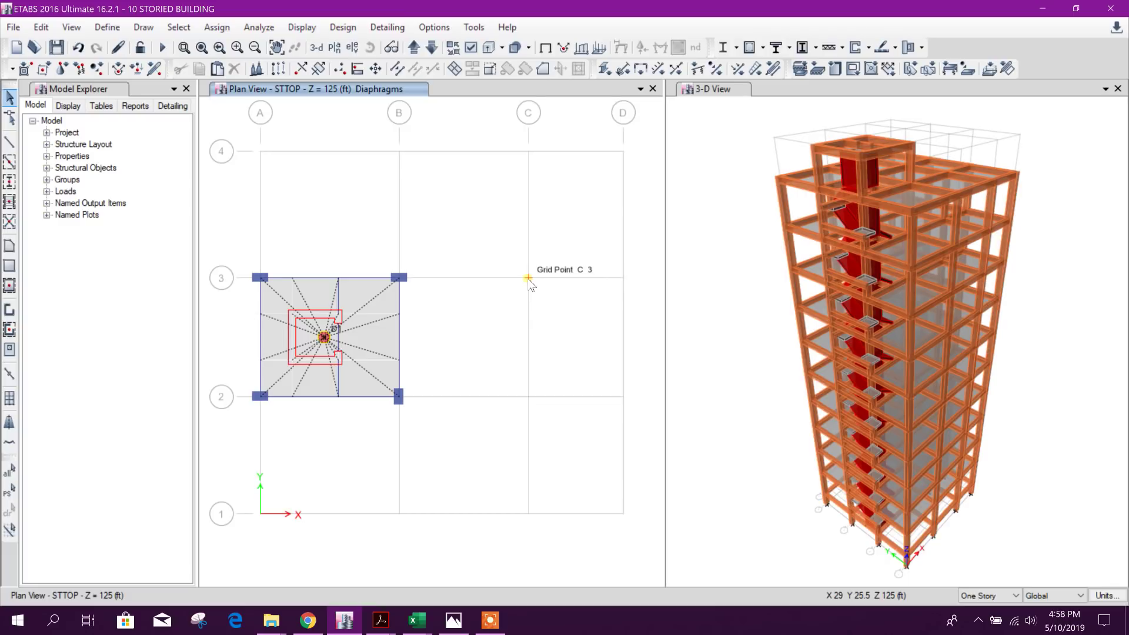
# Select all walls and floors in the model by object type.
pyautogui.moveTo(391, 219); pyautogui.dragTo(450, 200, button='middle')
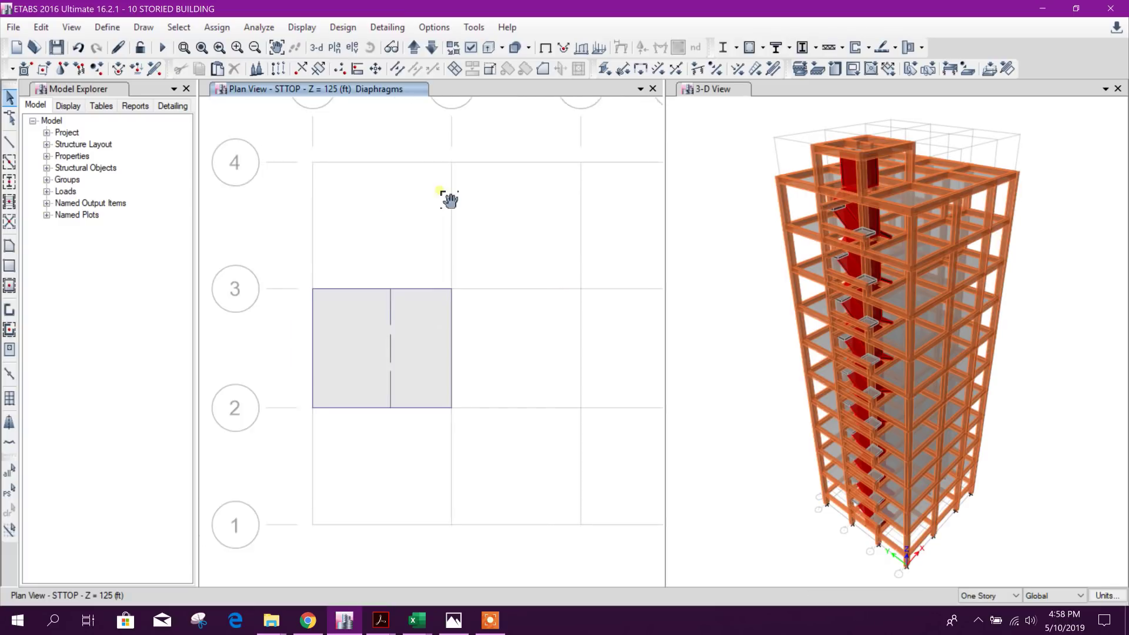
pyautogui.click(178, 27)
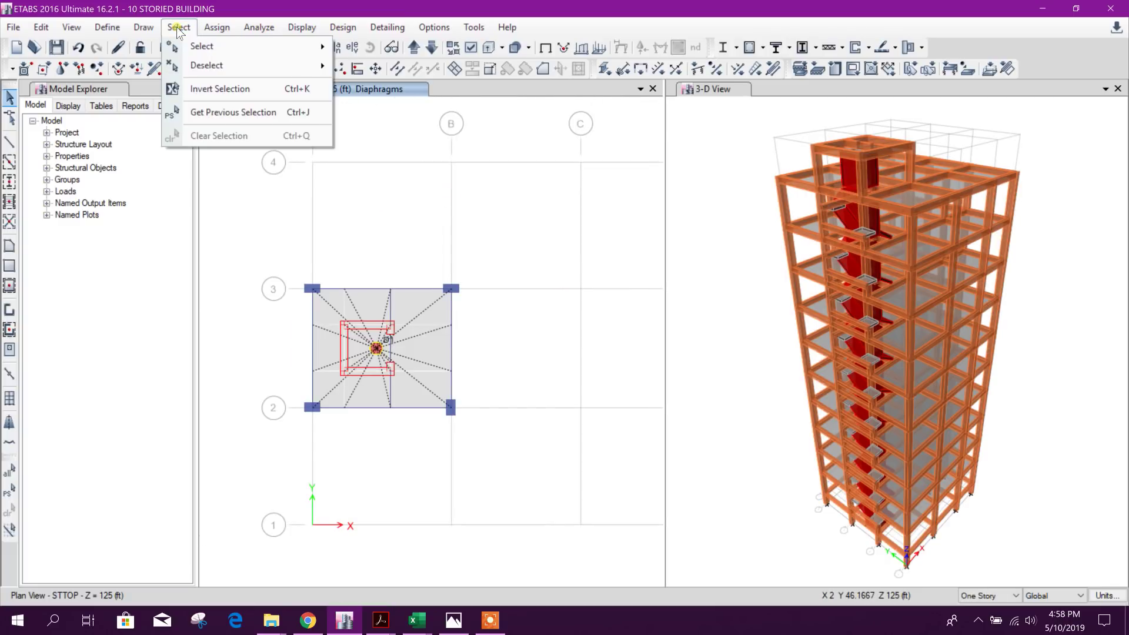
pyautogui.moveTo(247, 46)
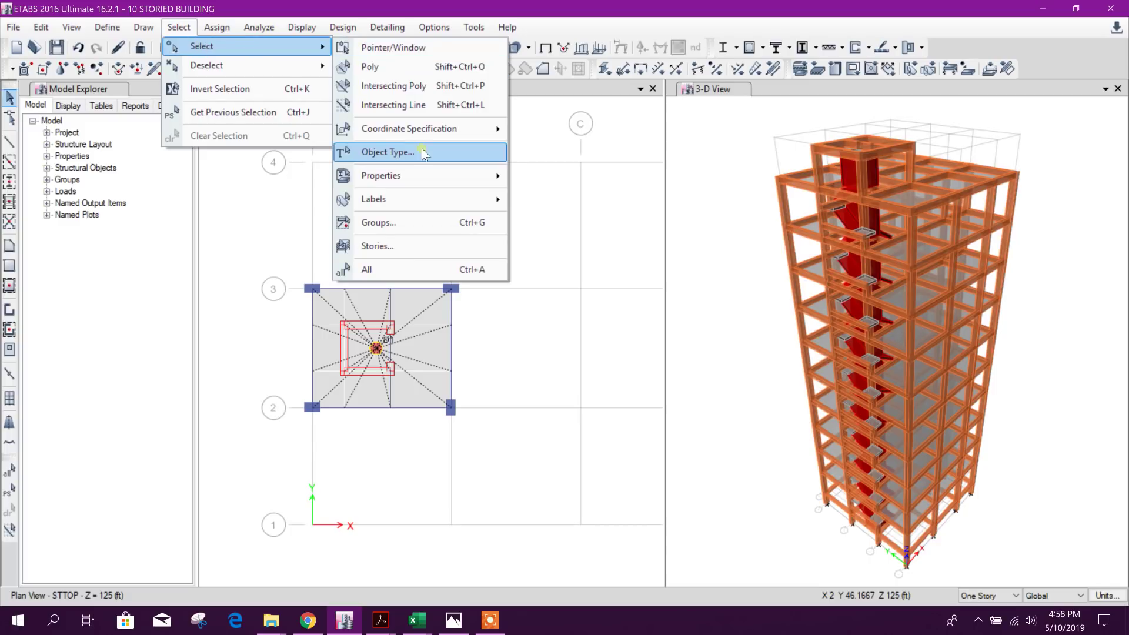
pyautogui.click(434, 158)
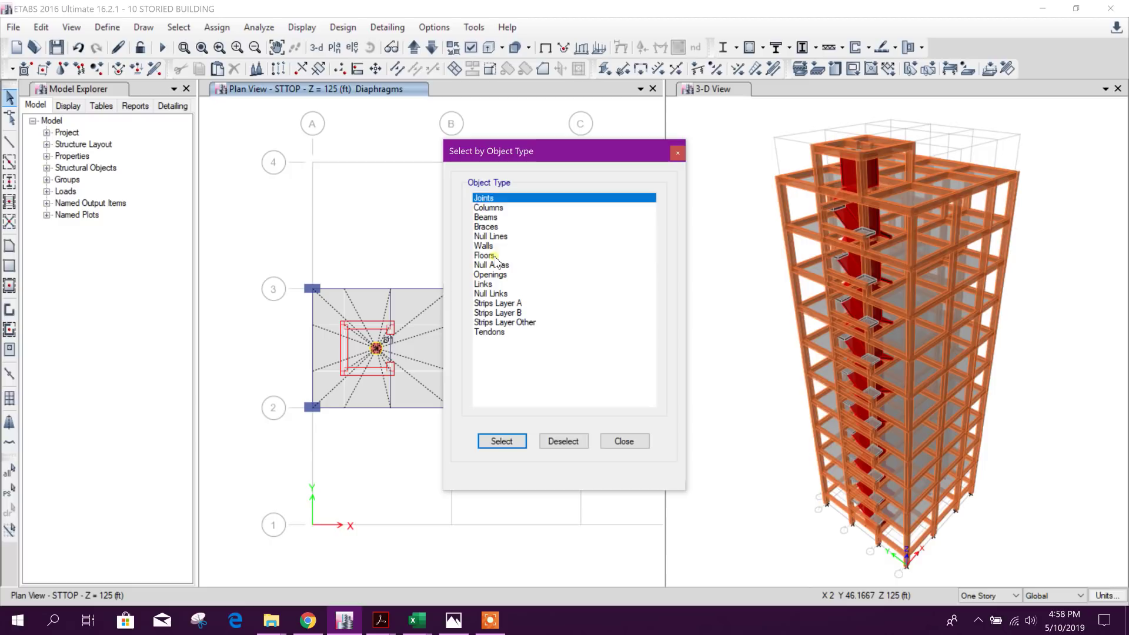
pyautogui.moveTo(496, 257); pyautogui.dragTo(493, 247)
pyautogui.click(501, 441)
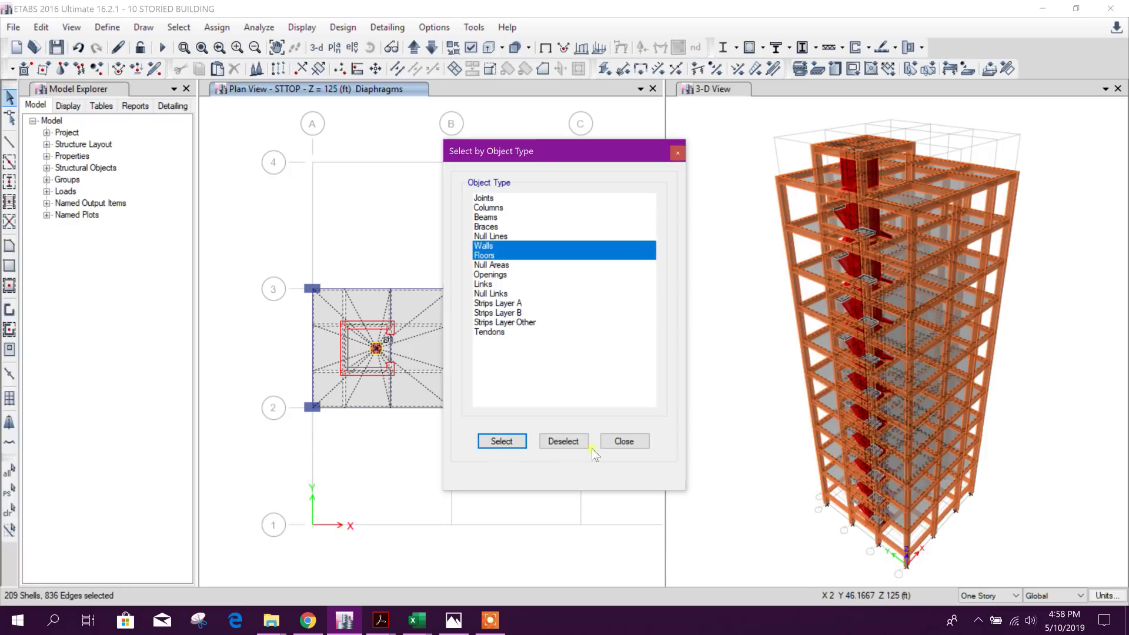
pyautogui.click(633, 442)
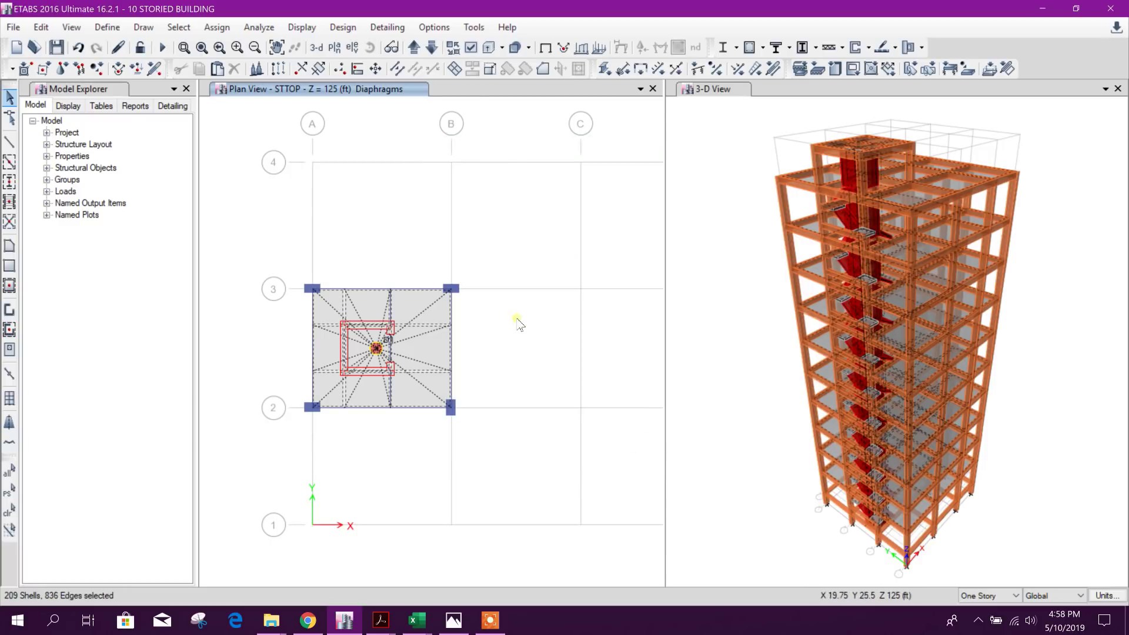
# Assign cookie-cut floor auto meshing to the selected shells, with further meshing to a maximum element size of 15 in.
pyautogui.click(217, 27)
pyautogui.moveTo(344, 86)
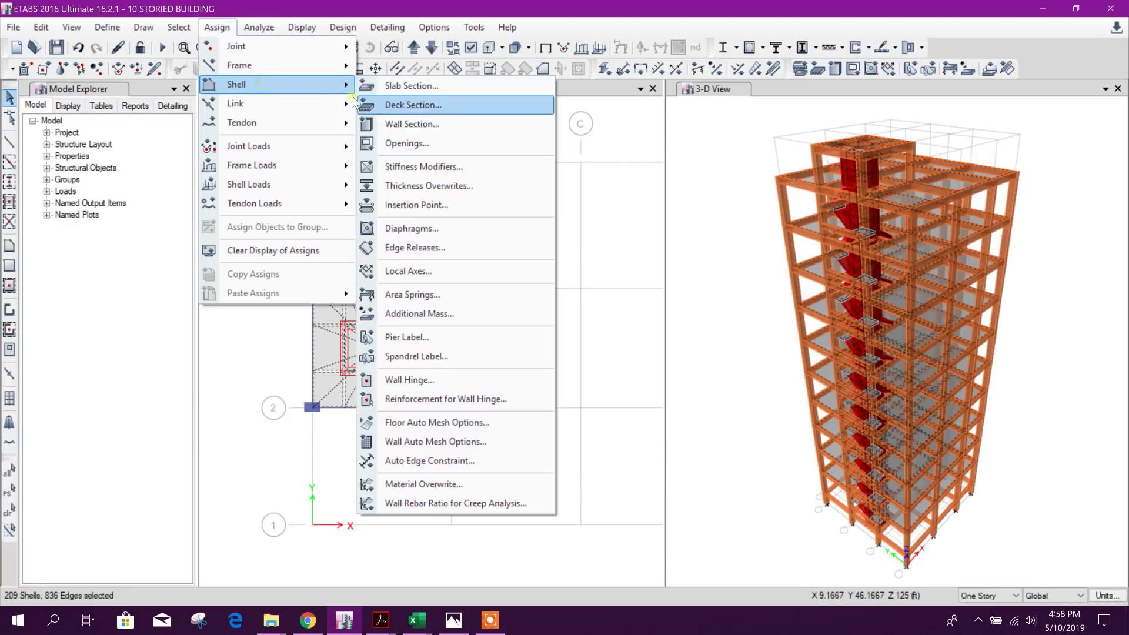
pyautogui.click(469, 424)
pyautogui.click(377, 280)
pyautogui.click(475, 347)
pyautogui.doubleClick(614, 343)
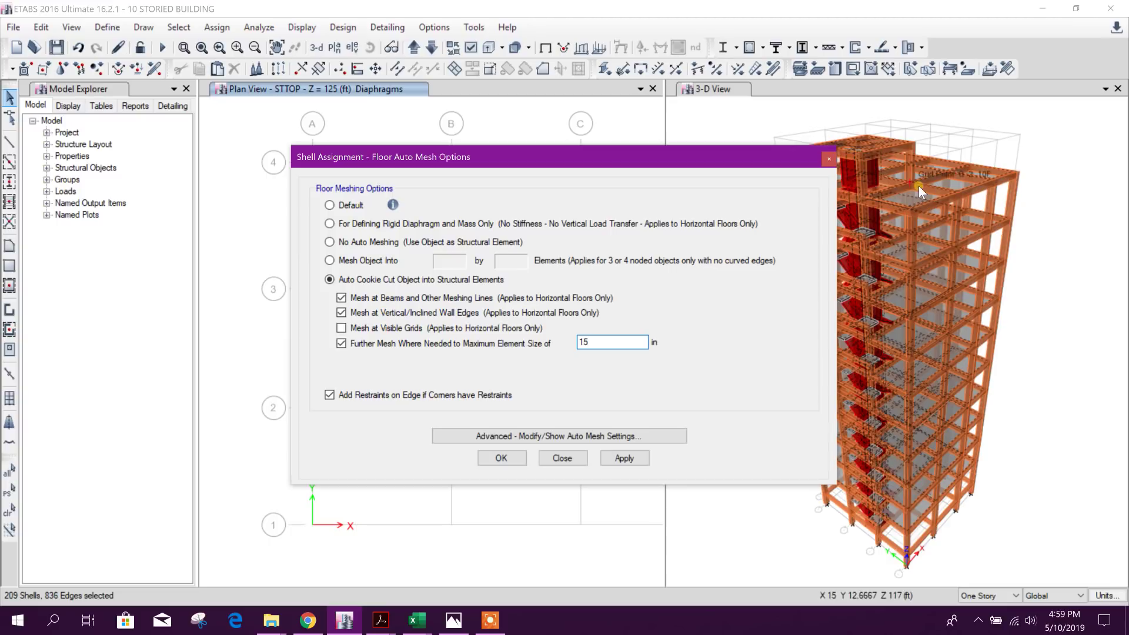
pyautogui.click(620, 460)
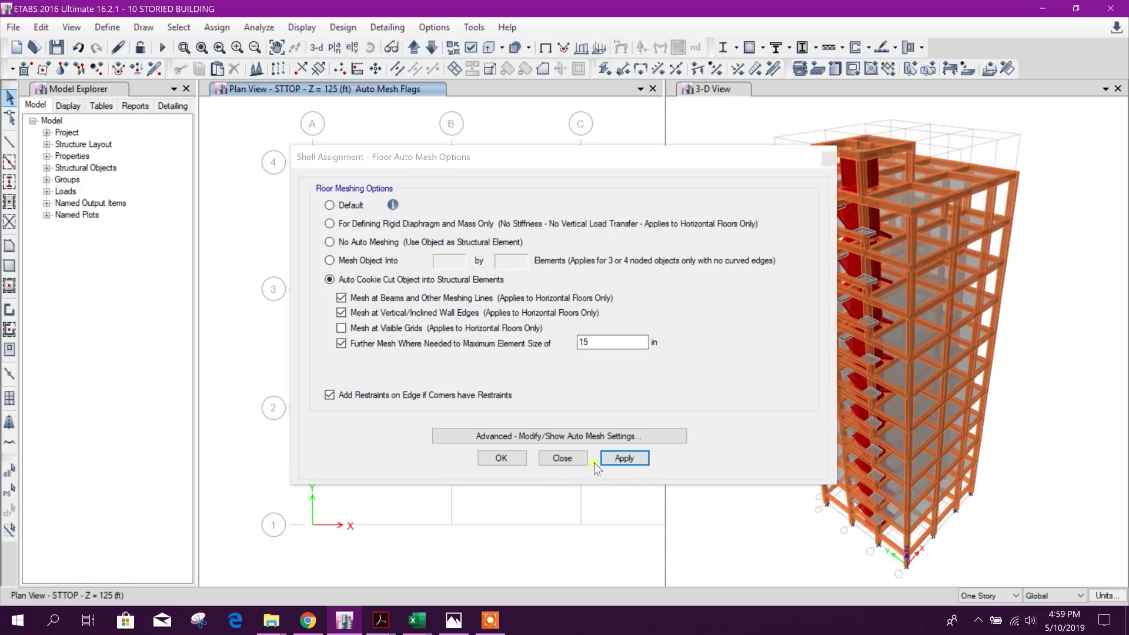
pyautogui.click(562, 458)
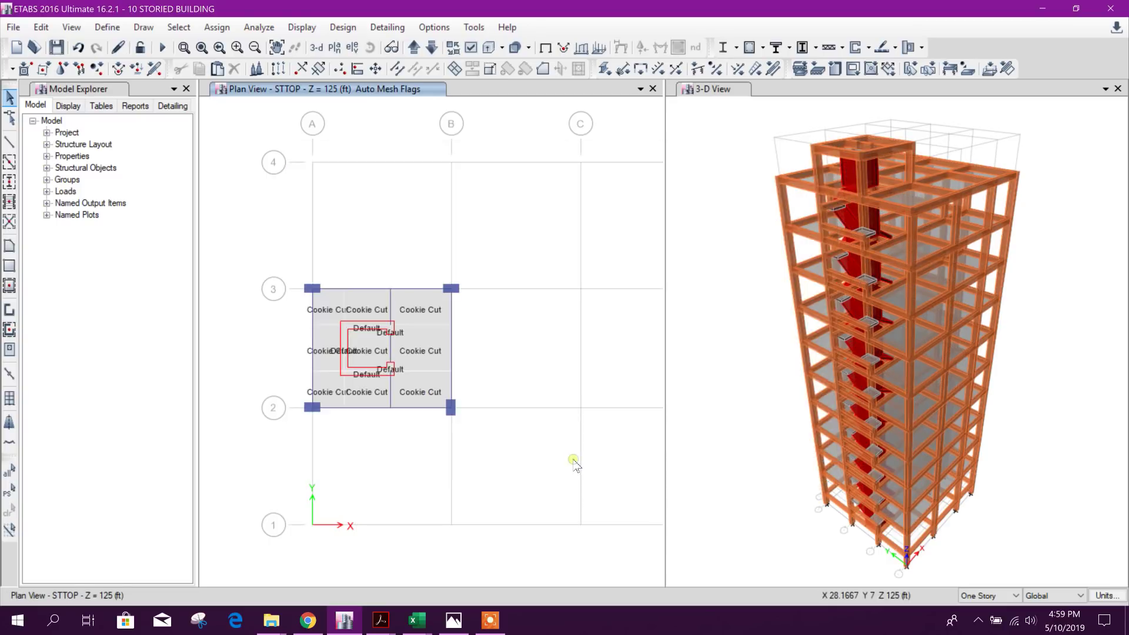
# Reselect the same walls and floors and assign auto rectangular wall meshing with an approximate maximum mesh size of 1.5 ft.
pyautogui.click(10, 492)
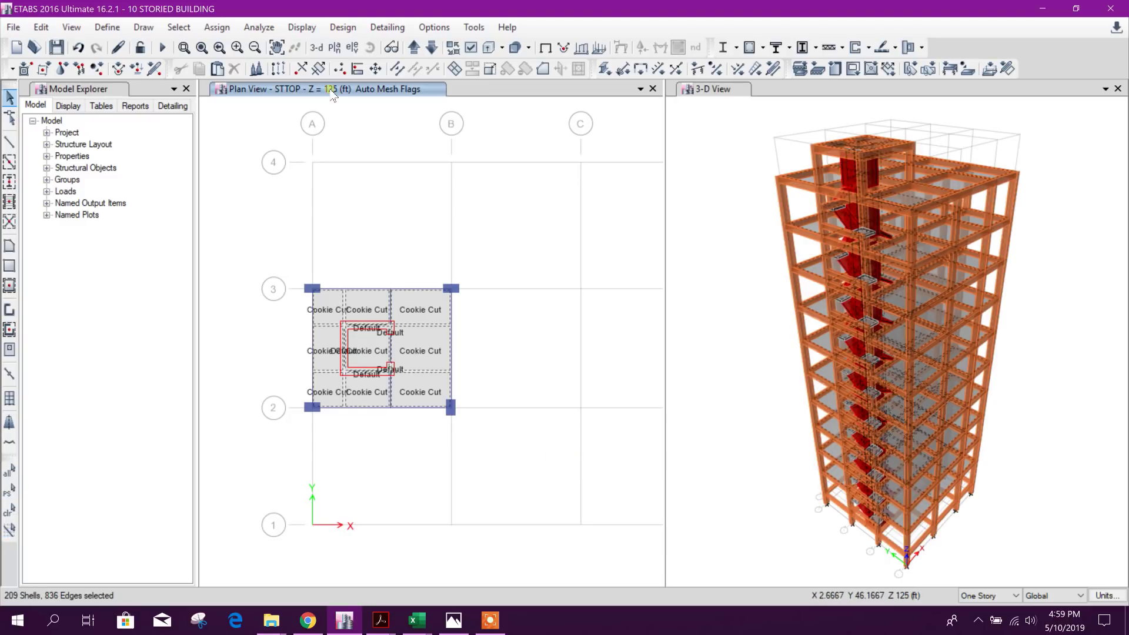
pyautogui.click(217, 27)
pyautogui.moveTo(240, 84)
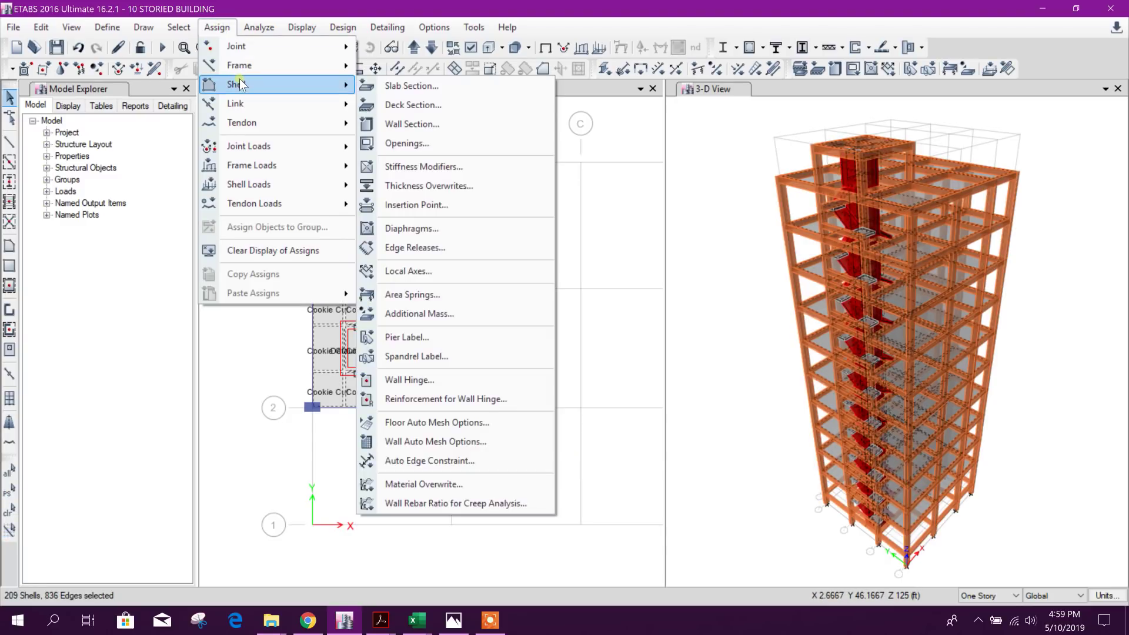
pyautogui.click(424, 442)
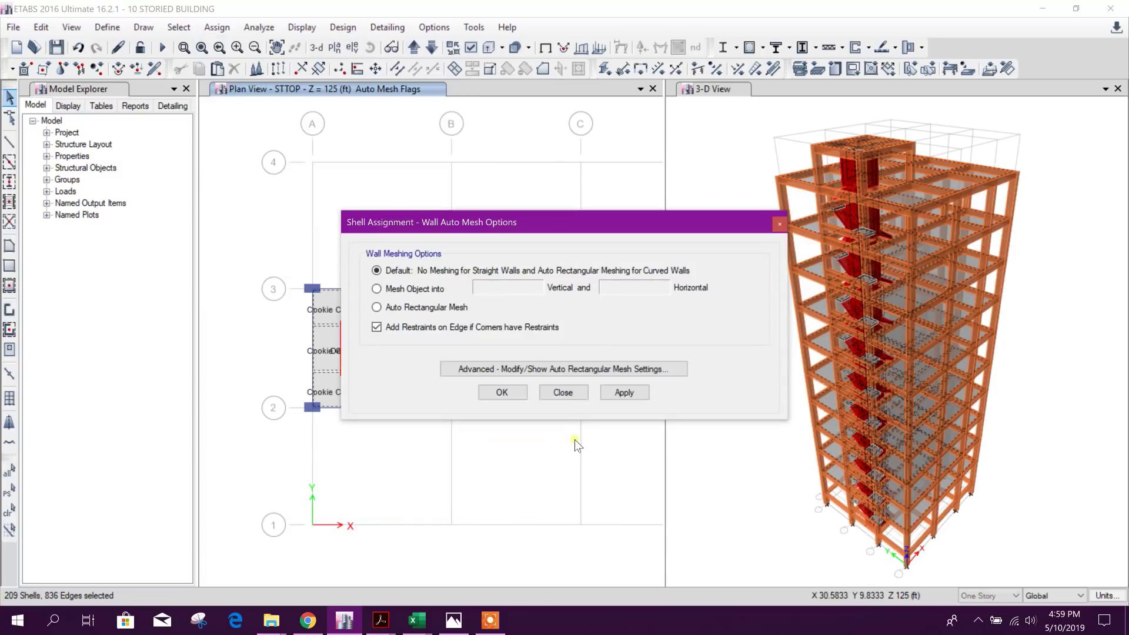
pyautogui.click(563, 367)
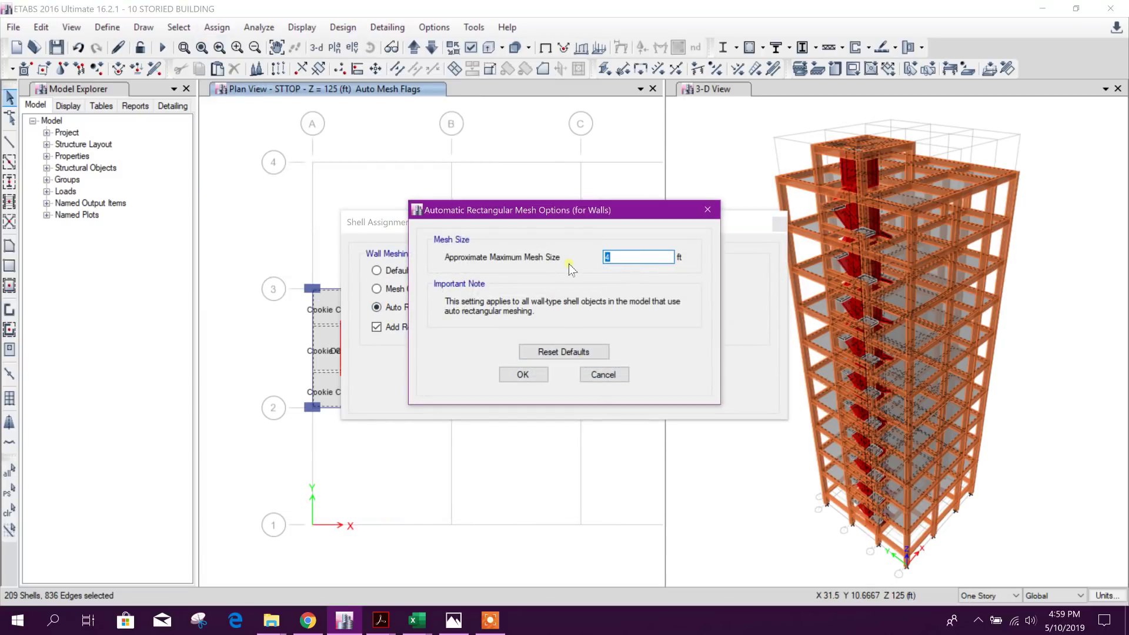
pyautogui.write('1.5')
pyautogui.click(523, 375)
pyautogui.click(632, 392)
pyautogui.click(573, 393)
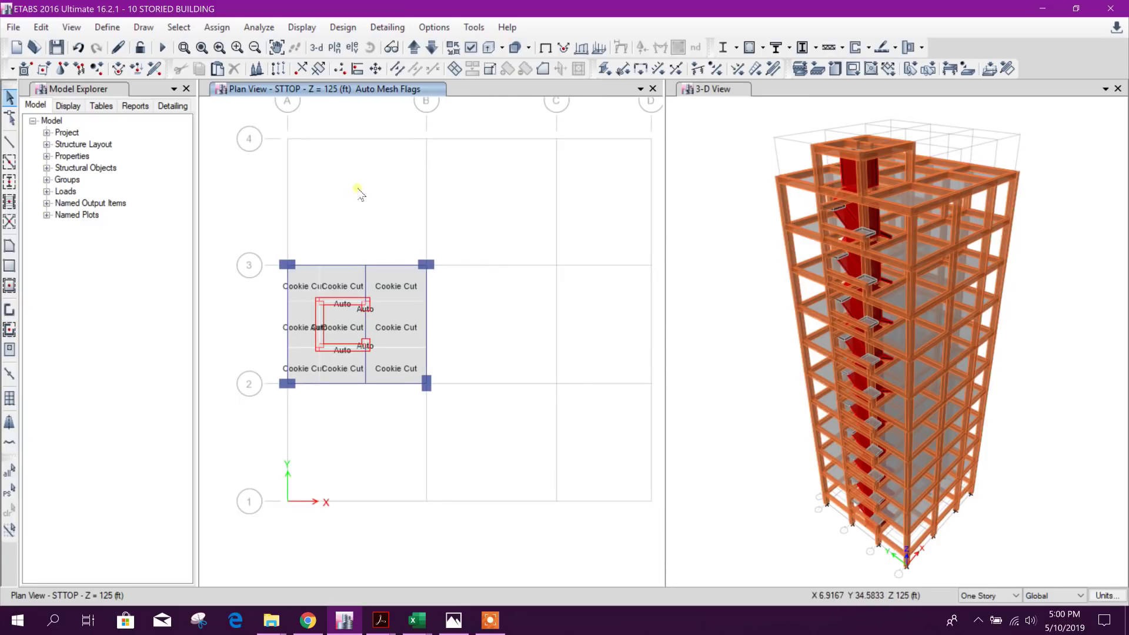
# Add a load pattern named Wx of type Wind with UBC 97 as its auto lateral load.
pyautogui.click(107, 27)
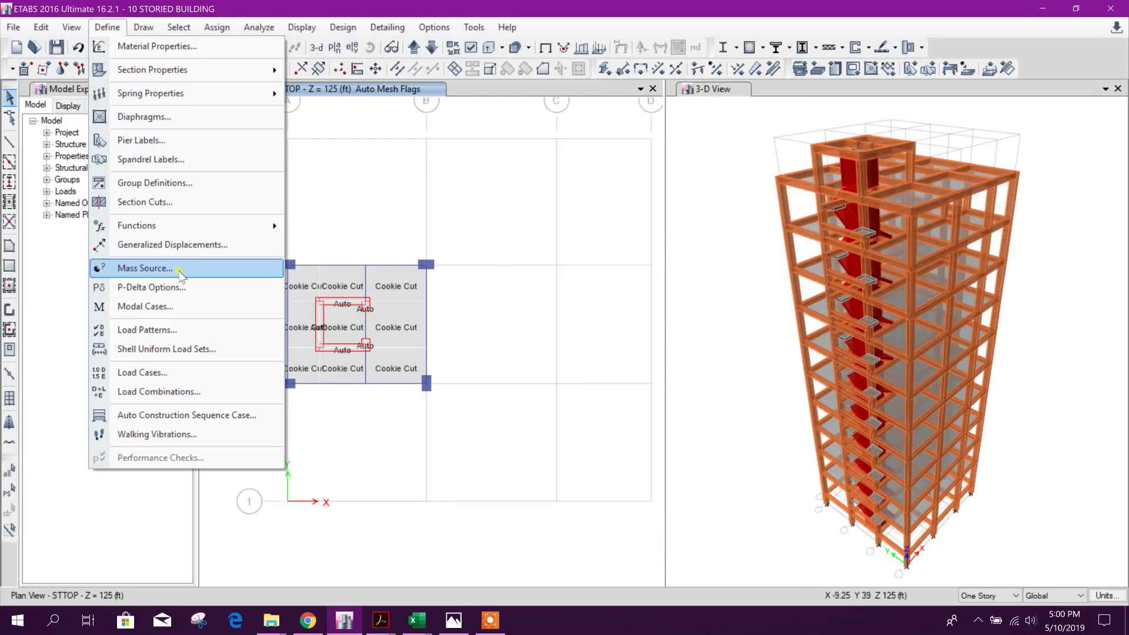
pyautogui.click(200, 330)
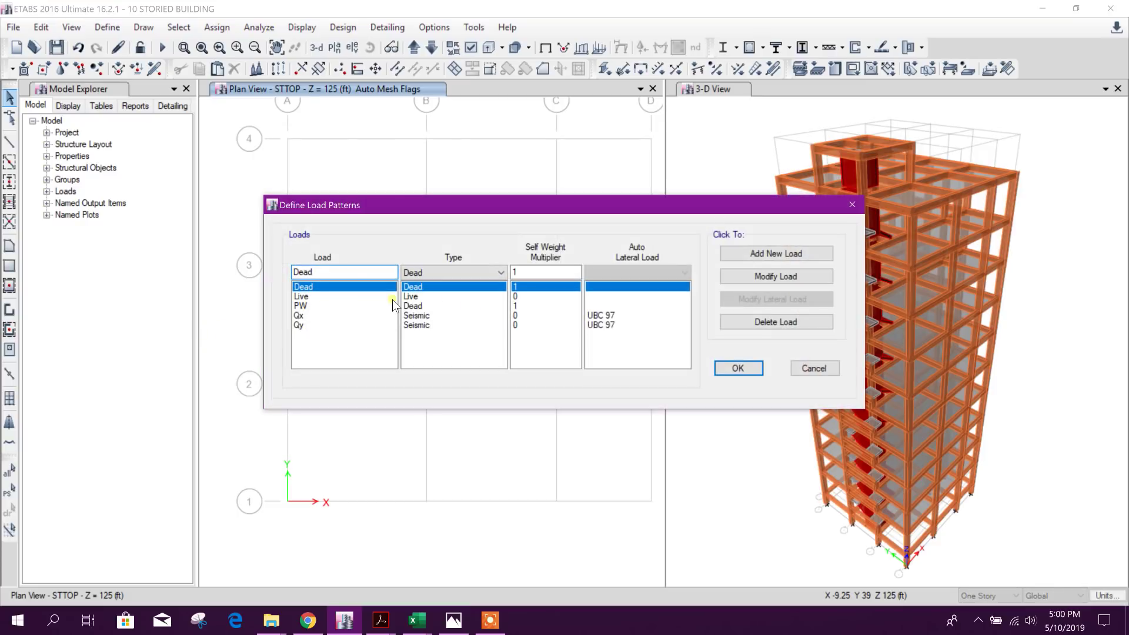
pyautogui.write('w')
pyautogui.click(465, 272)
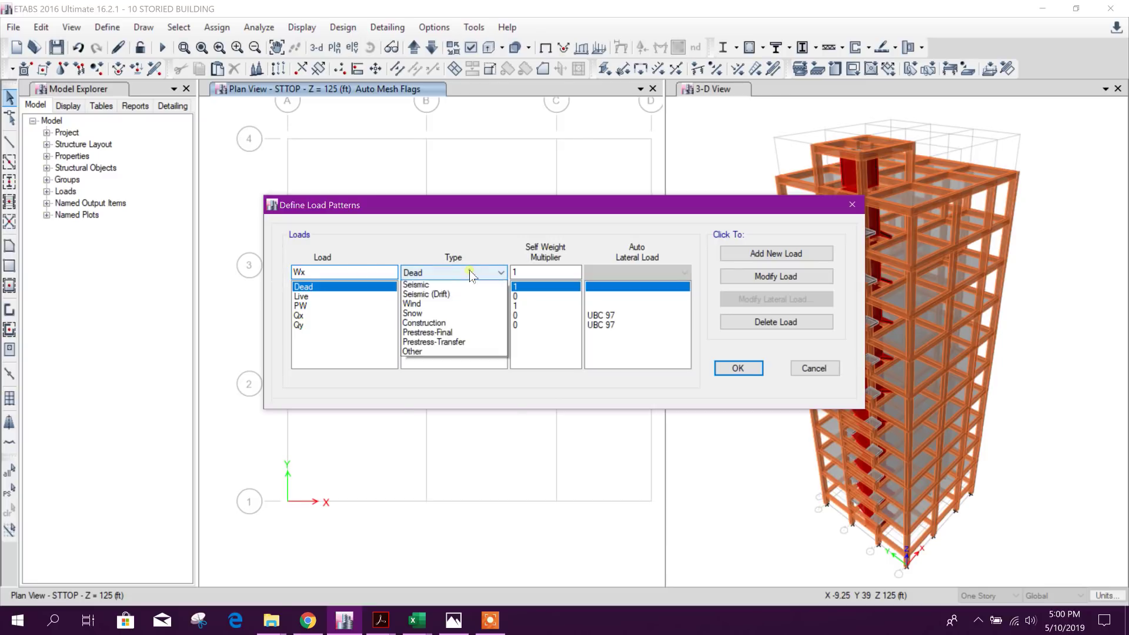
pyautogui.click(454, 362)
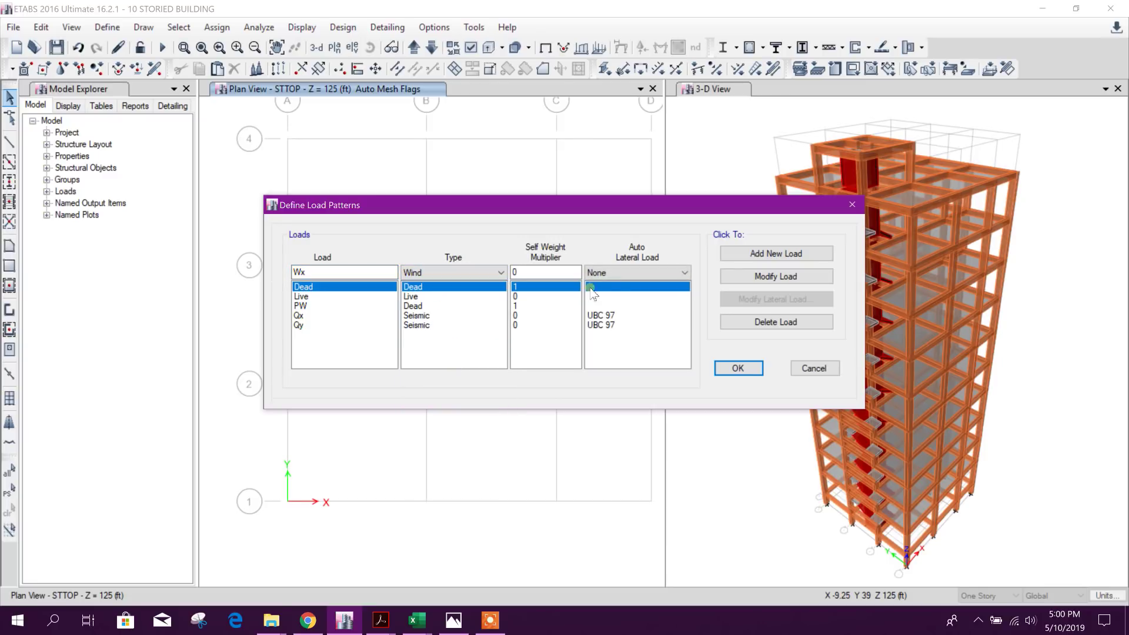
pyautogui.click(637, 272)
pyautogui.click(619, 493)
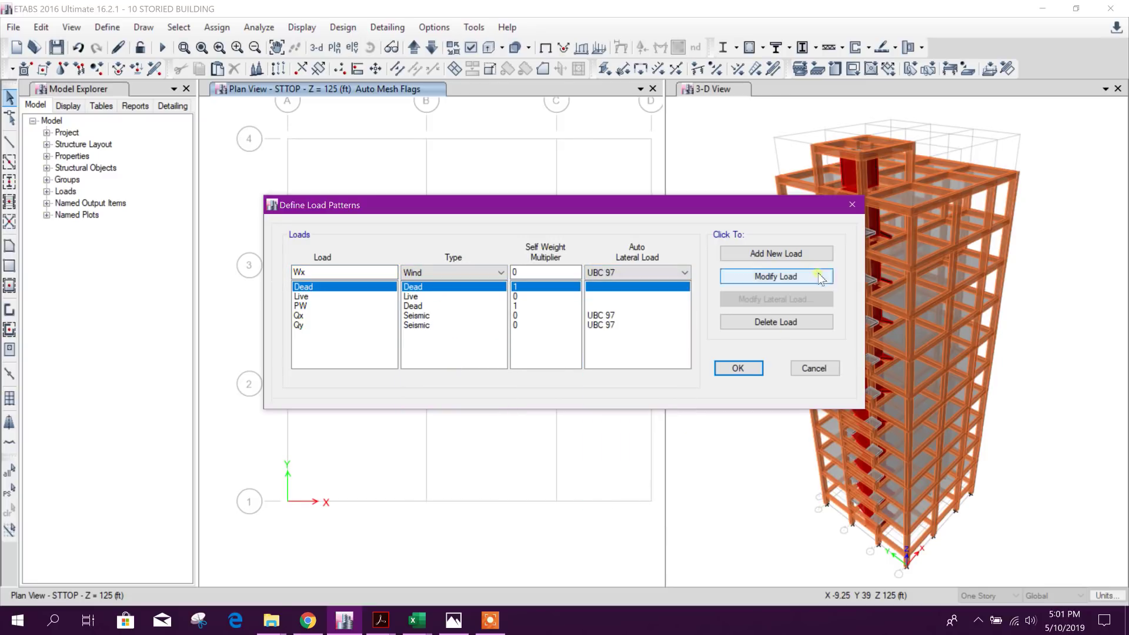
pyautogui.click(799, 252)
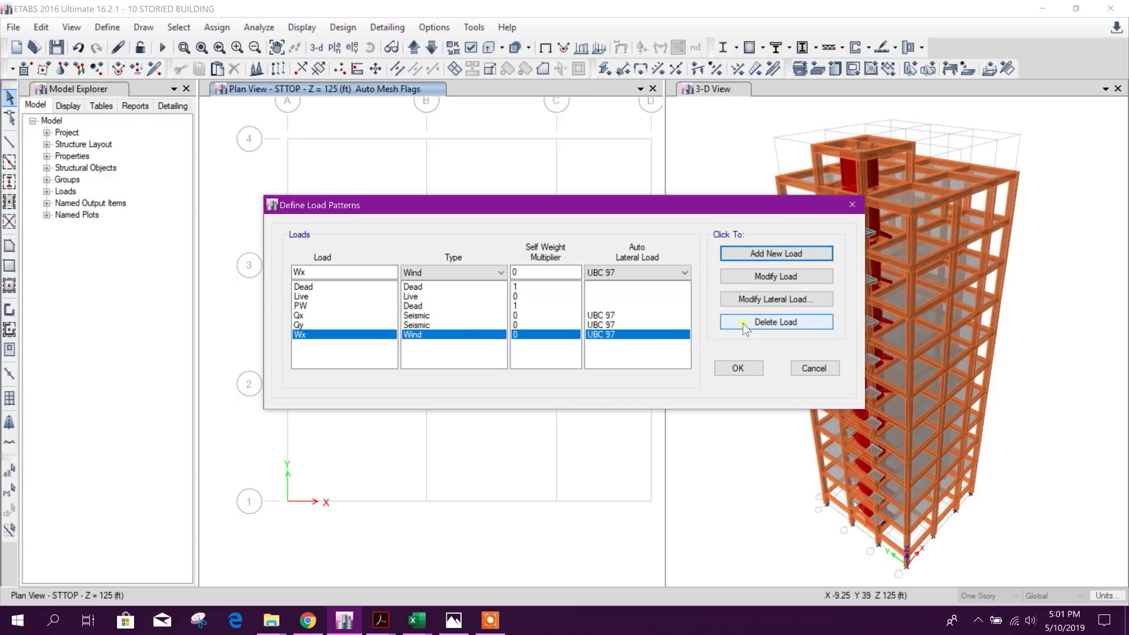
# Edit the direction angles in the wind exposure width data of load pattern Wx and open its windward coefficient for editing.
pyautogui.click(771, 300)
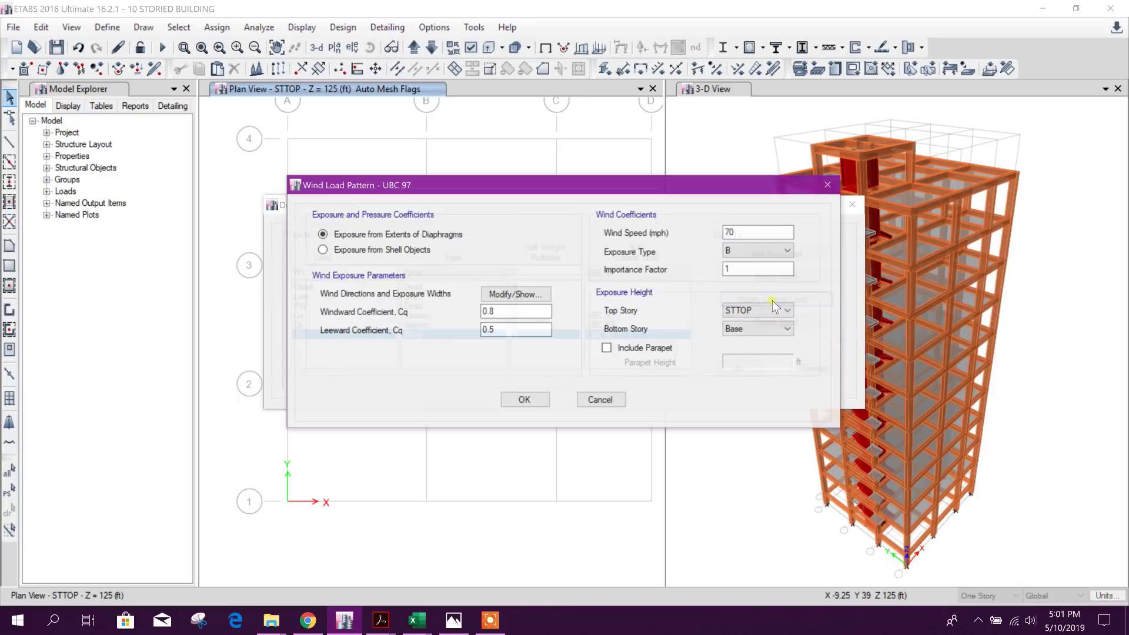
pyautogui.click(534, 296)
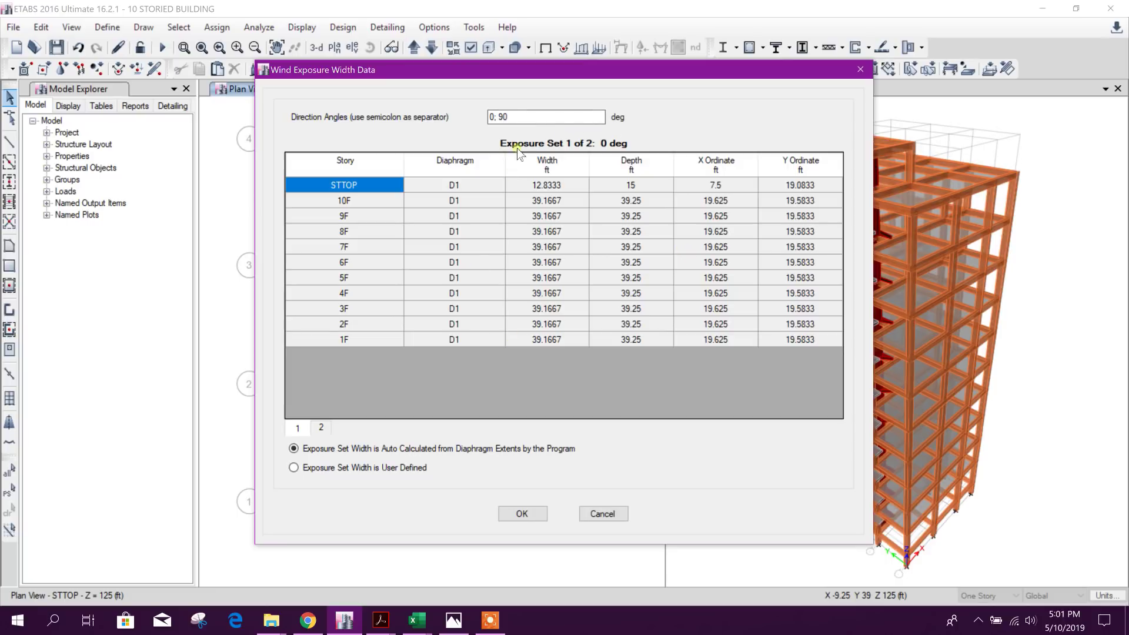
pyautogui.moveTo(519, 117); pyautogui.dragTo(497, 123)
pyautogui.click(517, 513)
pyautogui.doubleClick(488, 311)
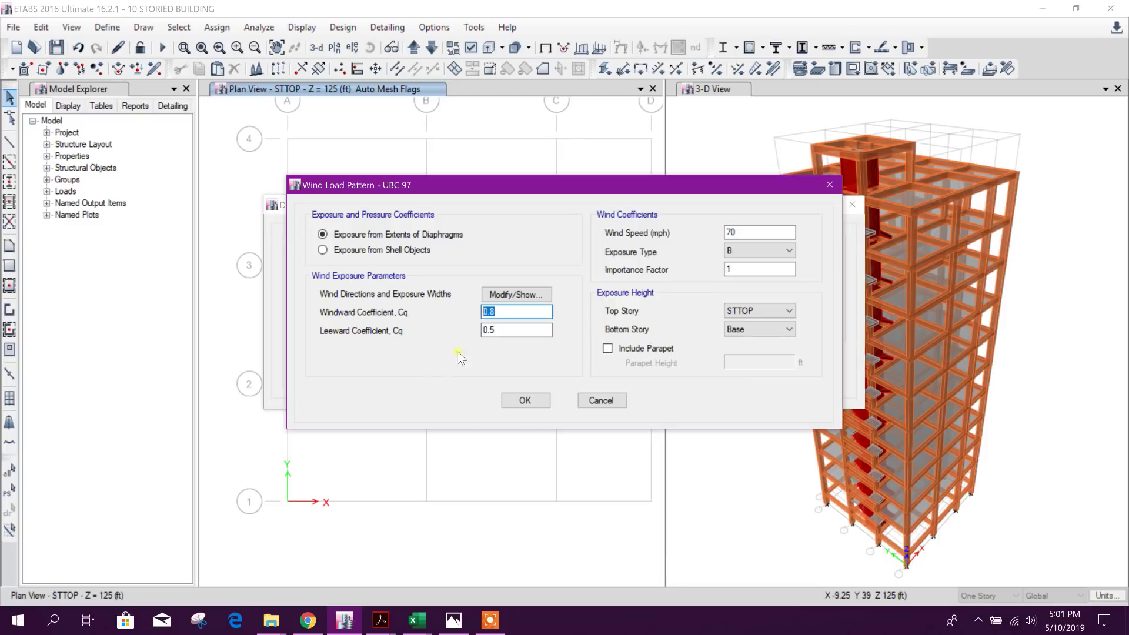
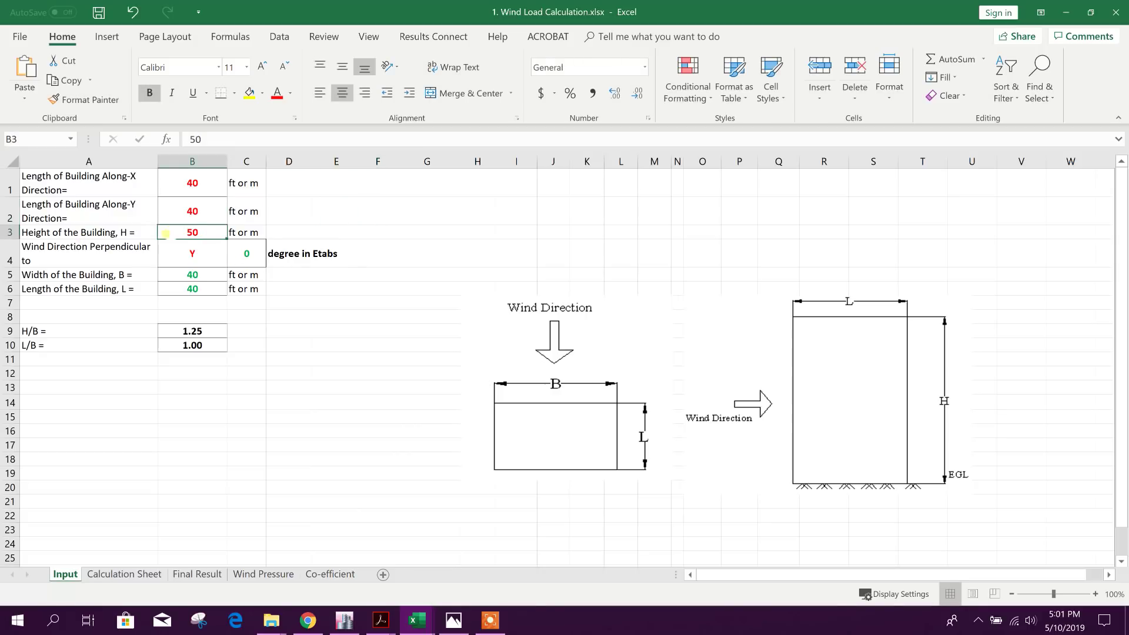
# Open Calculator and compute 11 × 9 + 12 for the building height.
pyautogui.click(345, 619)
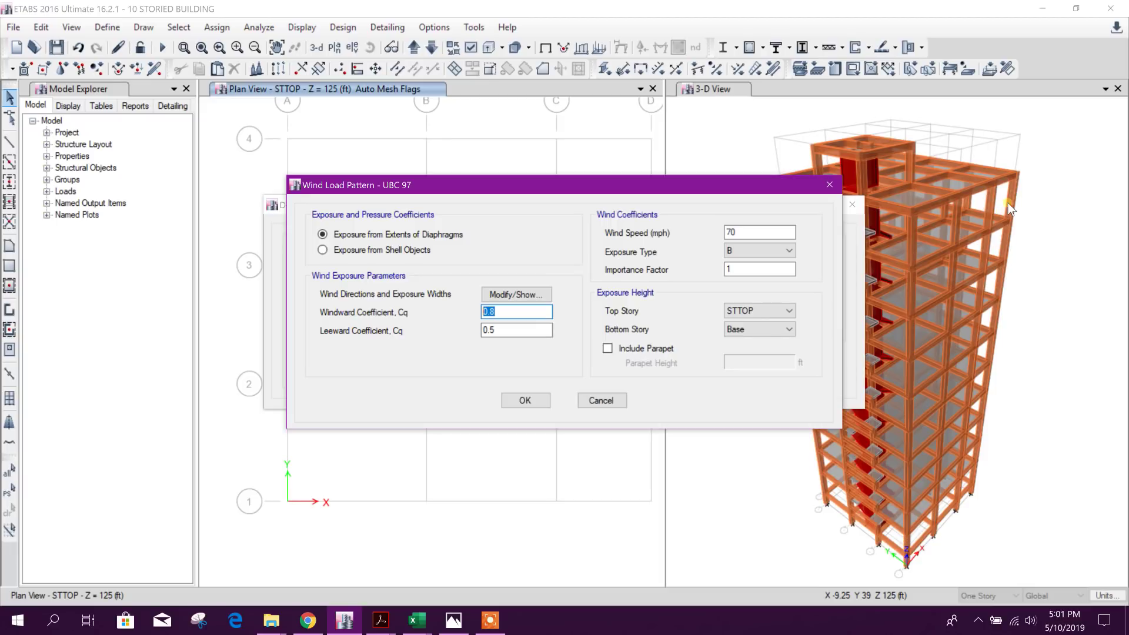
pyautogui.click(59, 627)
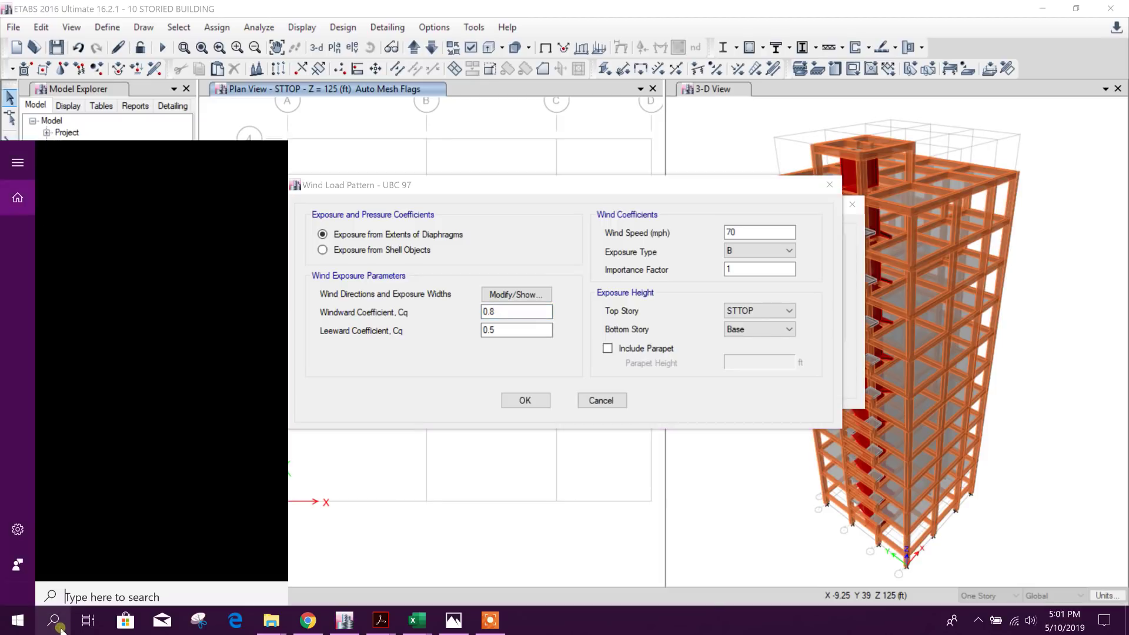
pyautogui.write('calculator')
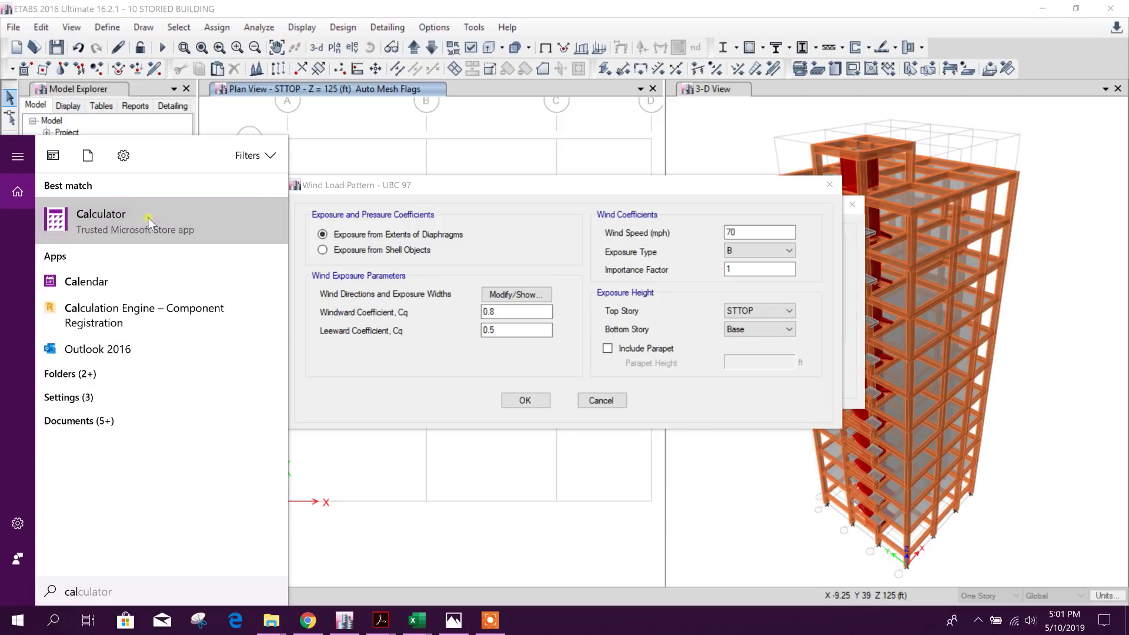
pyautogui.click(140, 236)
pyautogui.click(416, 441)
pyautogui.click(416, 441)
pyautogui.click(553, 375)
pyautogui.click(509, 376)
pyautogui.click(554, 474)
pyautogui.click(548, 415)
pyautogui.click(554, 441)
pyautogui.click(416, 442)
pyautogui.click(463, 443)
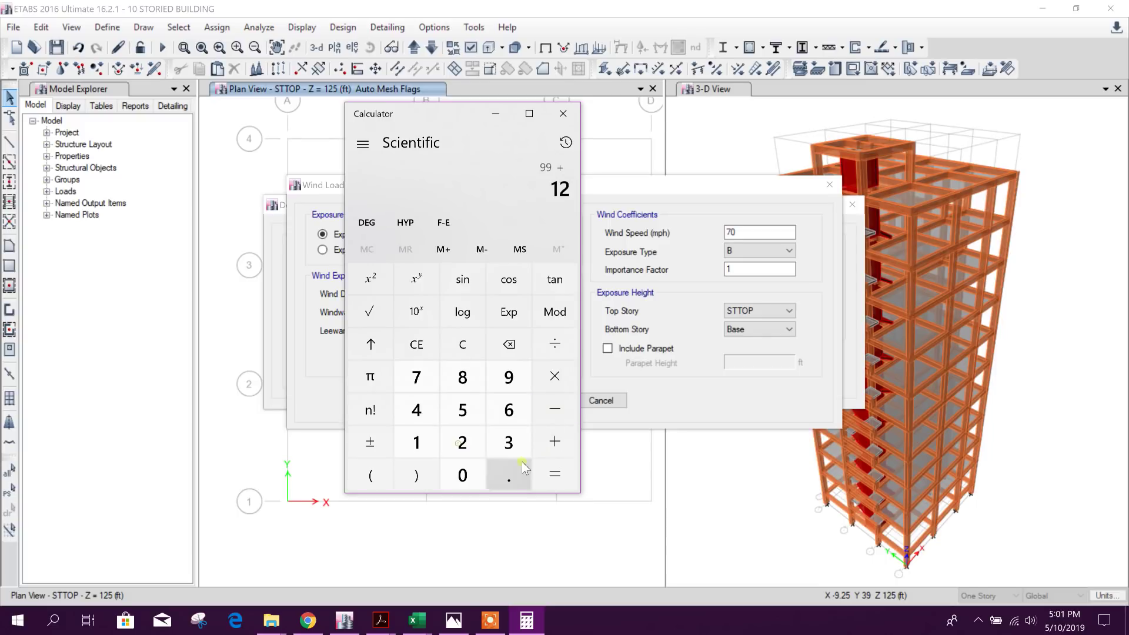
pyautogui.click(555, 475)
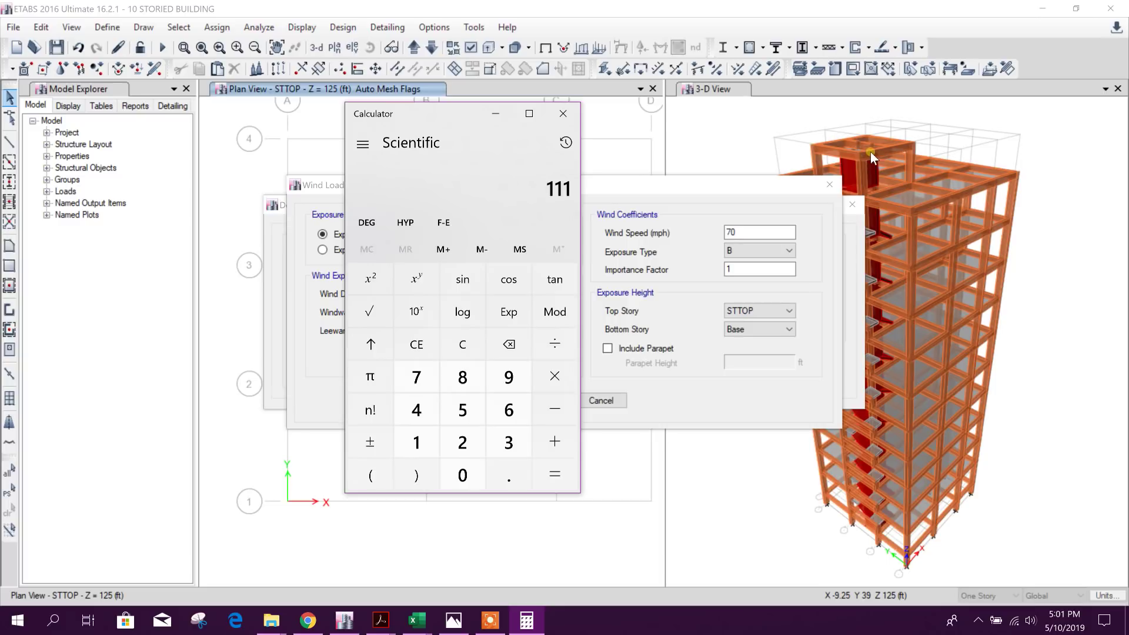
pyautogui.click(551, 443)
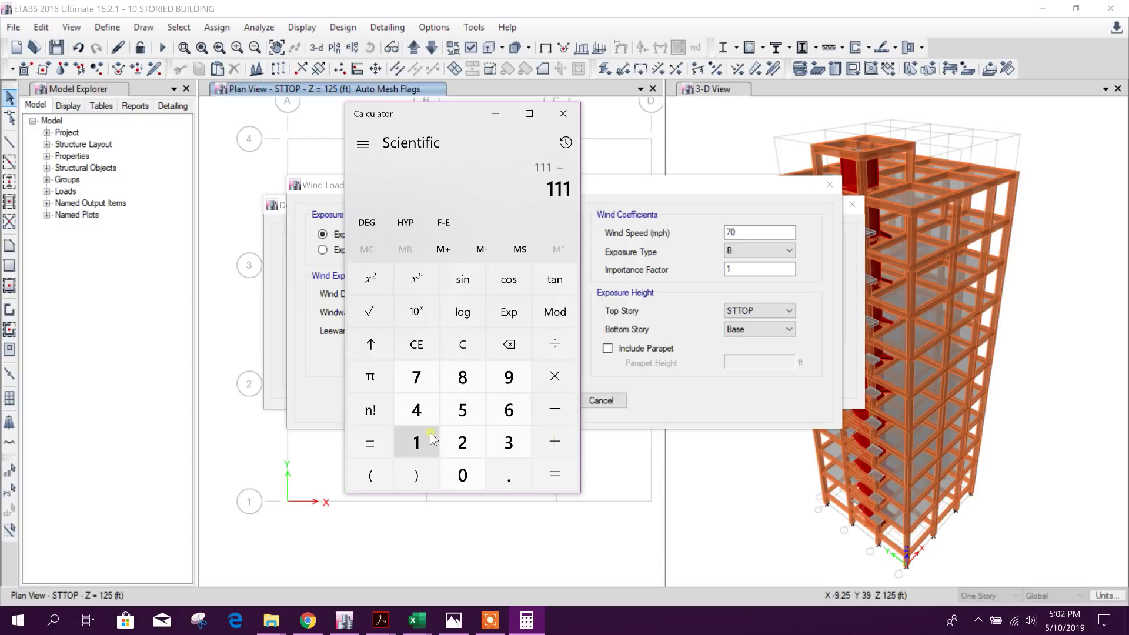
pyautogui.click(462, 410)
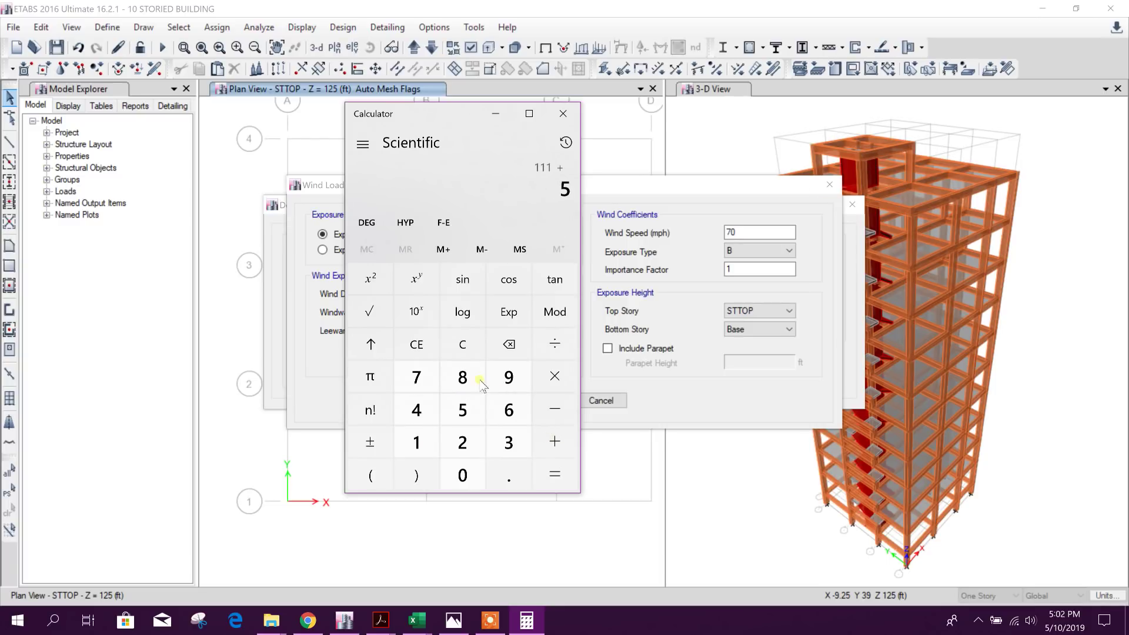
pyautogui.click(476, 351)
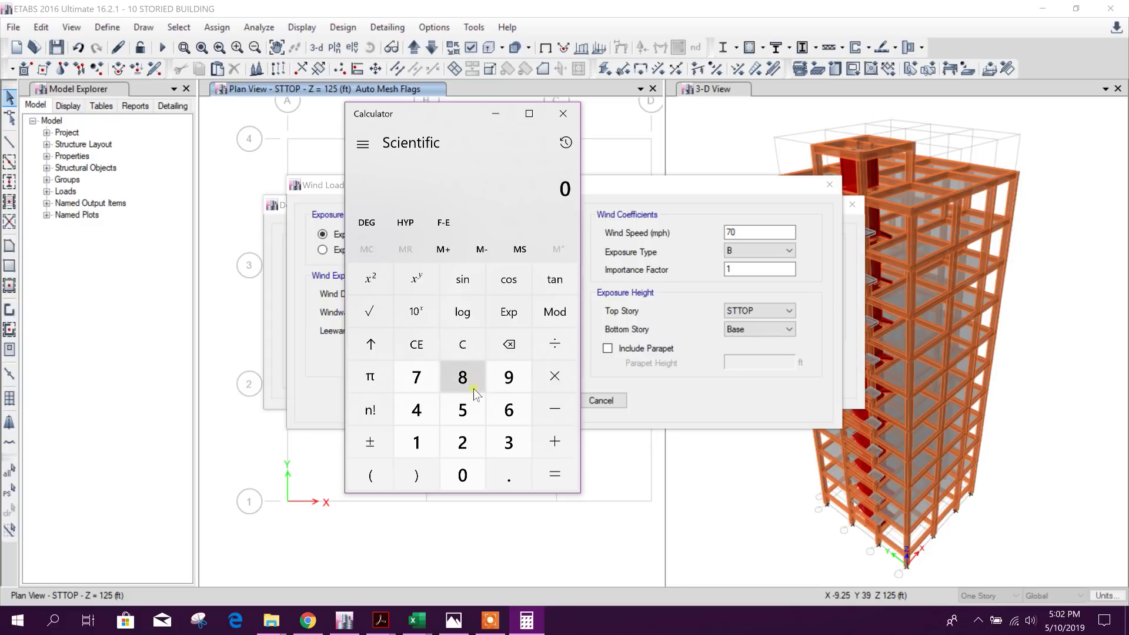
# Compute the total building height in Calculator by adding 8 to 111, and close the calculator.
pyautogui.click(416, 442)
pyautogui.click(416, 442)
pyautogui.click(555, 442)
pyautogui.click(462, 377)
pyautogui.click(555, 474)
pyautogui.click(554, 341)
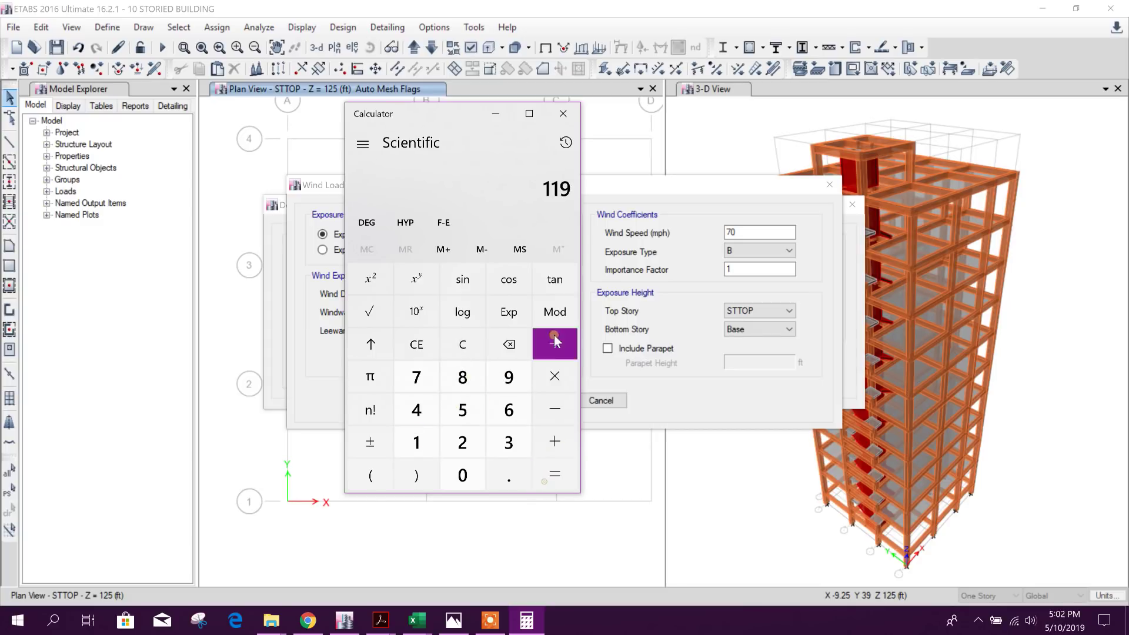
pyautogui.click(562, 113)
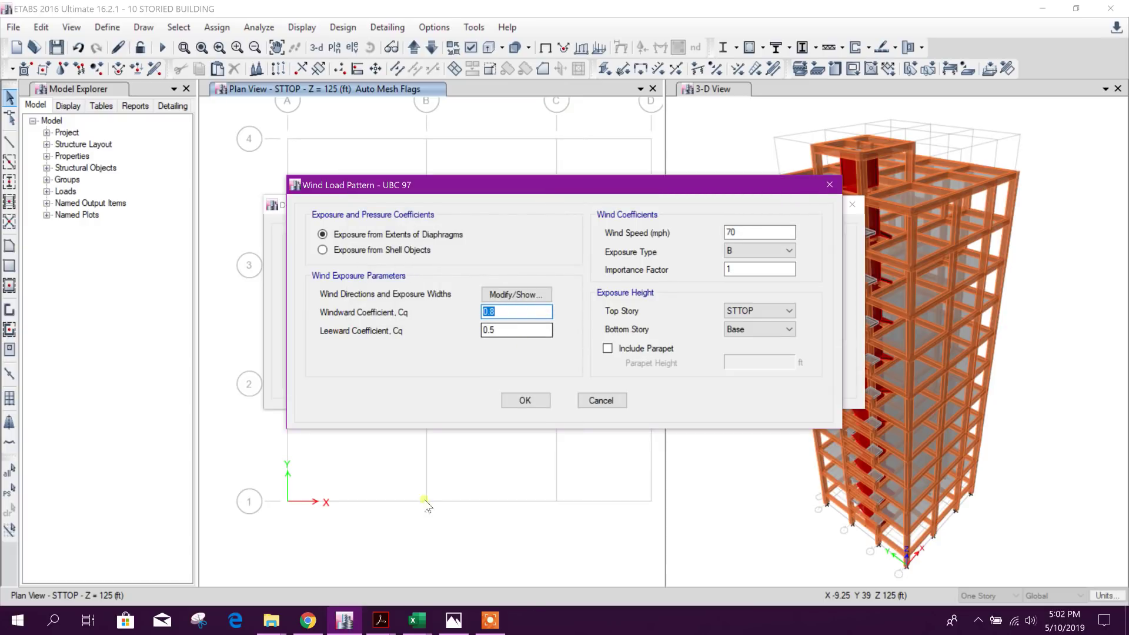
# Switch to the Wind Load Calculation workbook in Excel and set the height of the building to 119.
pyautogui.moveTo(416, 621)
pyautogui.click(555, 558)
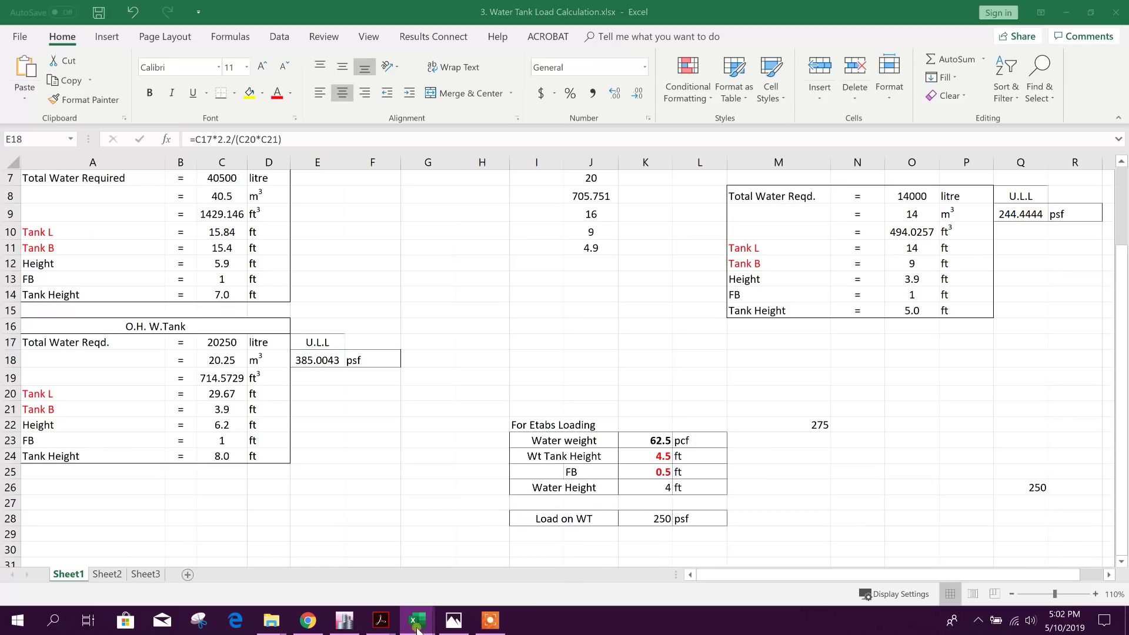
pyautogui.click(400, 574)
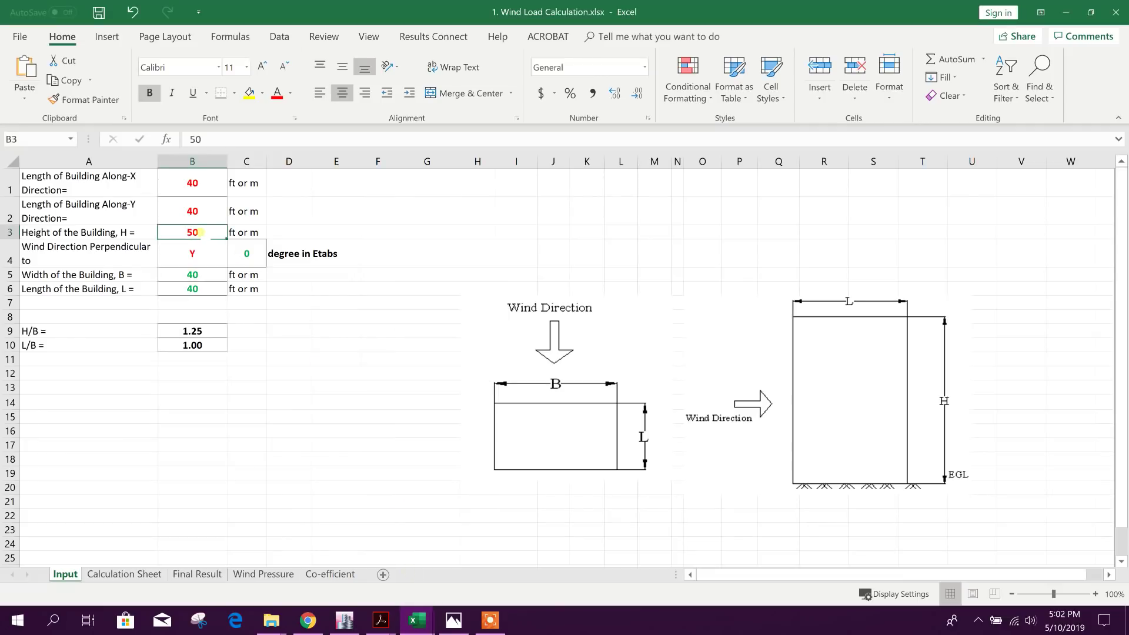
pyautogui.write('119')
pyautogui.click(433, 259)
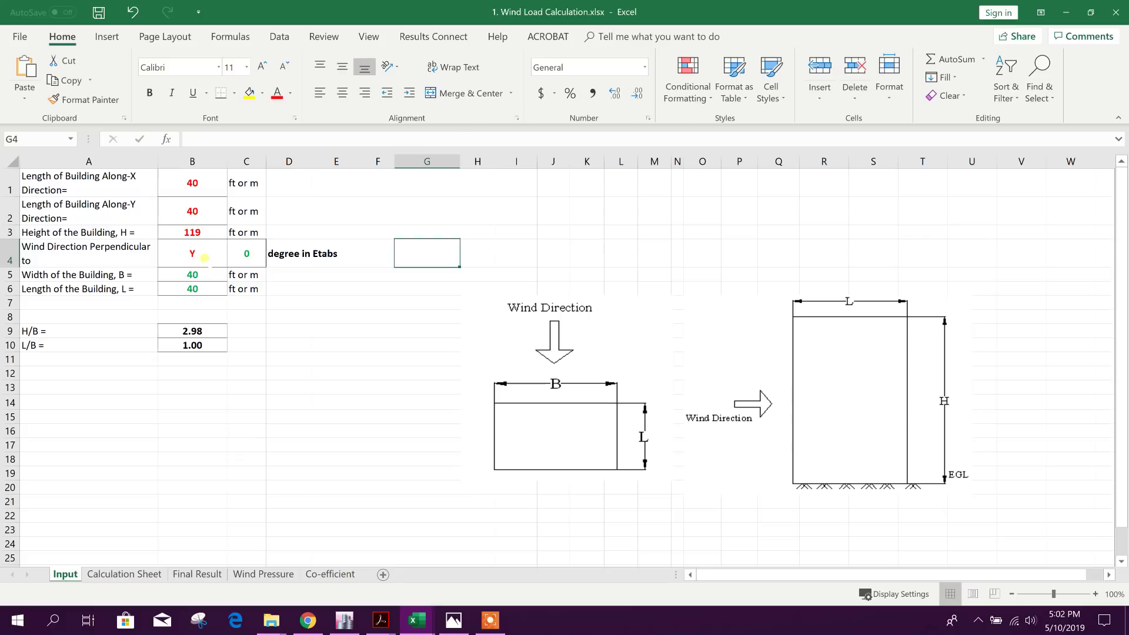
# Check the Y wind direction setting on the Input sheet and look up the resulting Cp on the Final Result sheet.
pyautogui.click(205, 258)
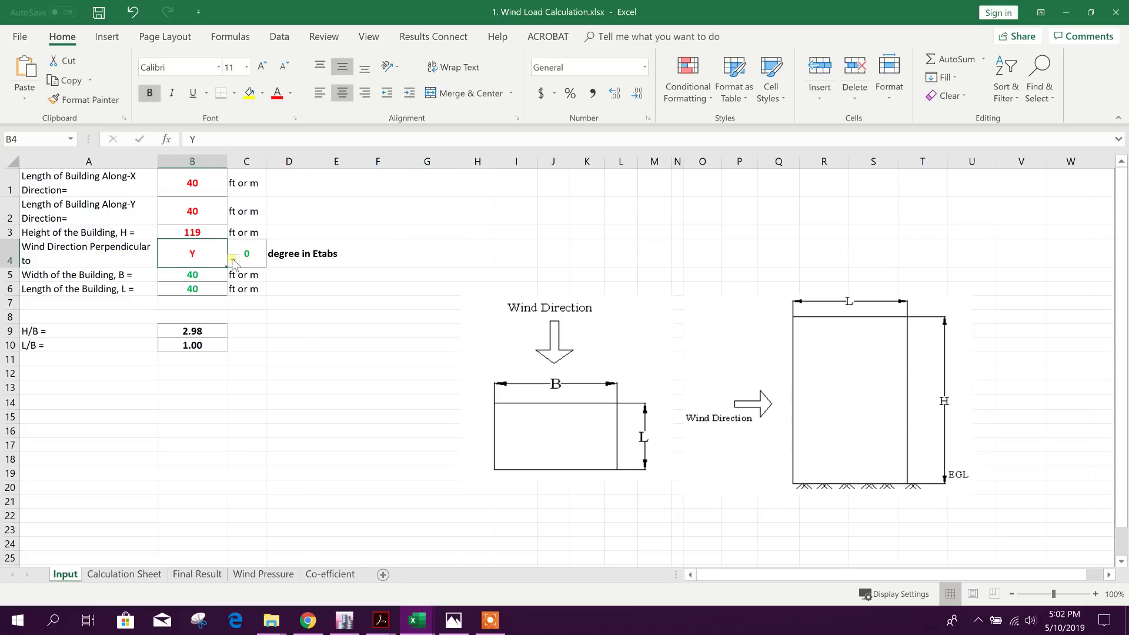
pyautogui.click(319, 334)
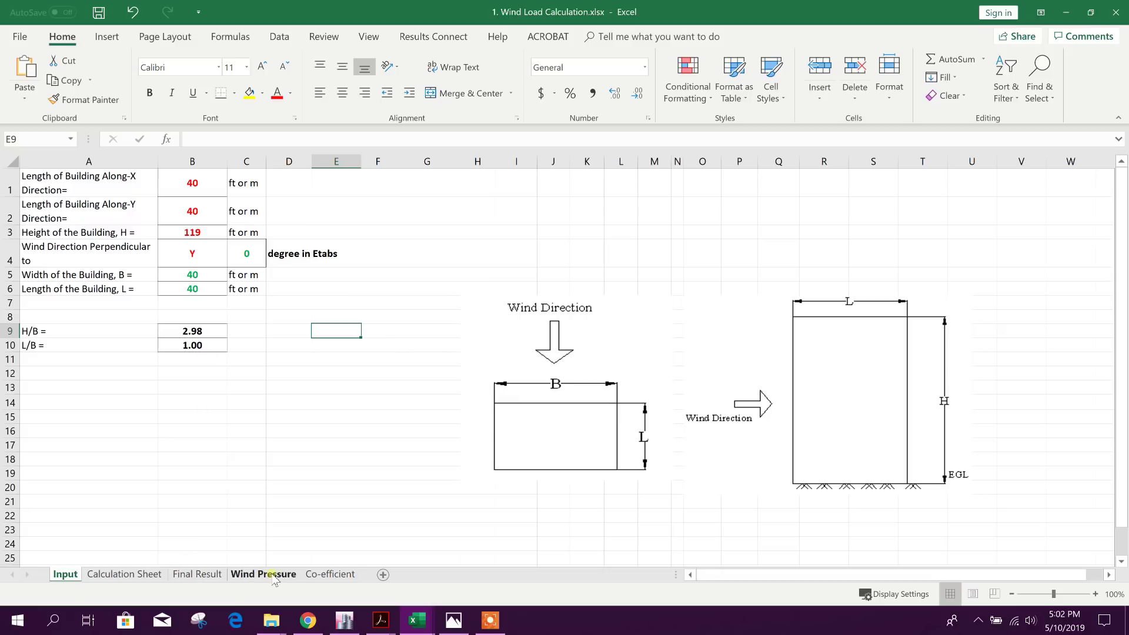
pyautogui.click(328, 574)
pyautogui.click(197, 574)
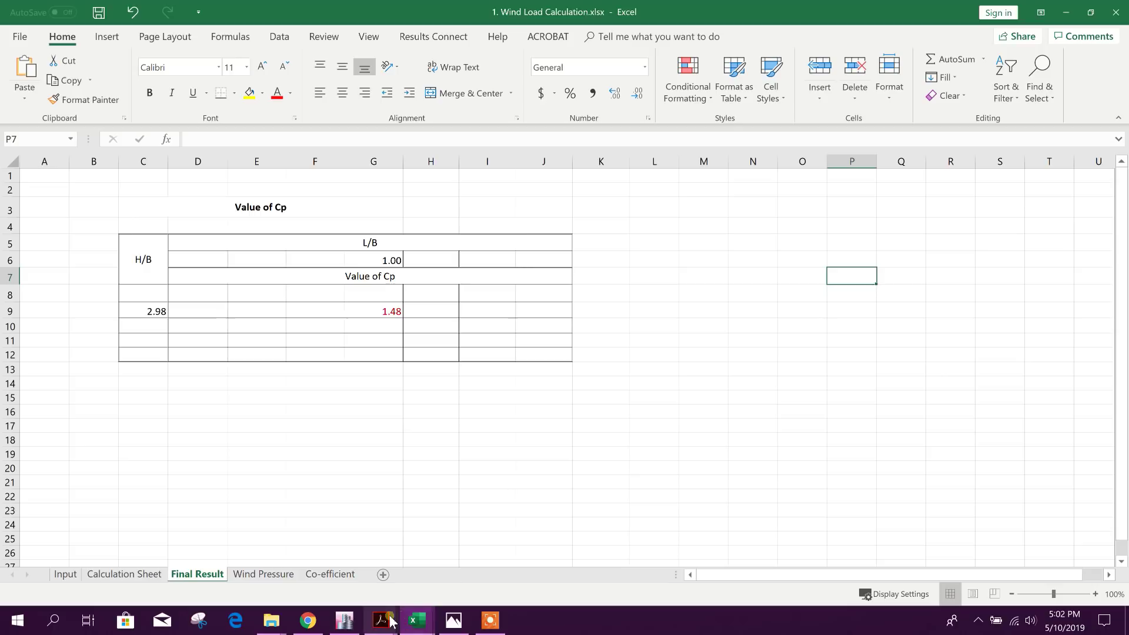
# Switch to ETABS and set Wx's windward coefficient to 1.48, leeward coefficient to 0.1 and wind speed to 131 mph.
pyautogui.click(344, 620)
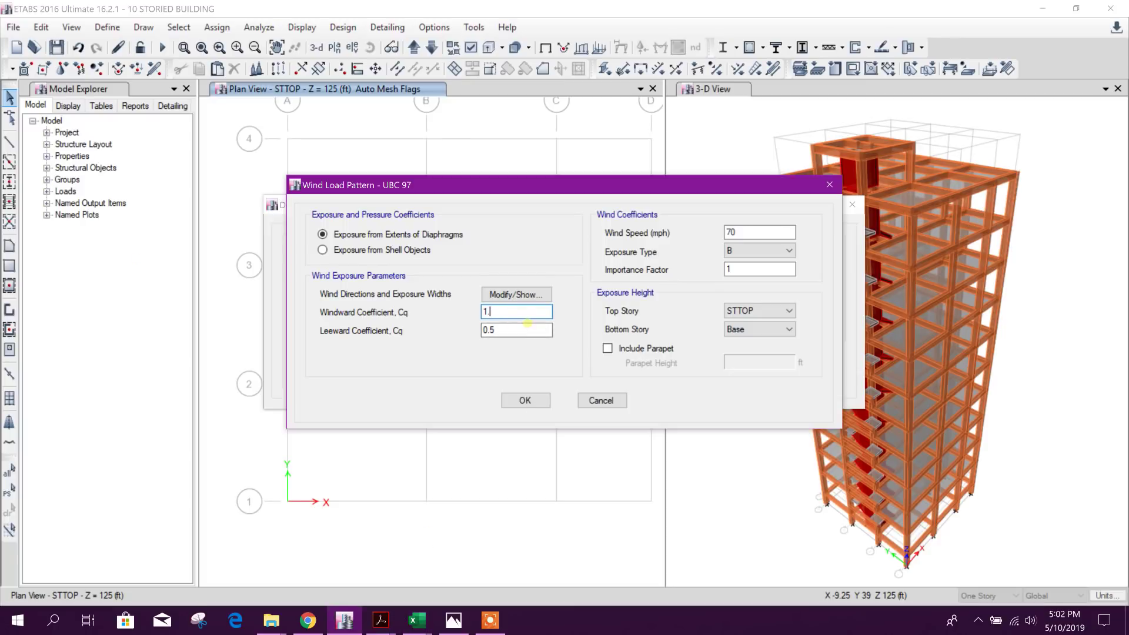
pyautogui.doubleClick(489, 330)
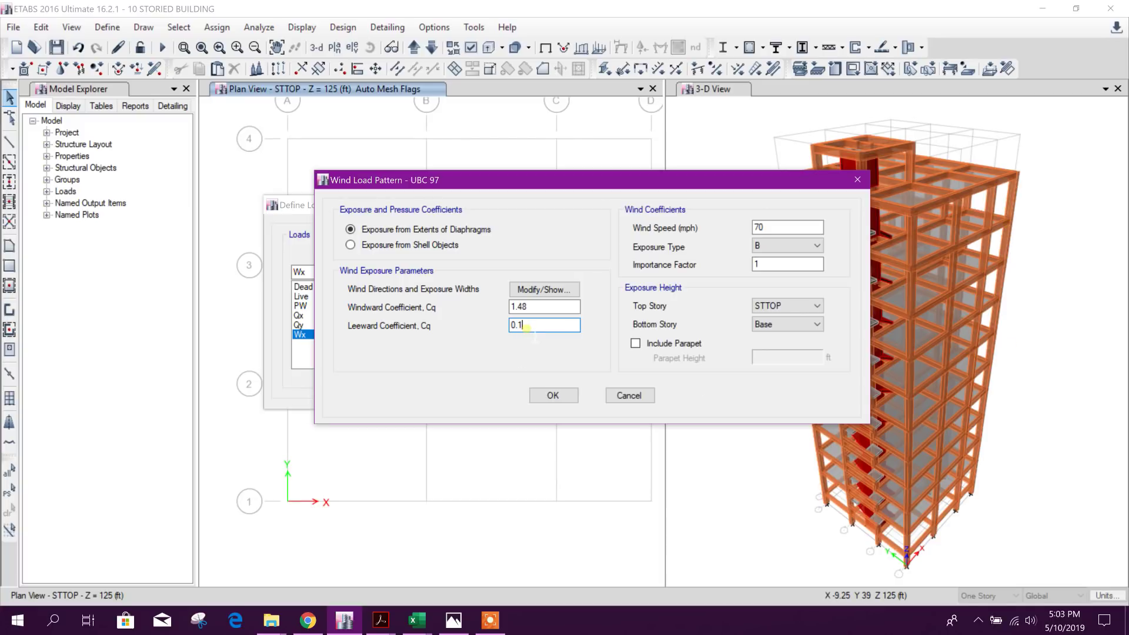
pyautogui.doubleClick(774, 228)
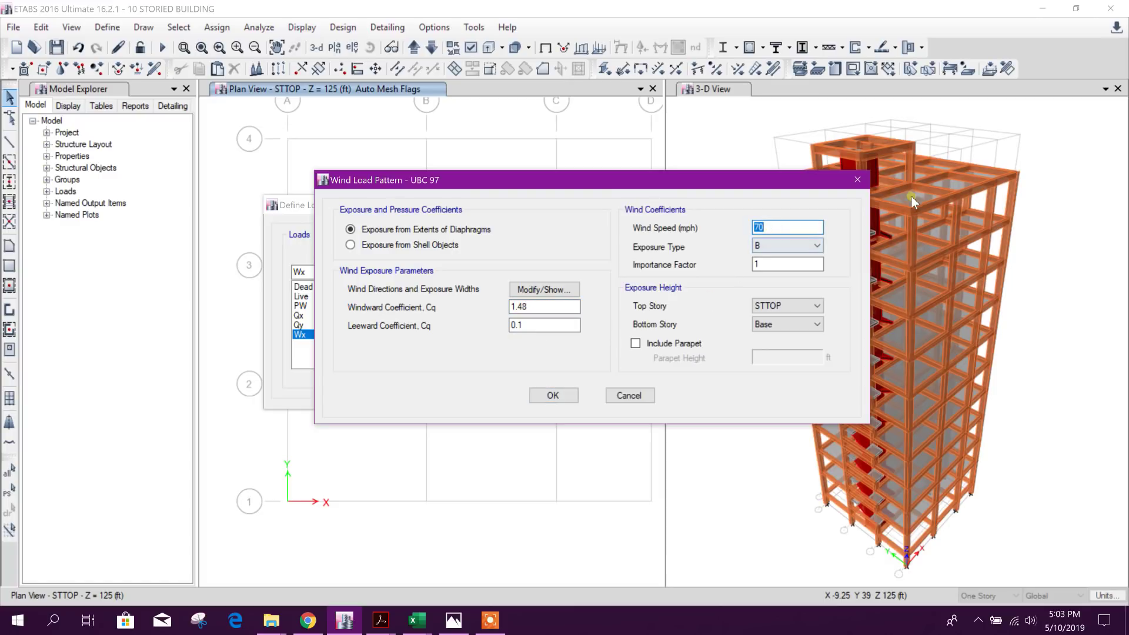
pyautogui.write('131')
pyautogui.click(794, 246)
pyautogui.click(791, 263)
pyautogui.click(792, 264)
pyautogui.click(785, 262)
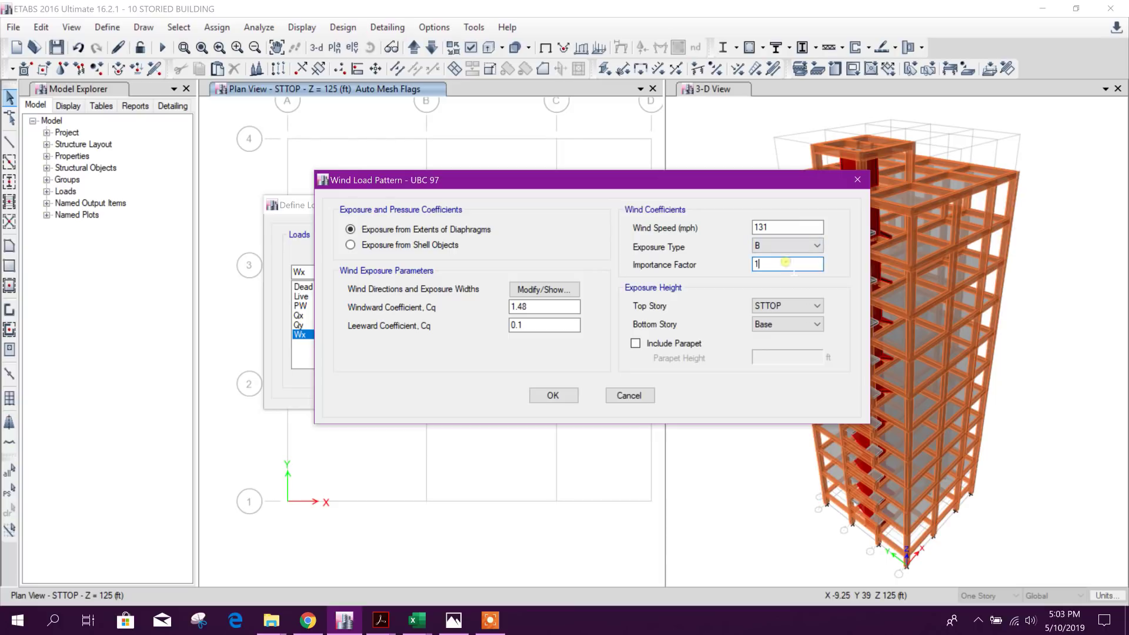
# Set the bottom story of Wx's exposure height to GB and accept the wind load parameters.
pyautogui.click(792, 323)
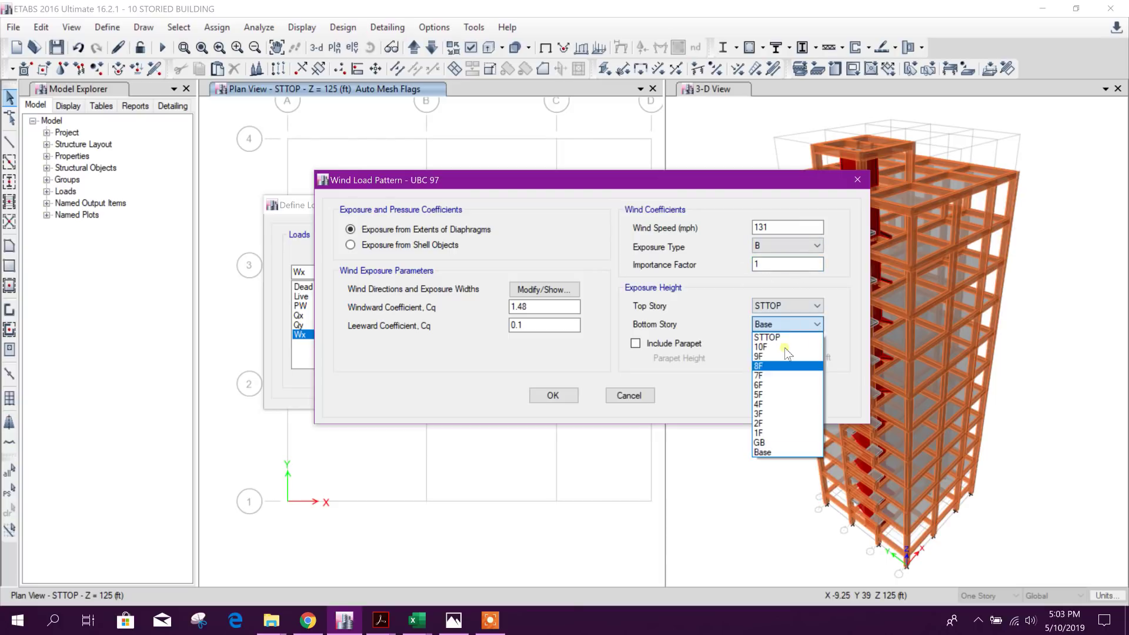
pyautogui.click(766, 447)
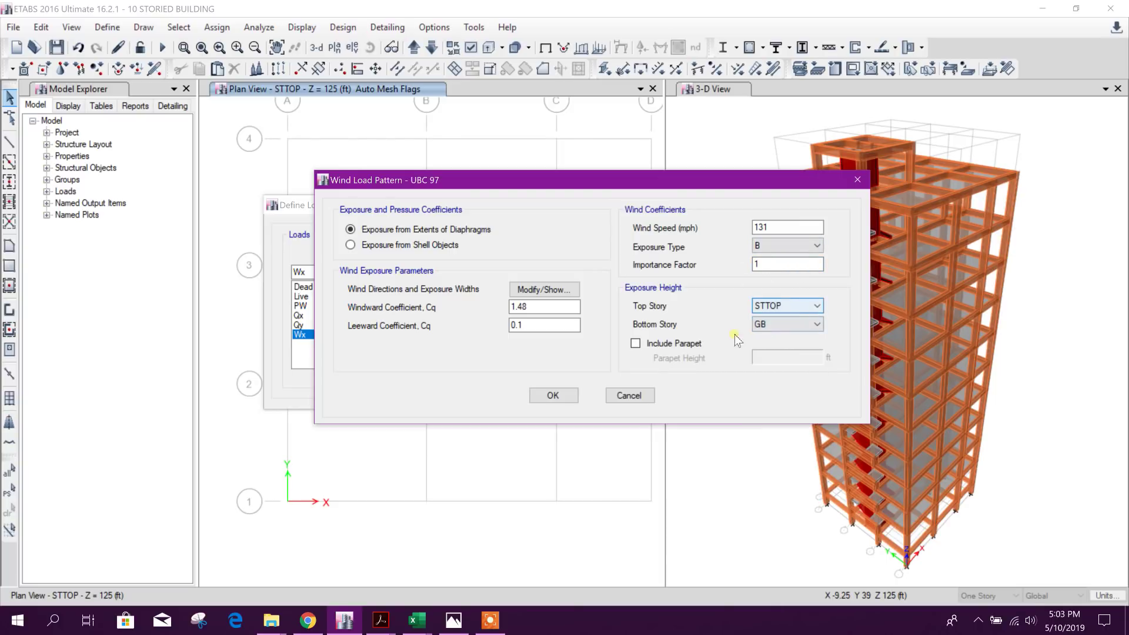
pyautogui.click(554, 395)
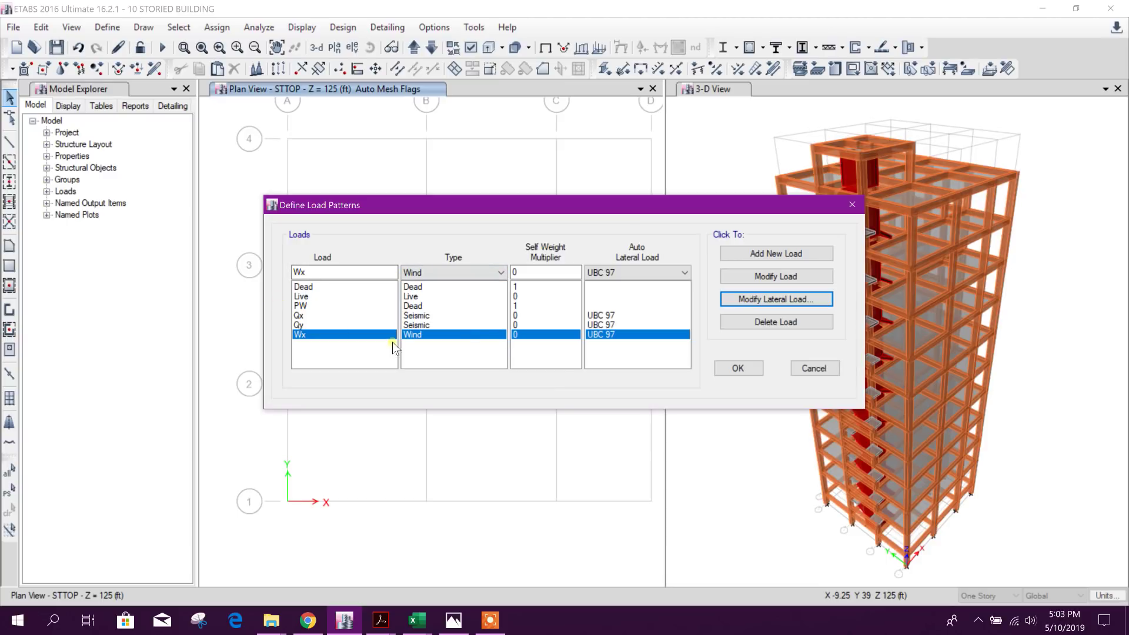
# Add a load pattern named Wy of type Wind with UBC 97 as its auto lateral load.
pyautogui.click(303, 272)
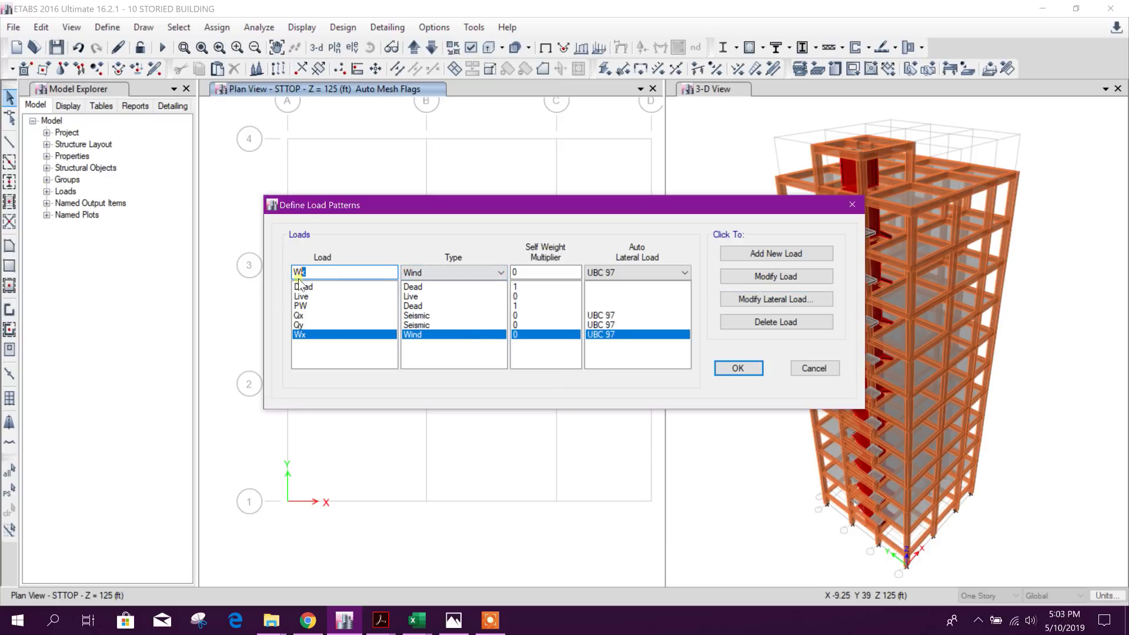
pyautogui.write('y')
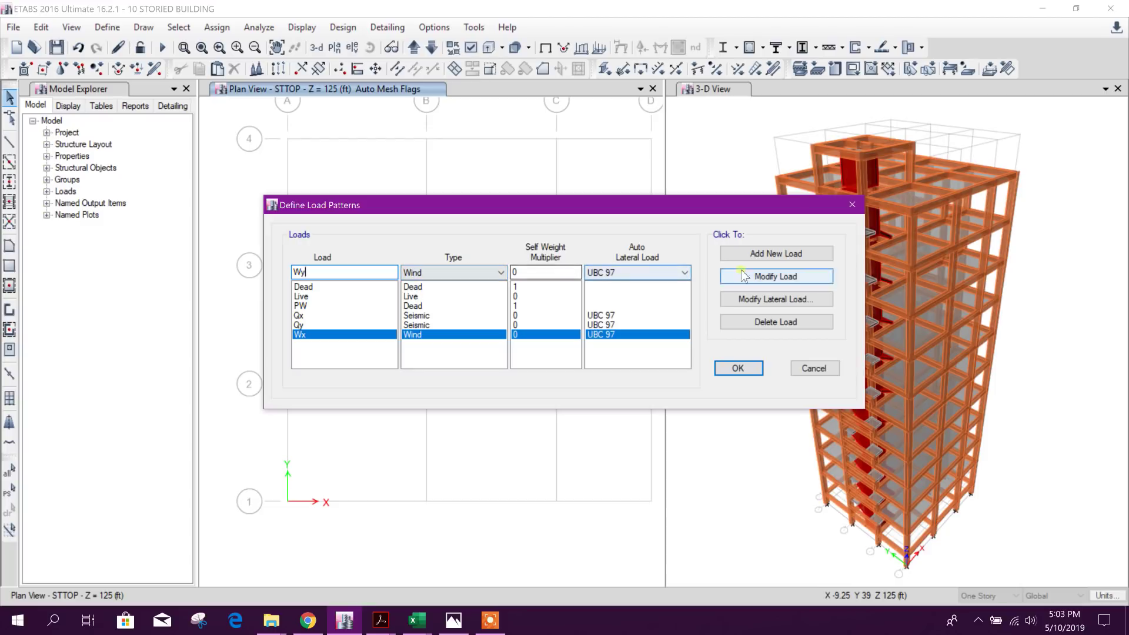
pyautogui.click(773, 257)
# Remove the 0 direction angle from Wy's wind exposure widths, keeping 90, and open its windward coefficient for editing.
pyautogui.click(769, 300)
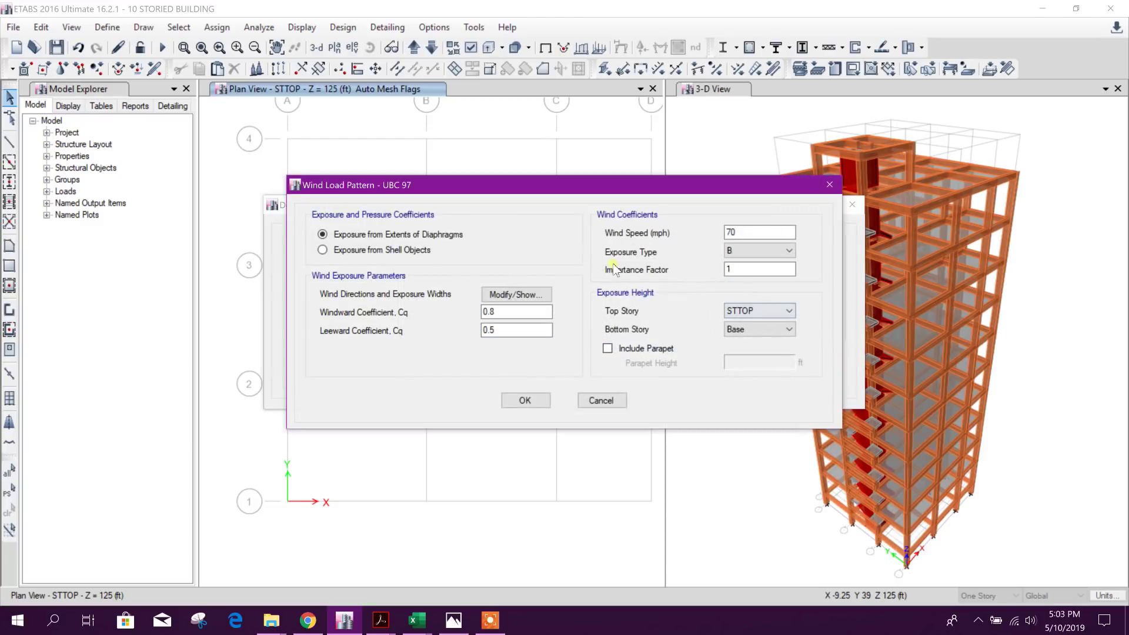
pyautogui.click(515, 295)
pyautogui.doubleClick(494, 117)
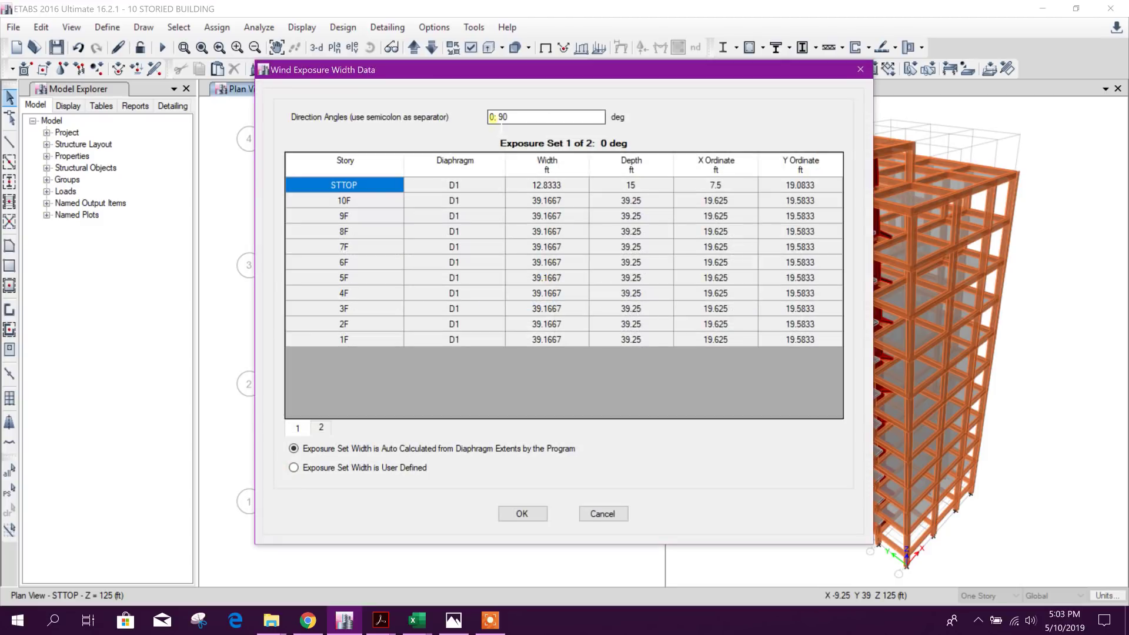
pyautogui.press('BackSpace')
pyautogui.click(522, 513)
pyautogui.doubleClick(500, 312)
# Switch to the Wind Load Calculation workbook, set the wind direction perpendicular to X, and look up Cp on the Final Result sheet.
pyautogui.click(417, 620)
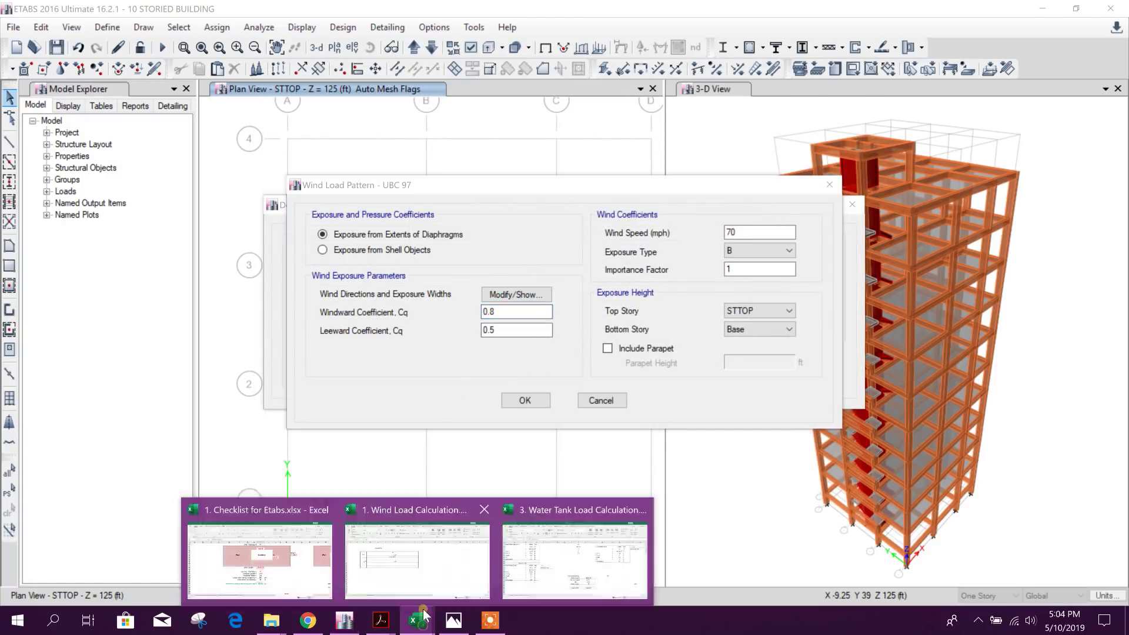
pyautogui.click(425, 560)
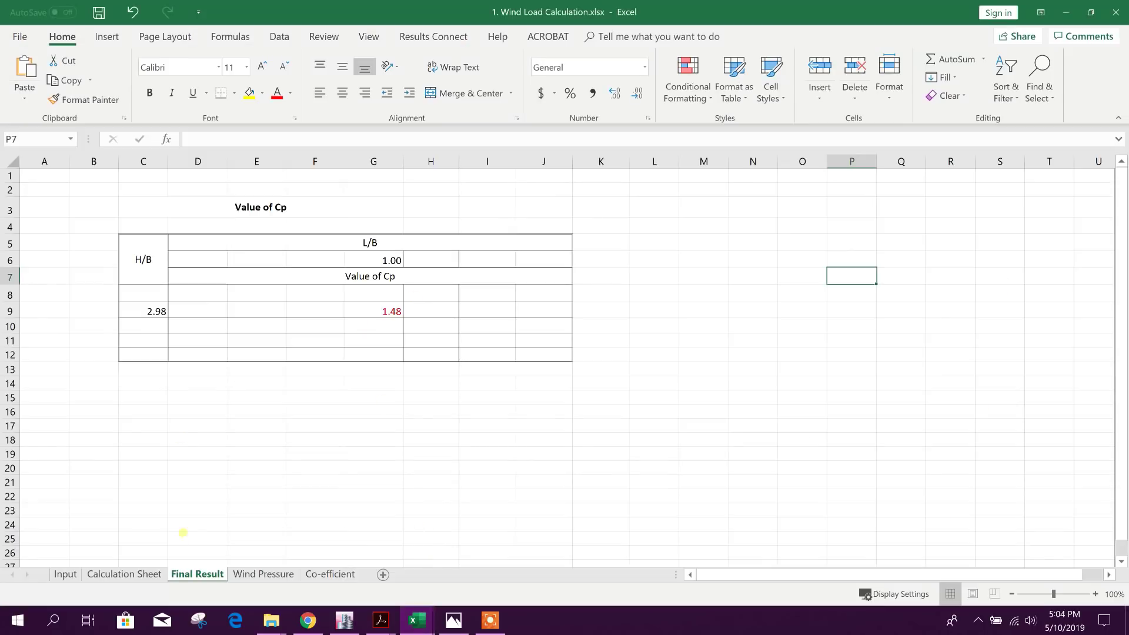
pyautogui.click(65, 574)
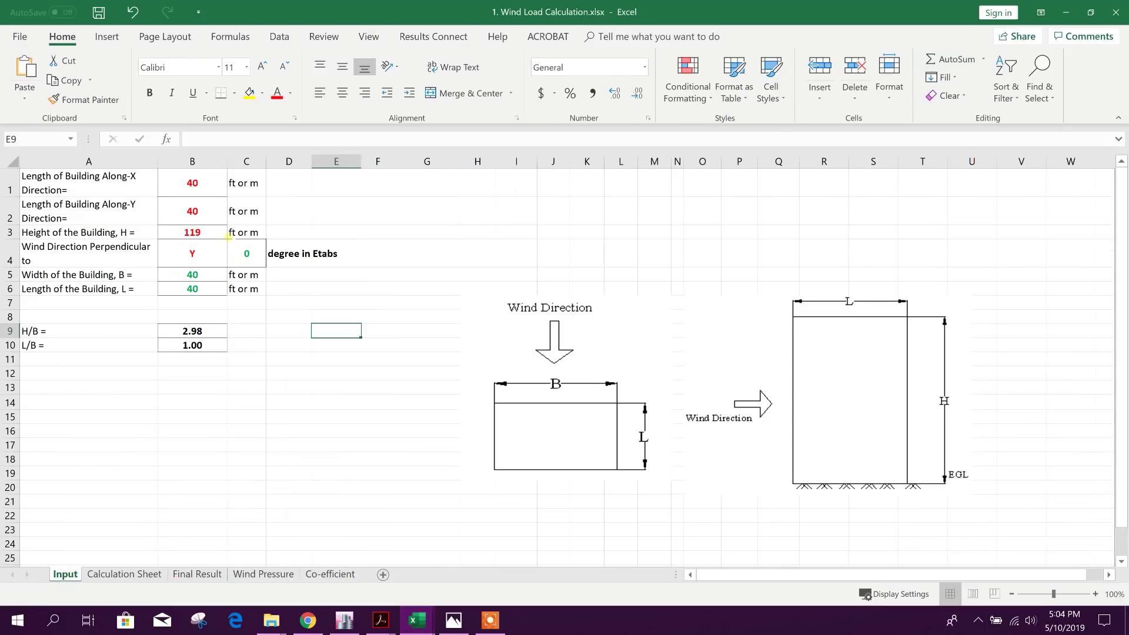
pyautogui.click(219, 244)
pyautogui.click(233, 260)
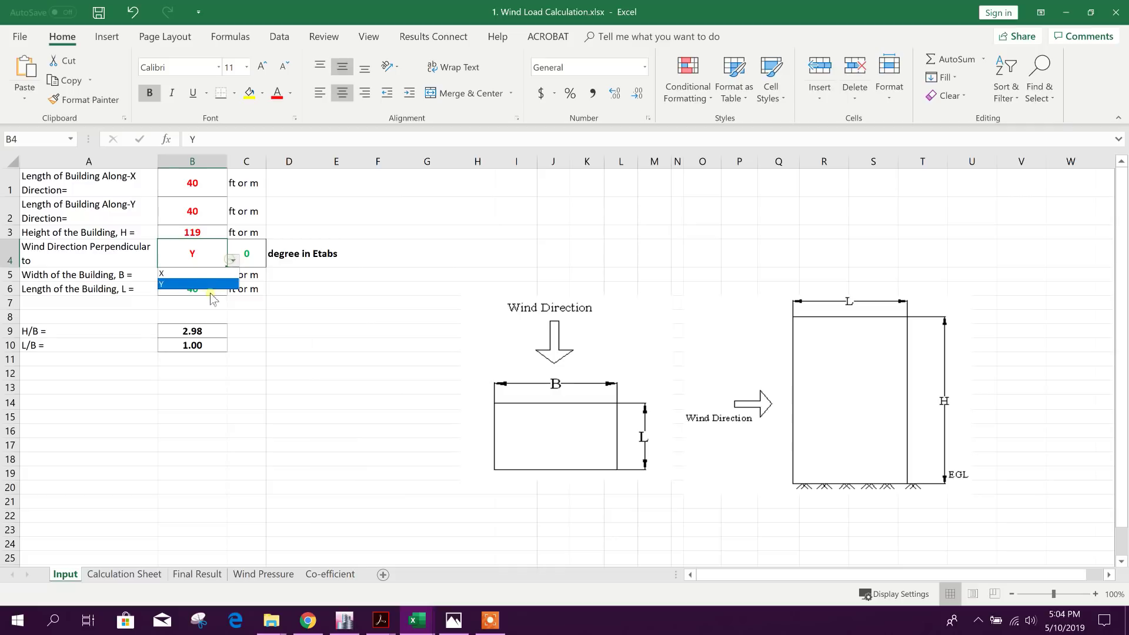
pyautogui.click(196, 274)
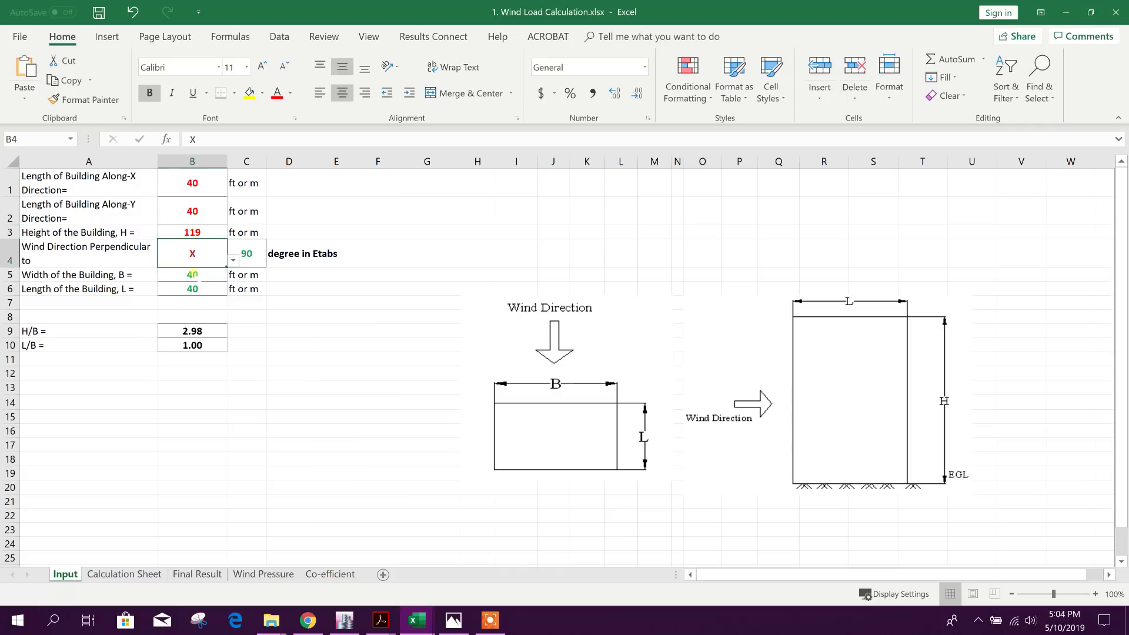
pyautogui.click(289, 387)
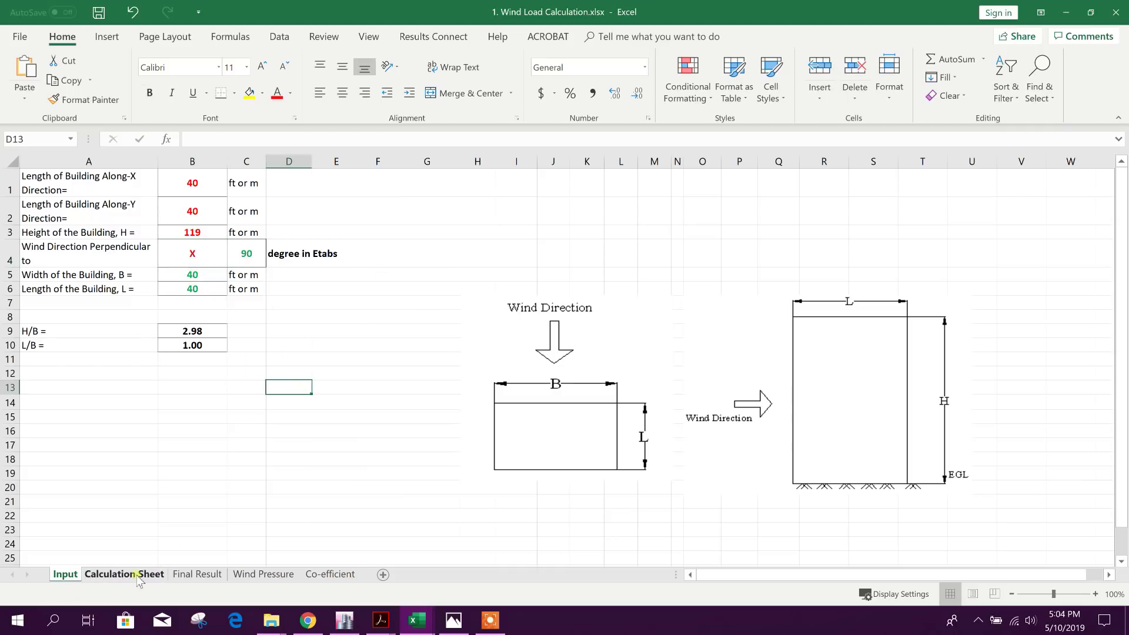
pyautogui.click(196, 574)
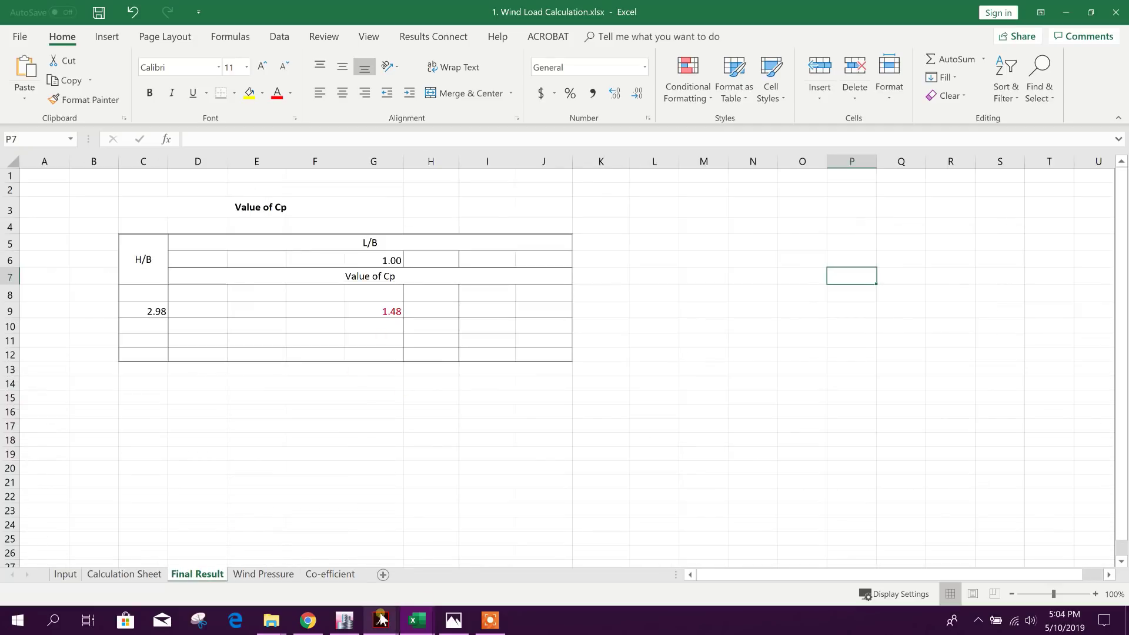
# Switch to ETABS and set Wy's windward coefficient to 1.48, leeward coefficient to 0.1 and wind speed to 131 mph.
pyautogui.click(341, 618)
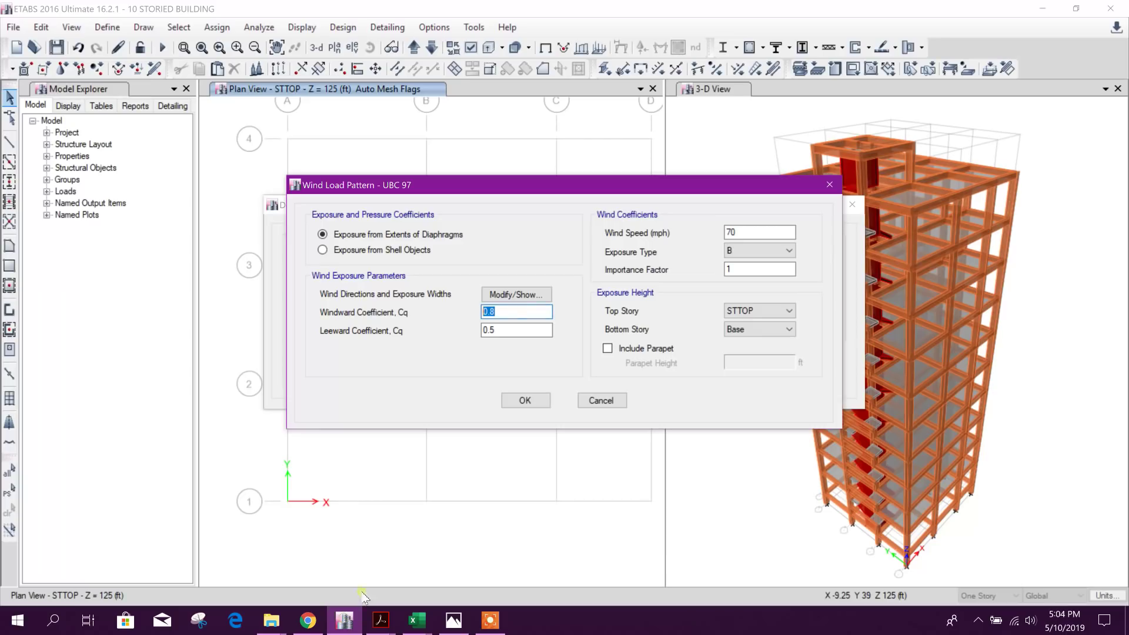
pyautogui.write('1.48')
pyautogui.press('Tab')
pyautogui.write('0.1')
pyautogui.hotkey('shift', 'Tab')
pyautogui.hotkey('shift', 'Tab')
pyautogui.hotkey('shift', 'Tab')
pyautogui.hotkey('shift', 'Tab')
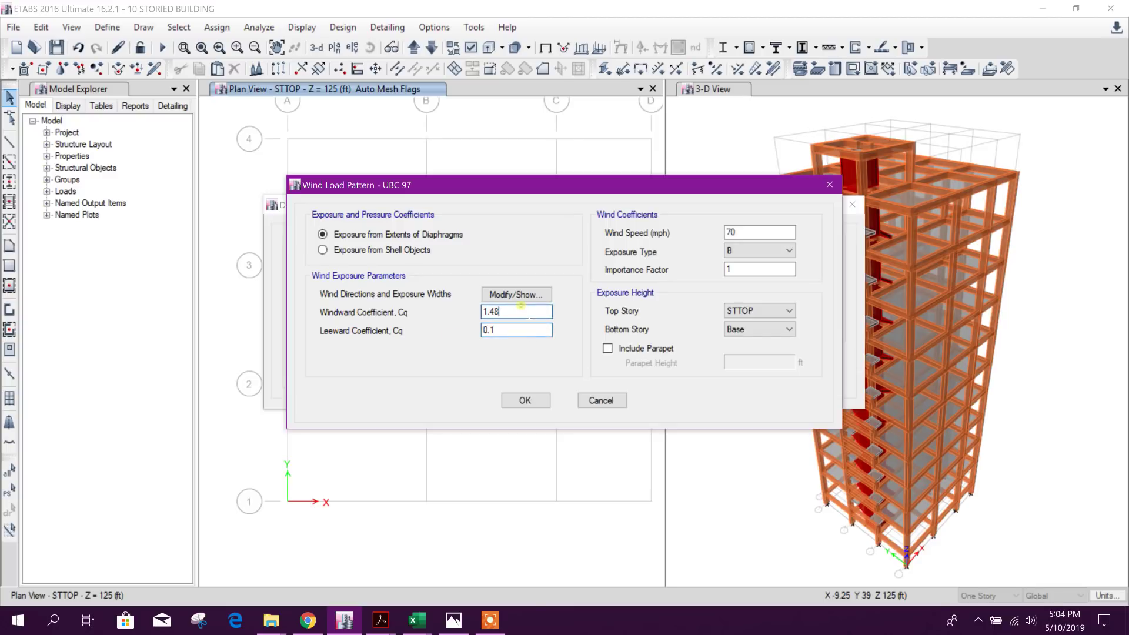
pyautogui.write('131')
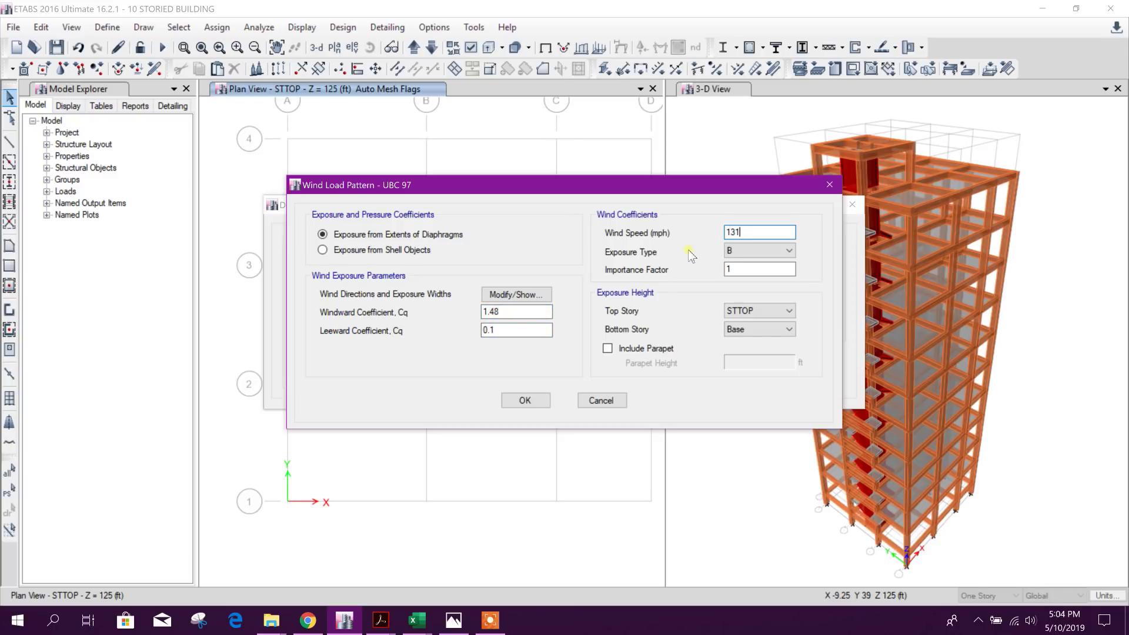
# Set the bottom story of Wy's exposure height to GB and accept the wind load parameters.
pyautogui.click(746, 250)
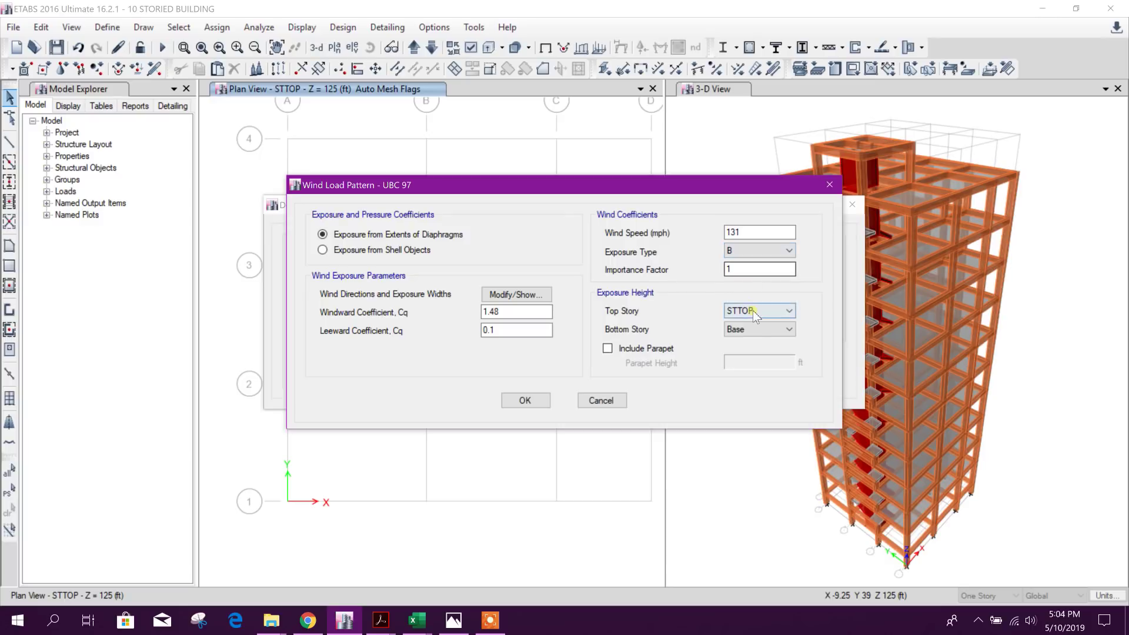
pyautogui.click(752, 329)
pyautogui.click(738, 448)
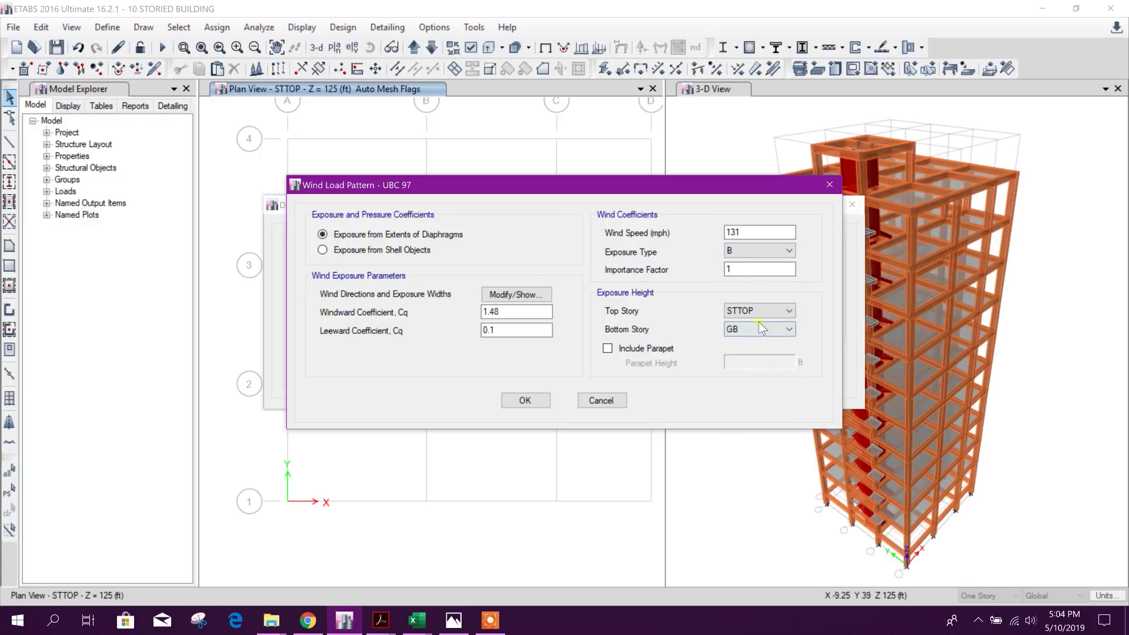
pyautogui.click(532, 401)
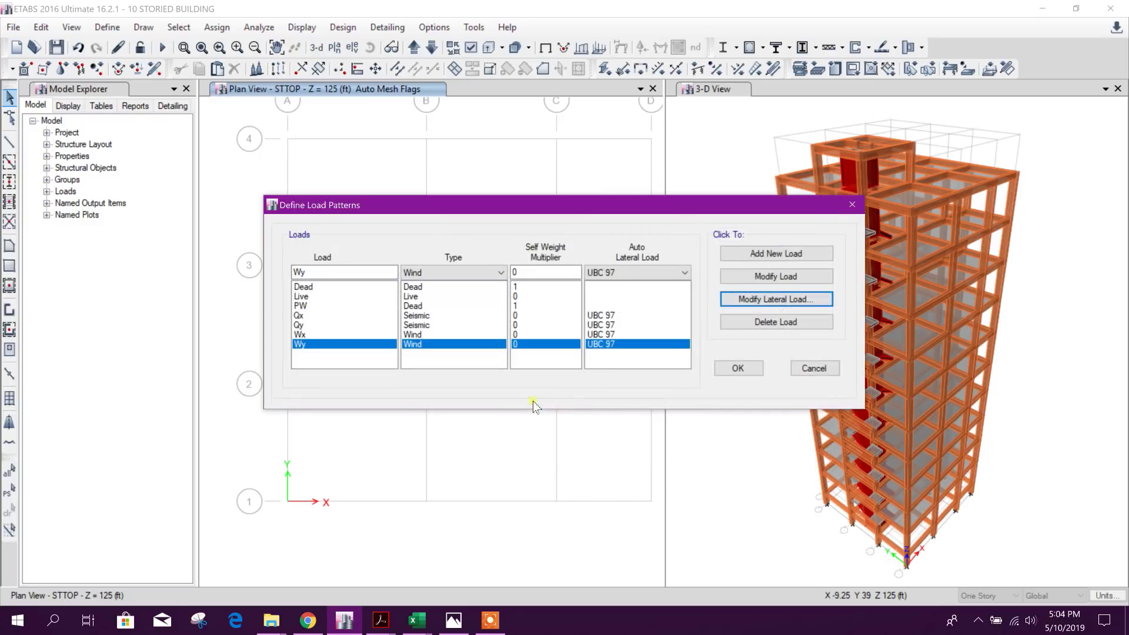
# Reopen the lateral load of pattern Wx and check the direction angle in its wind exposure width data.
pyautogui.click(394, 334)
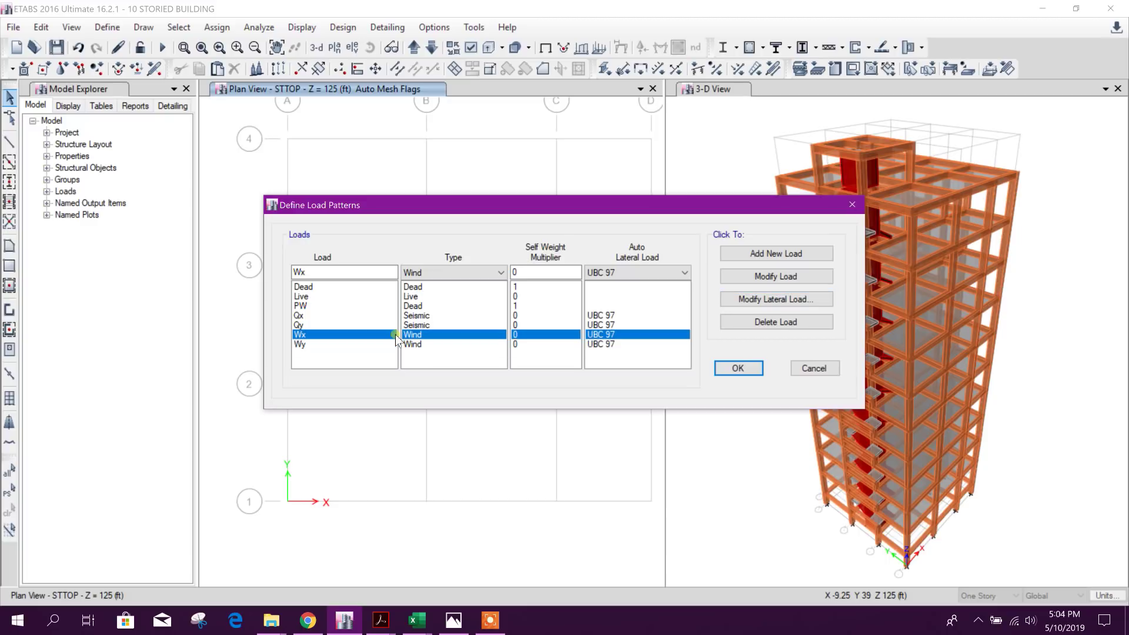
pyautogui.click(732, 299)
pyautogui.click(531, 295)
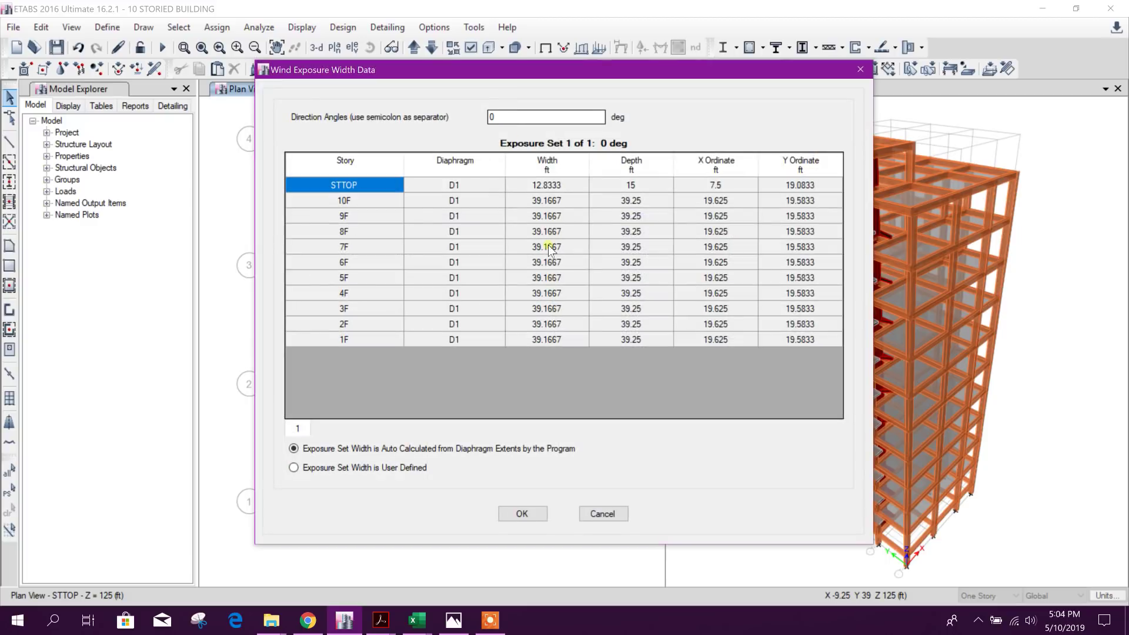
pyautogui.click(523, 514)
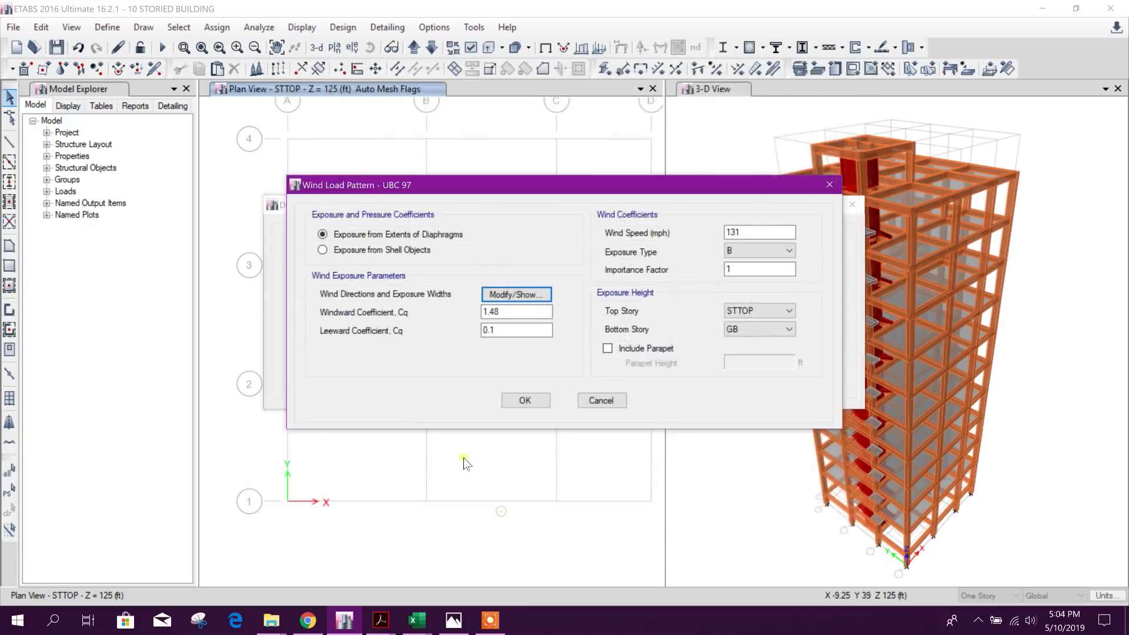
# Check the direction angle in the wind exposure width data of pattern Wy and accept the load pattern definitions.
pyautogui.click(539, 400)
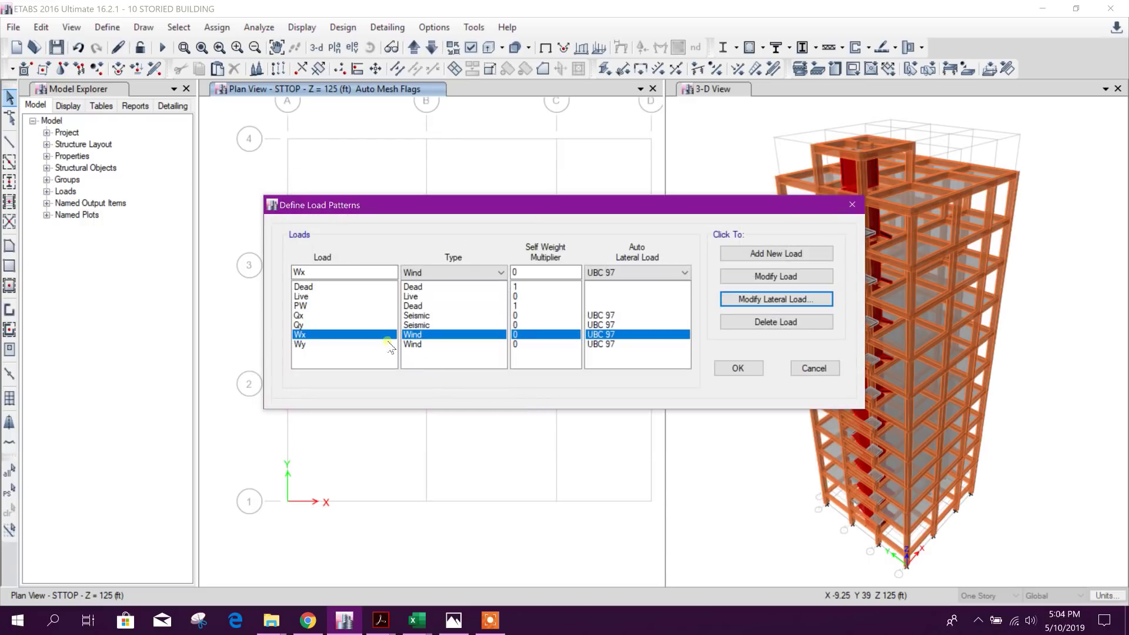
pyautogui.click(742, 300)
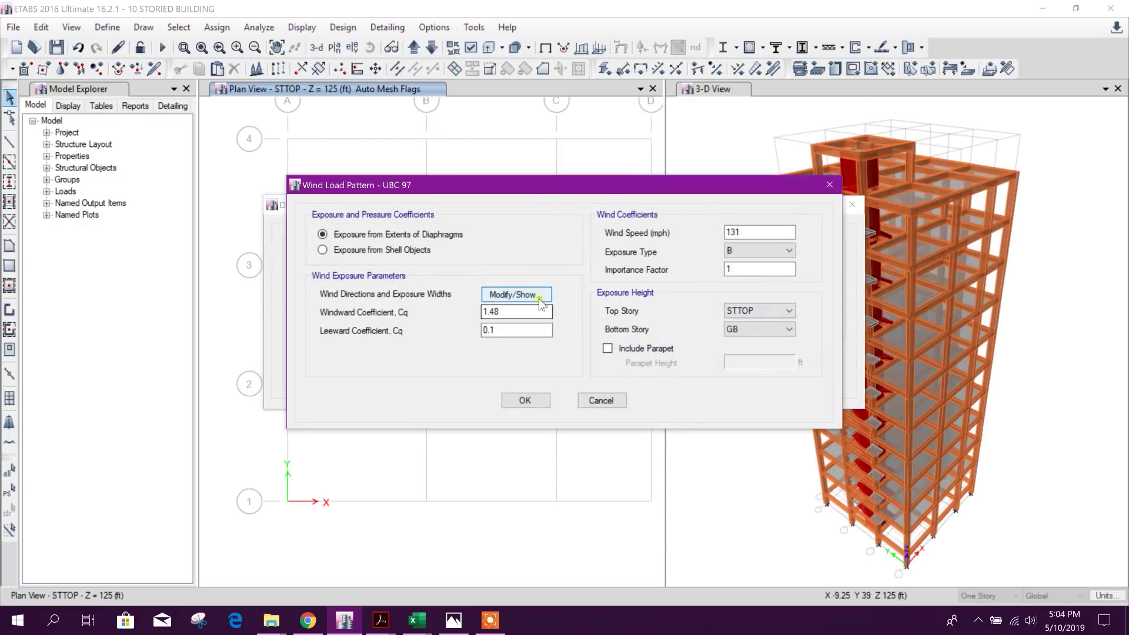
pyautogui.click(532, 294)
pyautogui.click(528, 510)
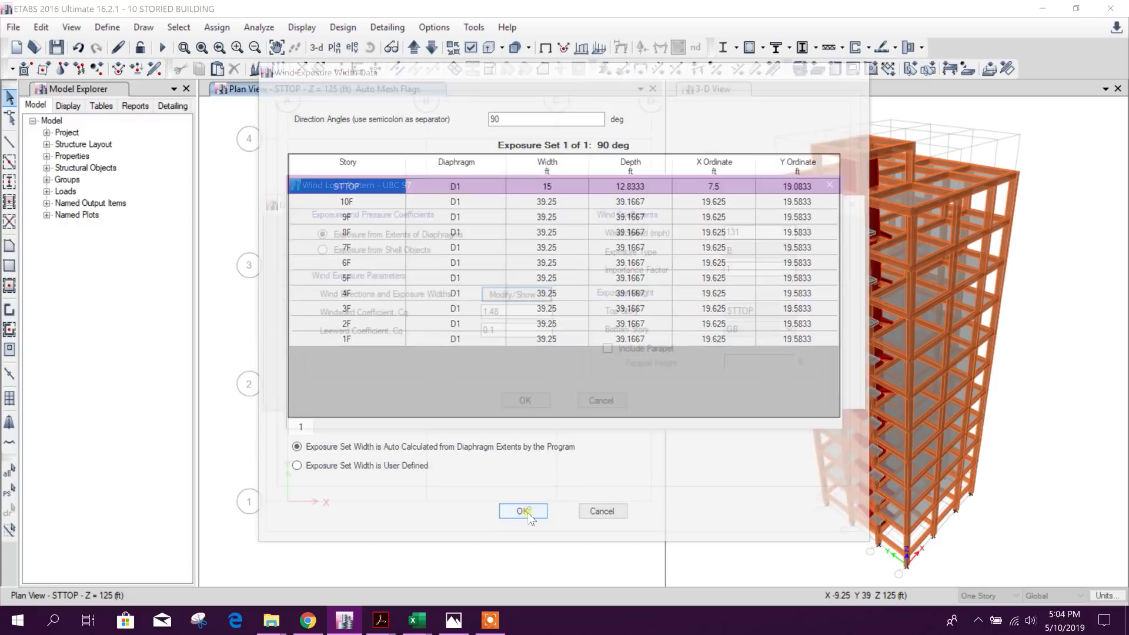
pyautogui.click(523, 402)
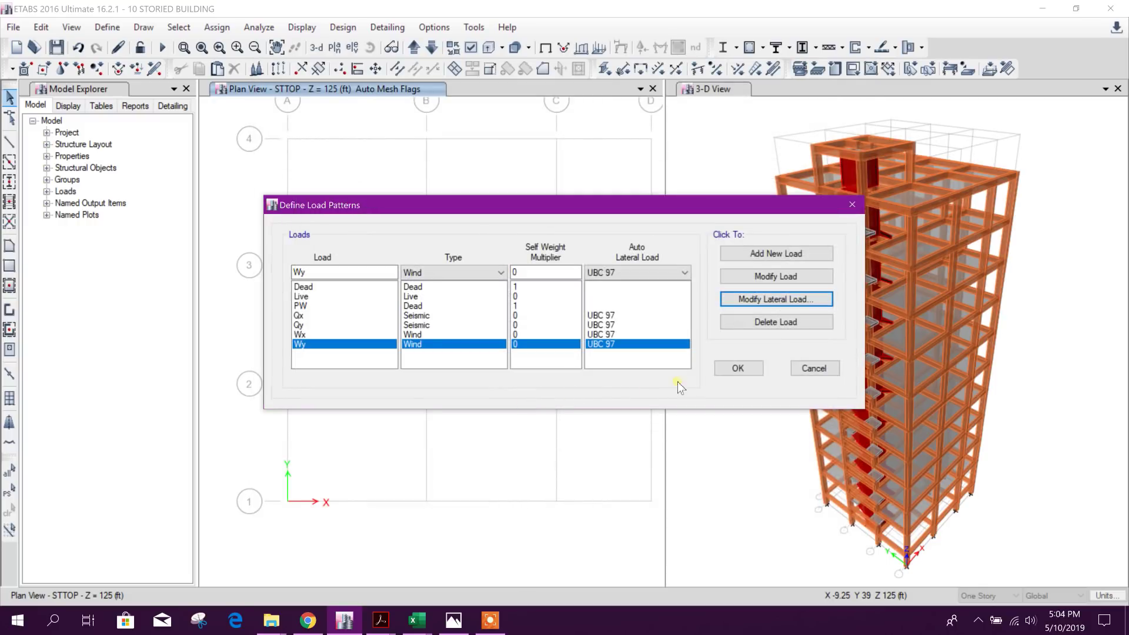
pyautogui.click(731, 369)
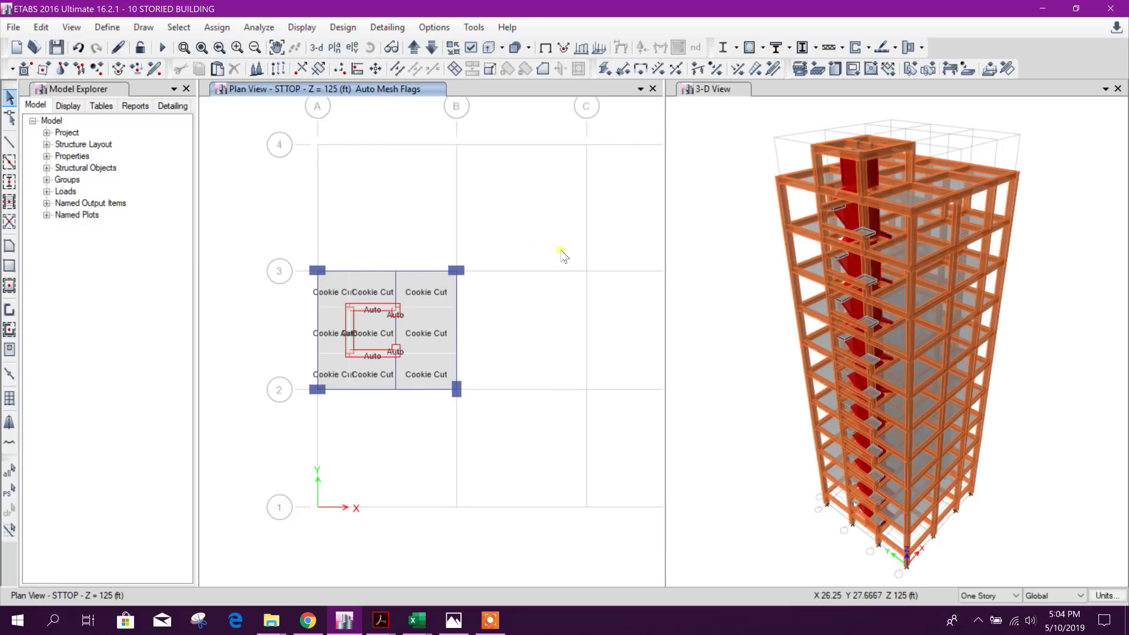
# Set mass source MsSrc1 to use specified load patterns only, excluding element self mass and additional mass.
pyautogui.click(101, 29)
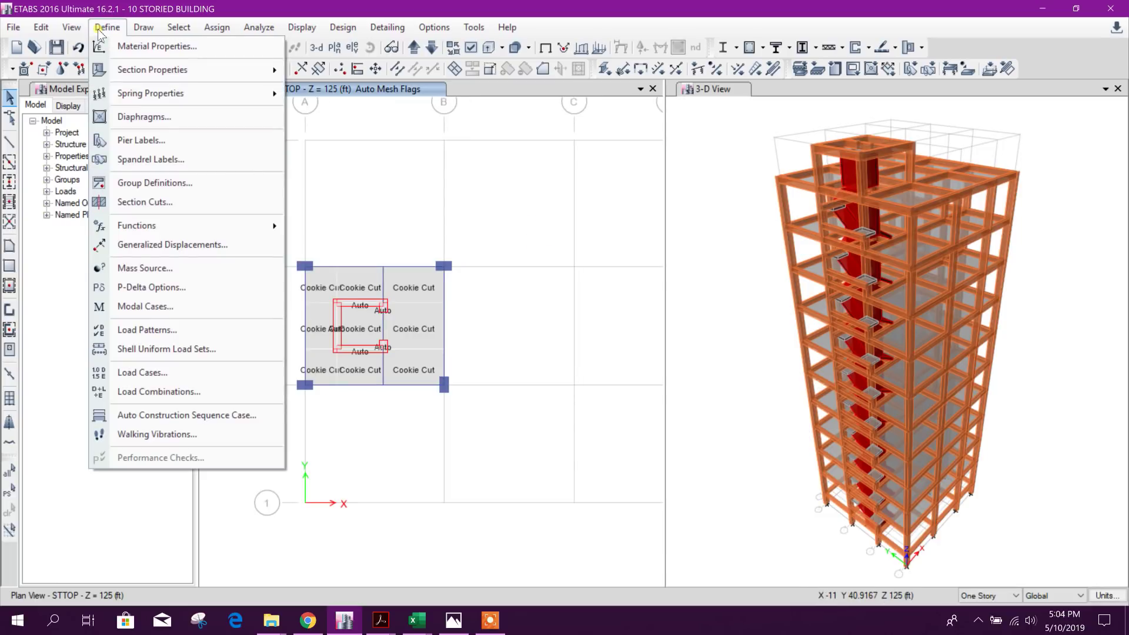
pyautogui.click(211, 271)
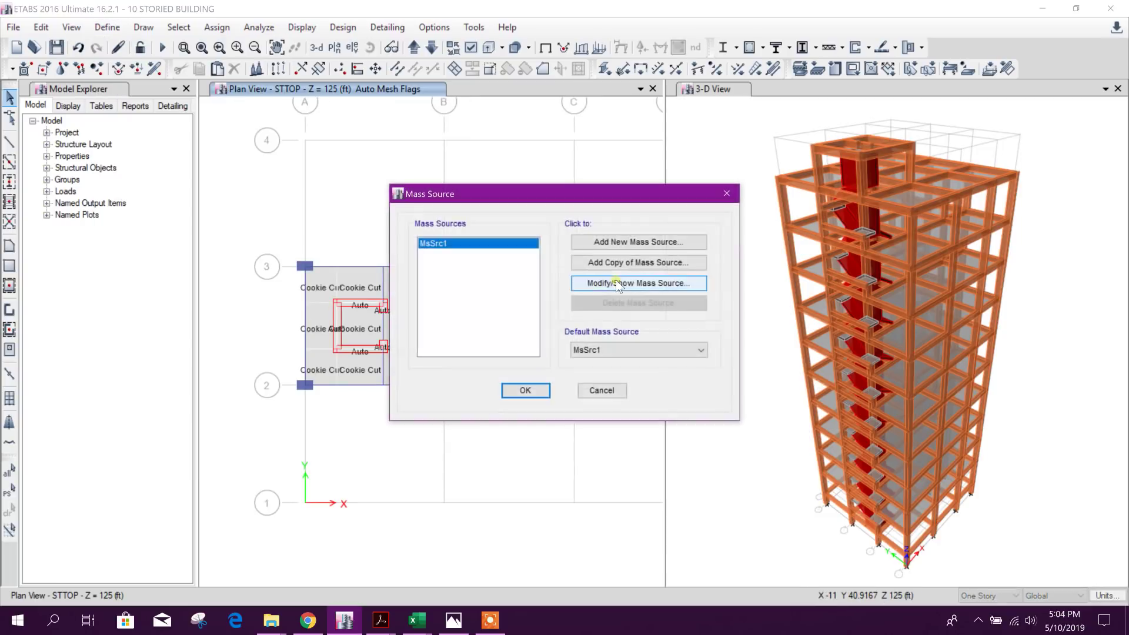
pyautogui.click(608, 284)
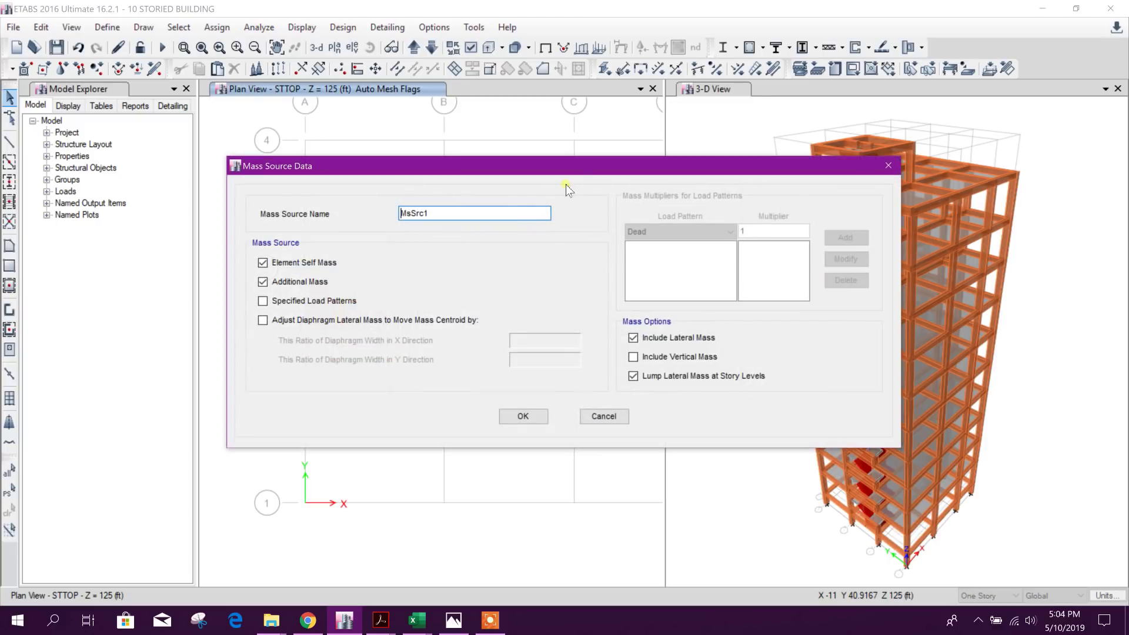
pyautogui.moveTo(574, 165); pyautogui.dragTo(651, 122)
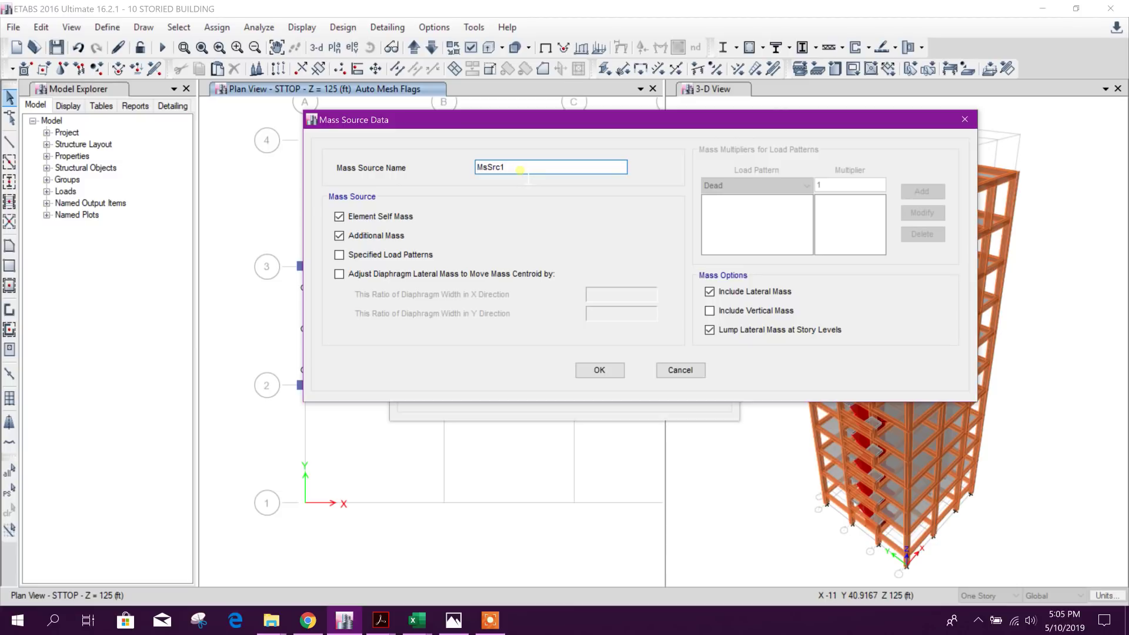
pyautogui.click(375, 219)
pyautogui.click(382, 235)
pyautogui.click(391, 255)
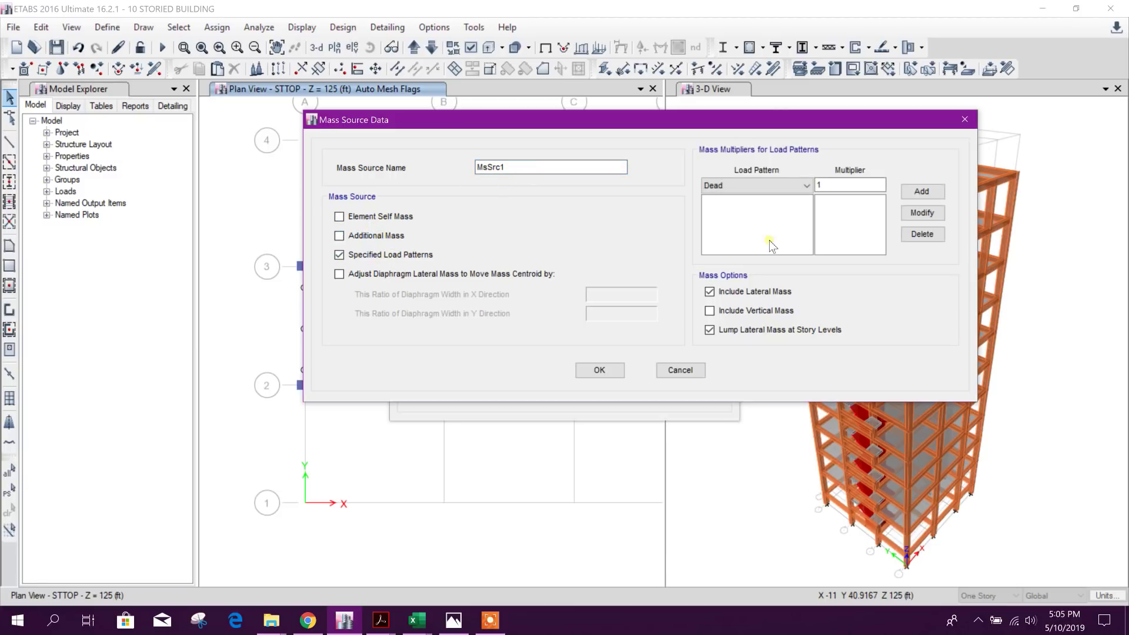
# Add the Dead and PW load patterns to the mass source, each with a multiplier of 1.
pyautogui.click(920, 193)
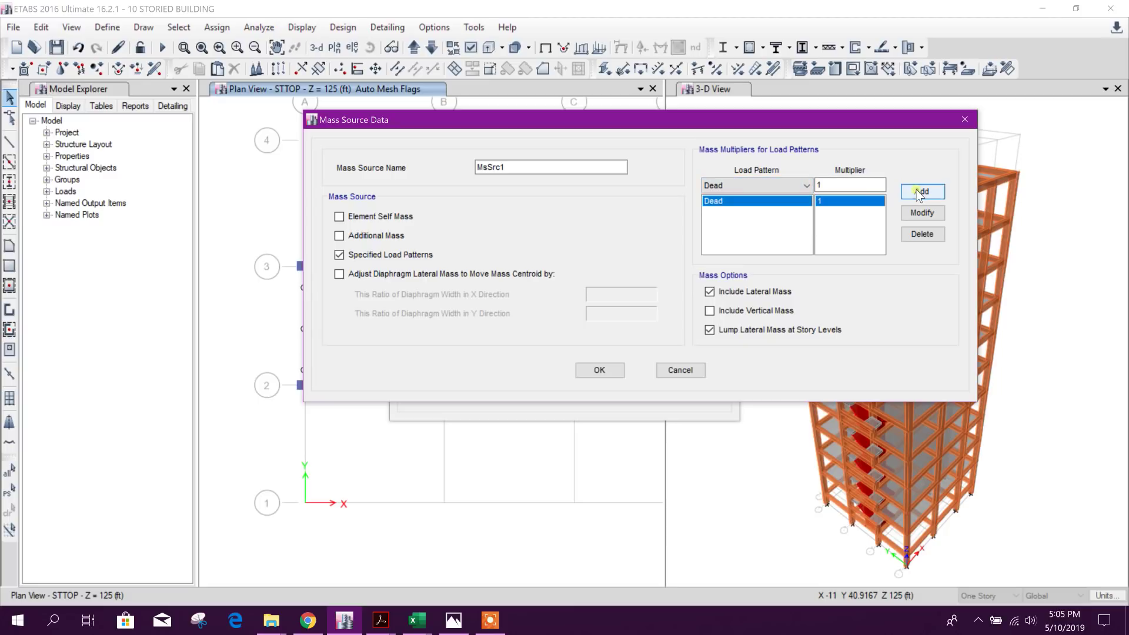
pyautogui.click(794, 187)
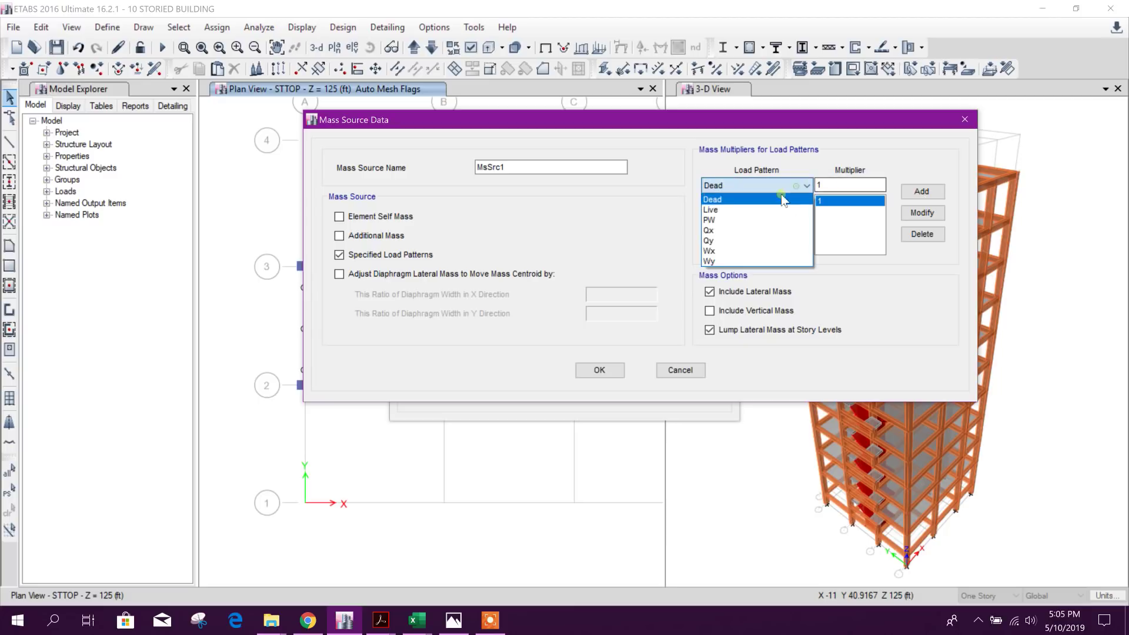
pyautogui.click(758, 221)
pyautogui.click(922, 191)
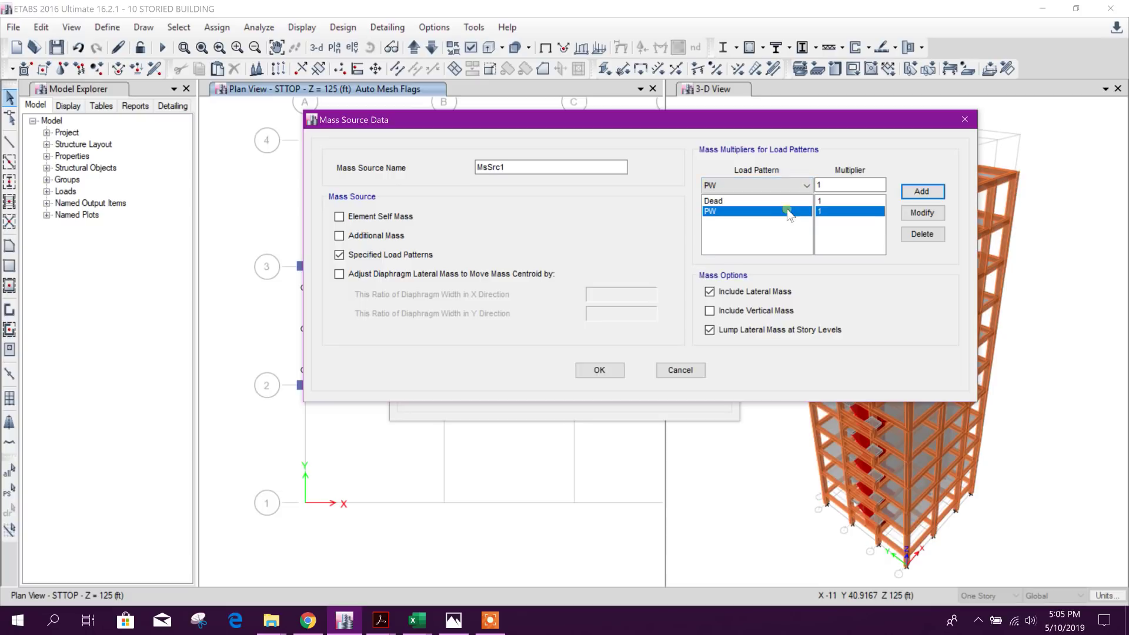
# Add the Live load pattern to the mass source with a multiplier of 0.25 and accept the mass source definition.
pyautogui.click(780, 186)
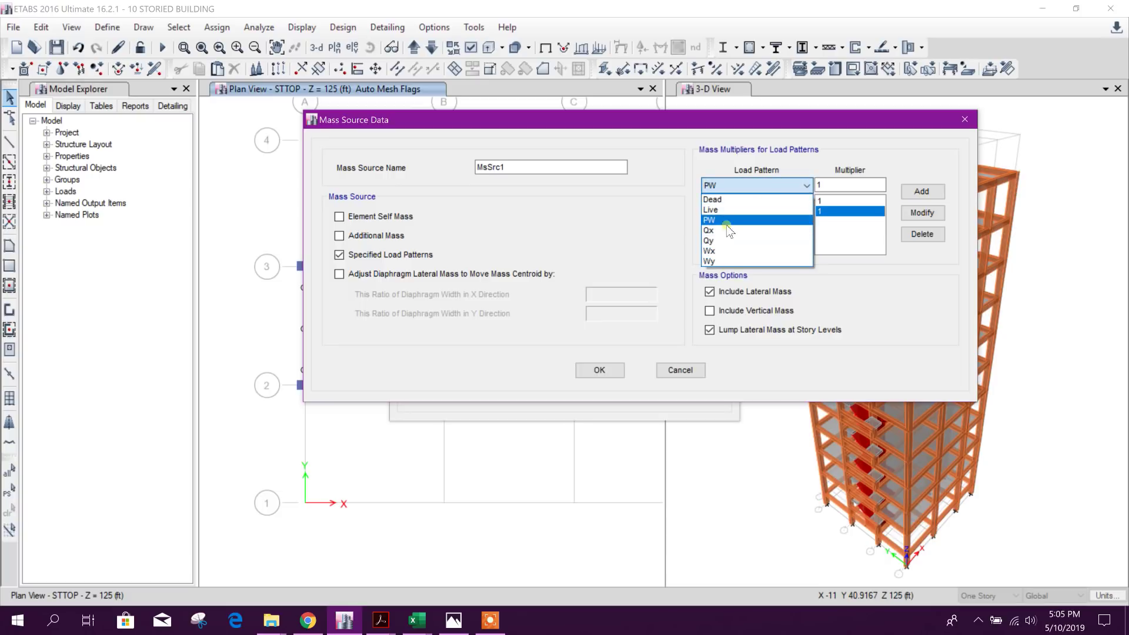
pyautogui.click(738, 210)
pyautogui.press('Tab')
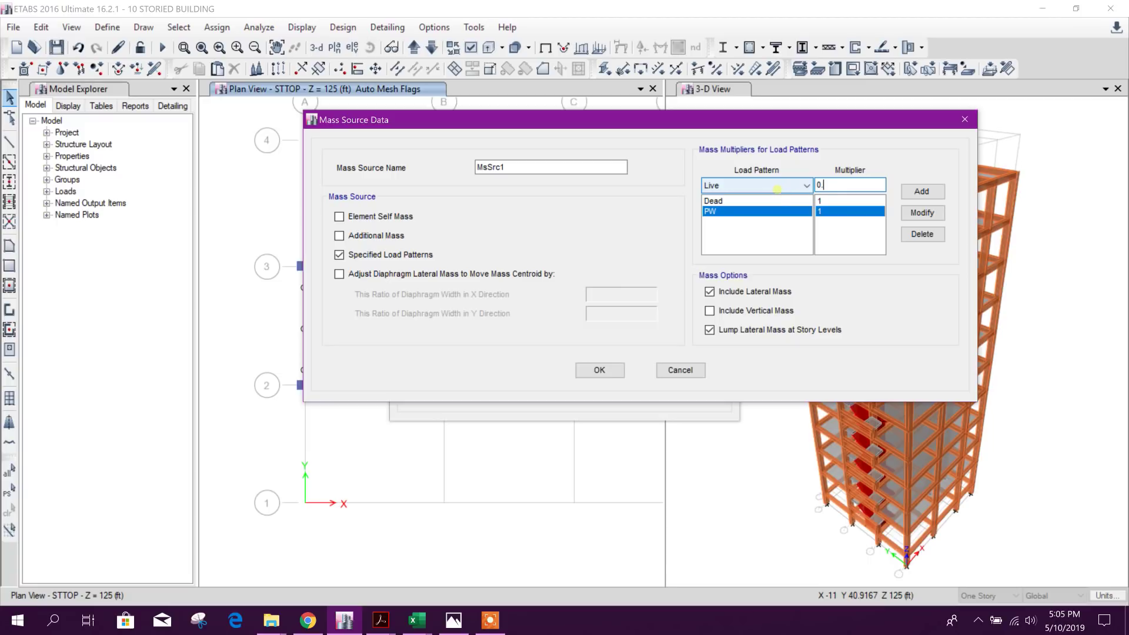
pyautogui.write('0.25')
pyautogui.click(921, 191)
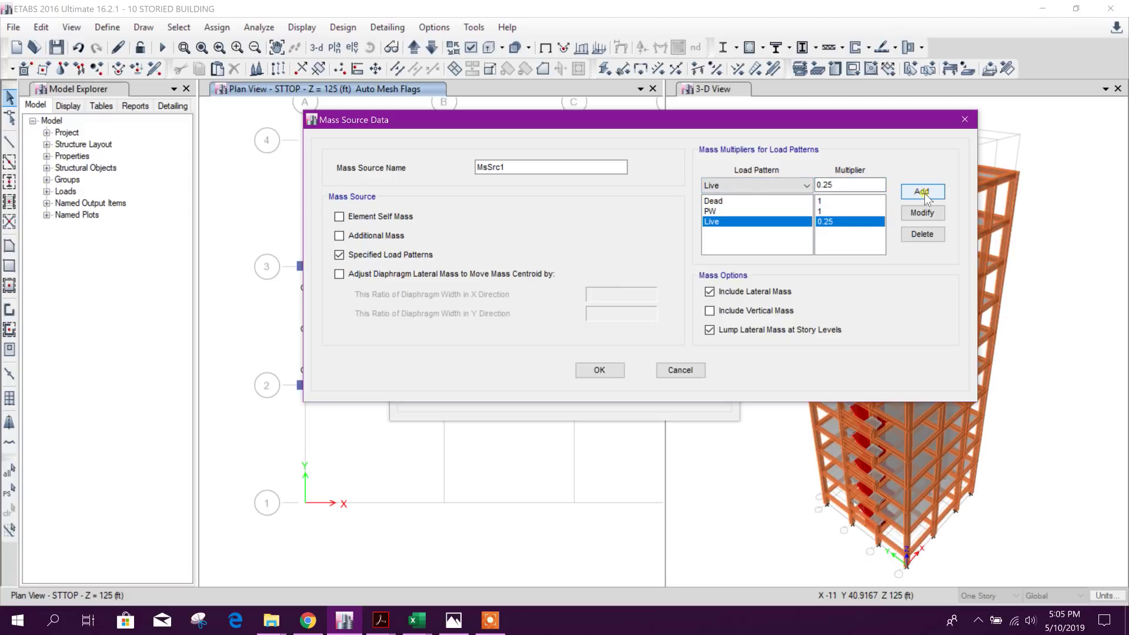
pyautogui.click(762, 331)
pyautogui.click(606, 370)
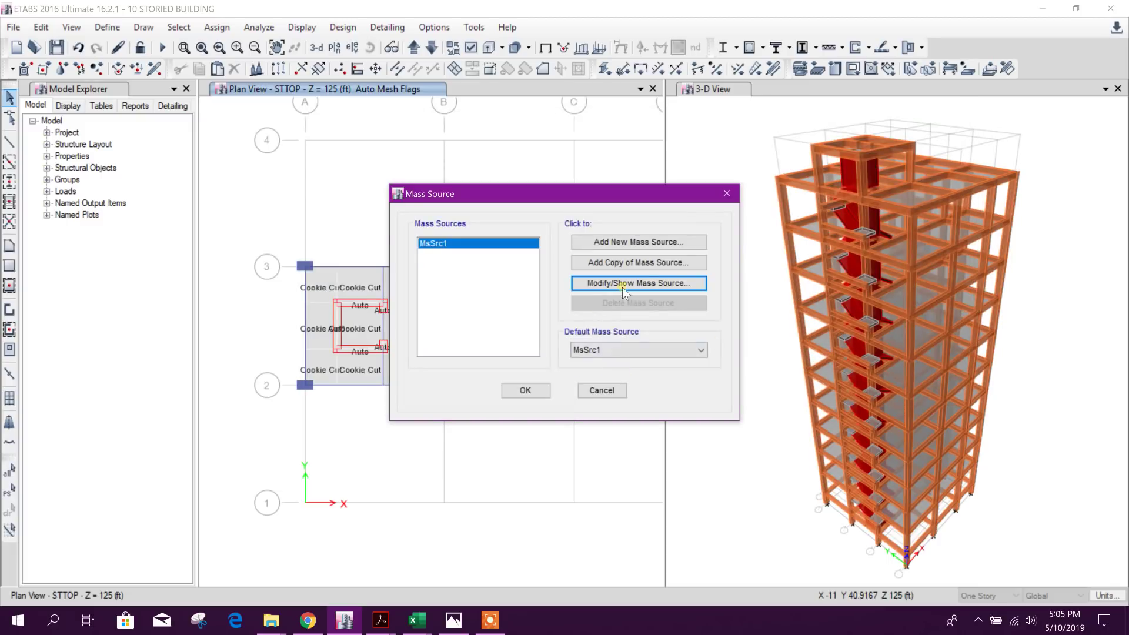
pyautogui.click(526, 391)
# Add a copy of load case Qx named Qx- with a scale factor of -1.
pyautogui.moveTo(529, 396); pyautogui.dragTo(501, 325, button='middle')
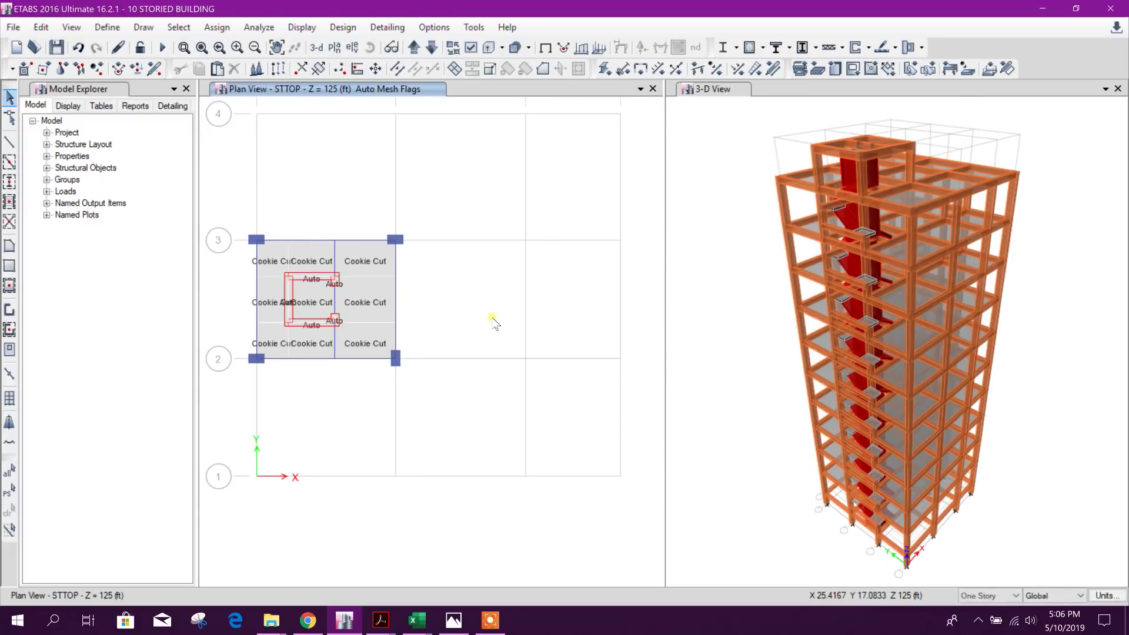
pyautogui.click(107, 27)
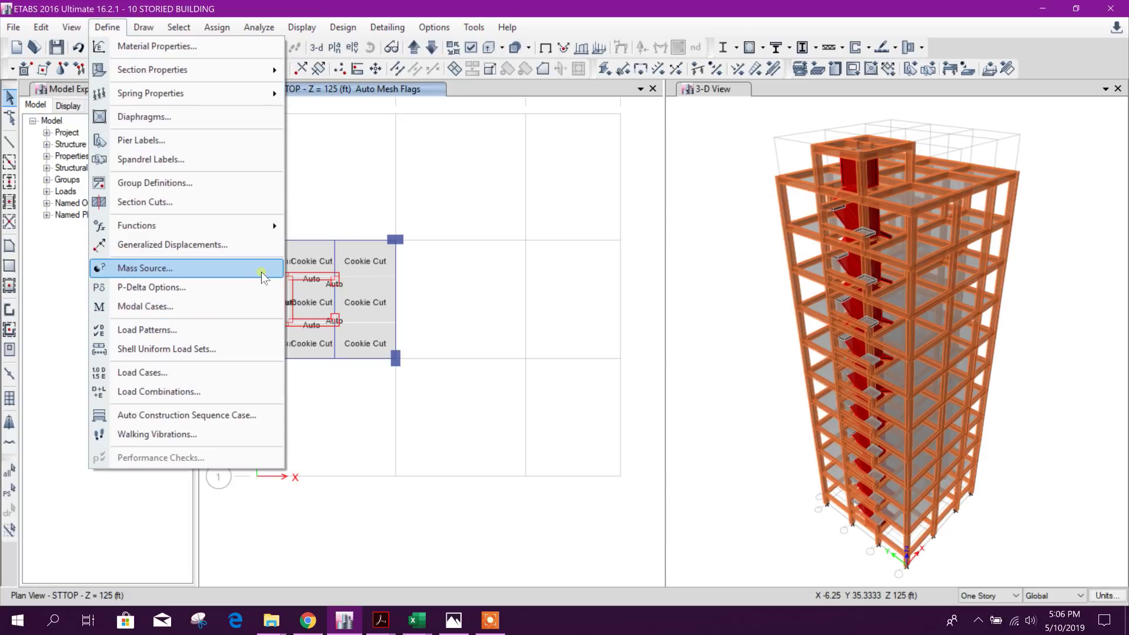
pyautogui.click(182, 375)
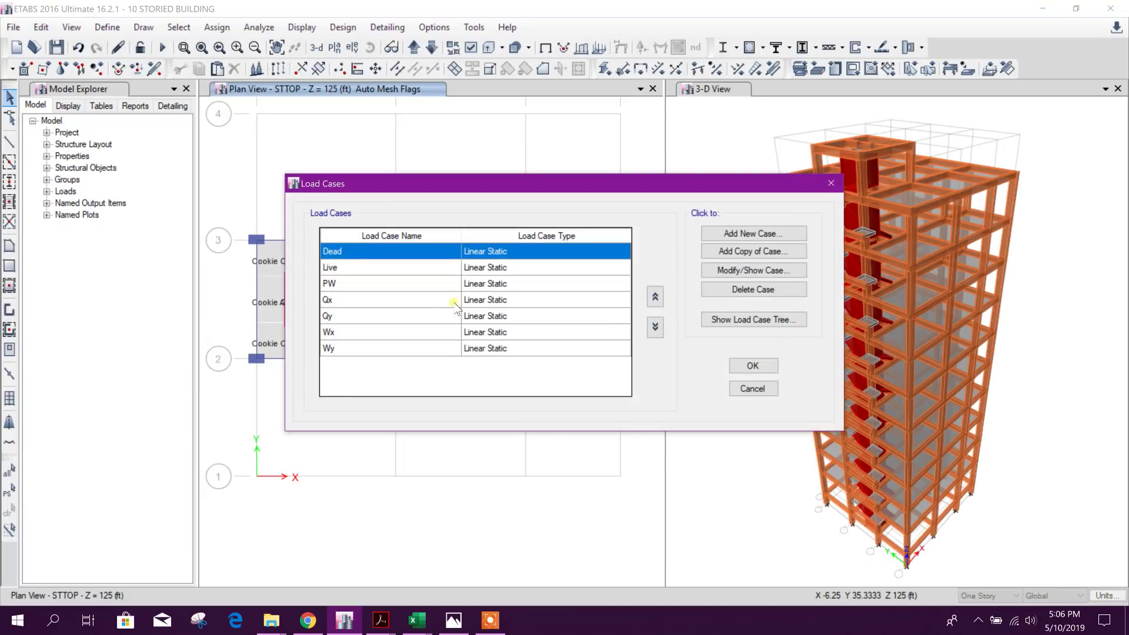
pyautogui.click(394, 300)
pyautogui.click(409, 316)
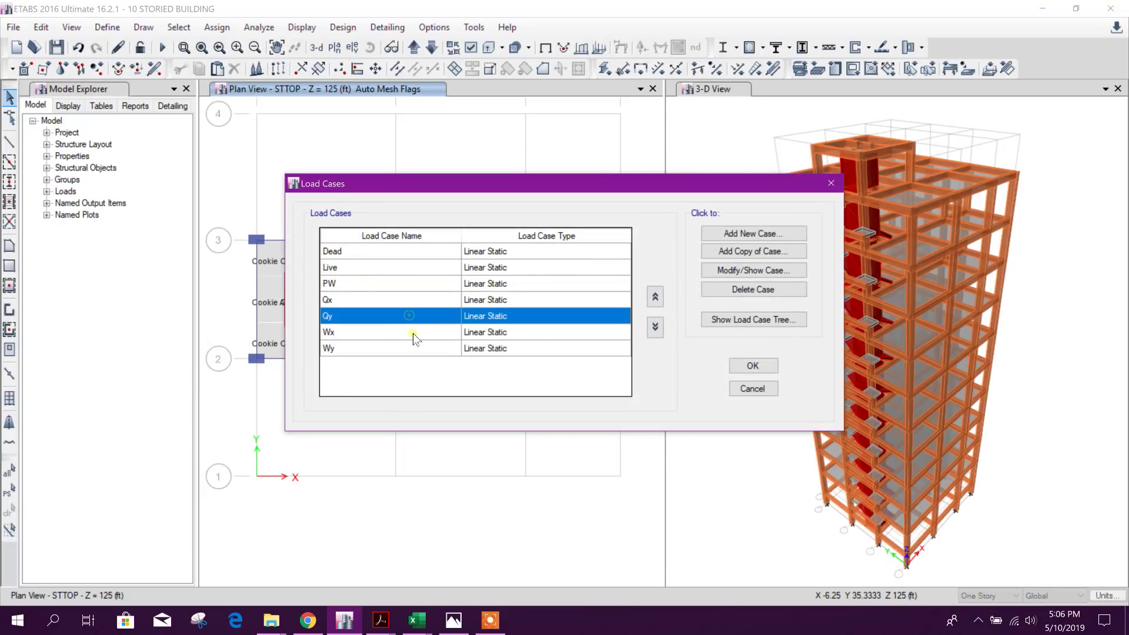
pyautogui.click(413, 333)
pyautogui.click(447, 301)
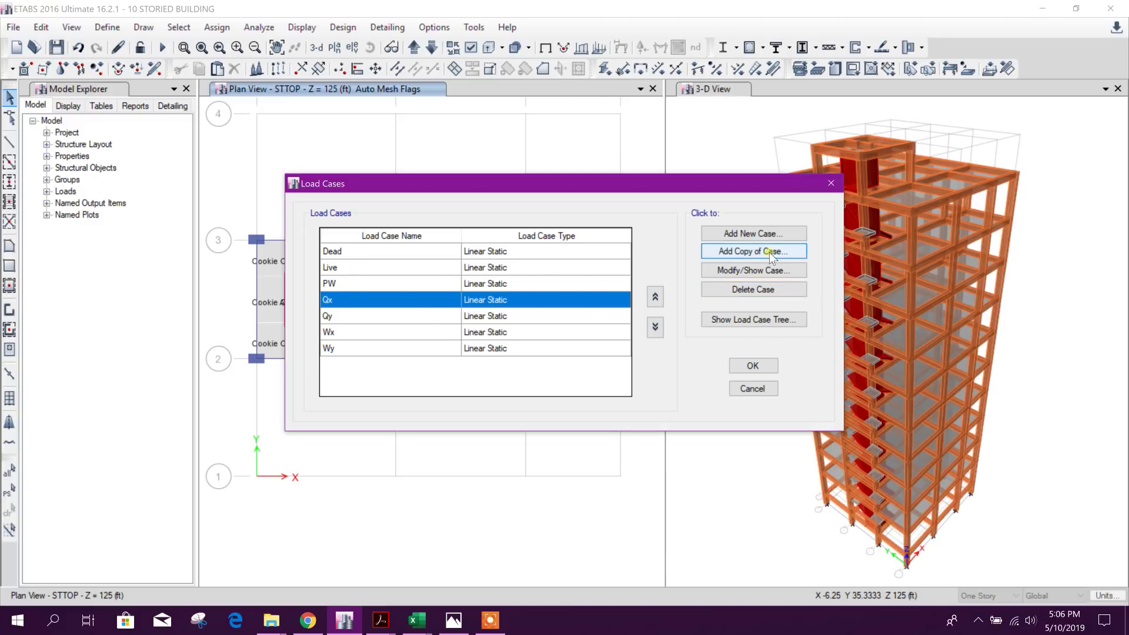
pyautogui.click(770, 252)
pyautogui.click(555, 101)
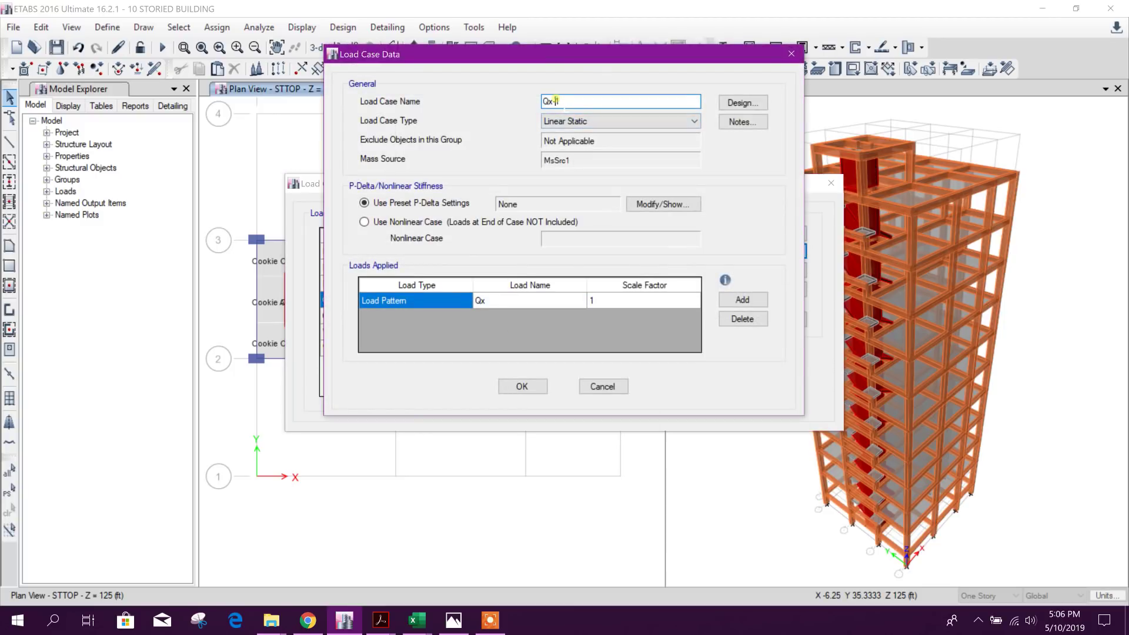
pyautogui.click(644, 301)
pyautogui.click(644, 301)
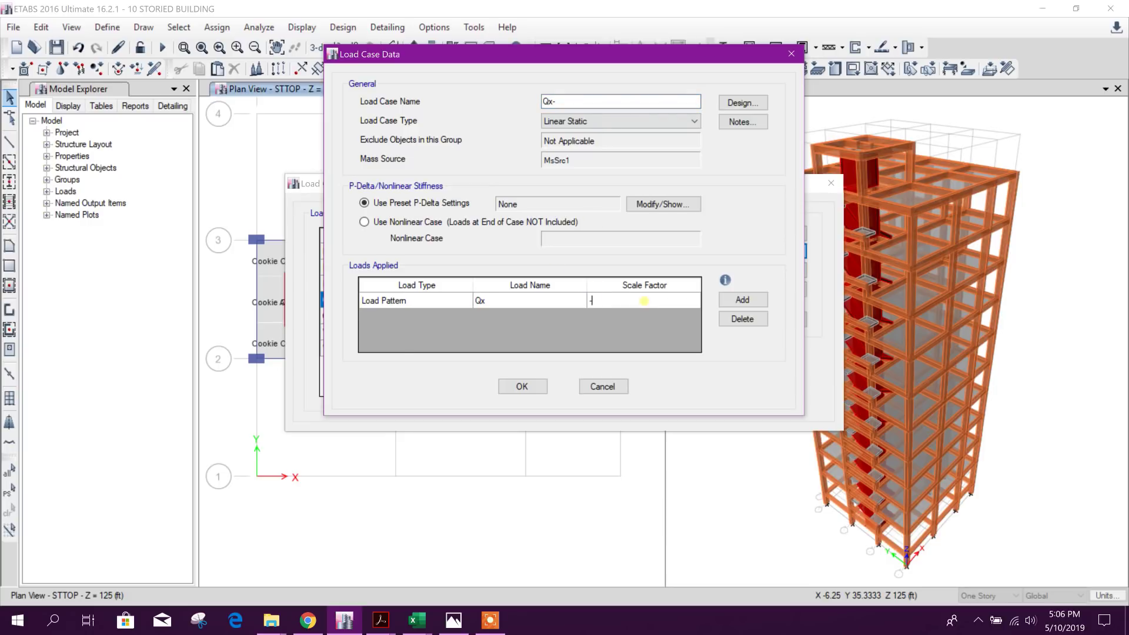
pyautogui.click(531, 394)
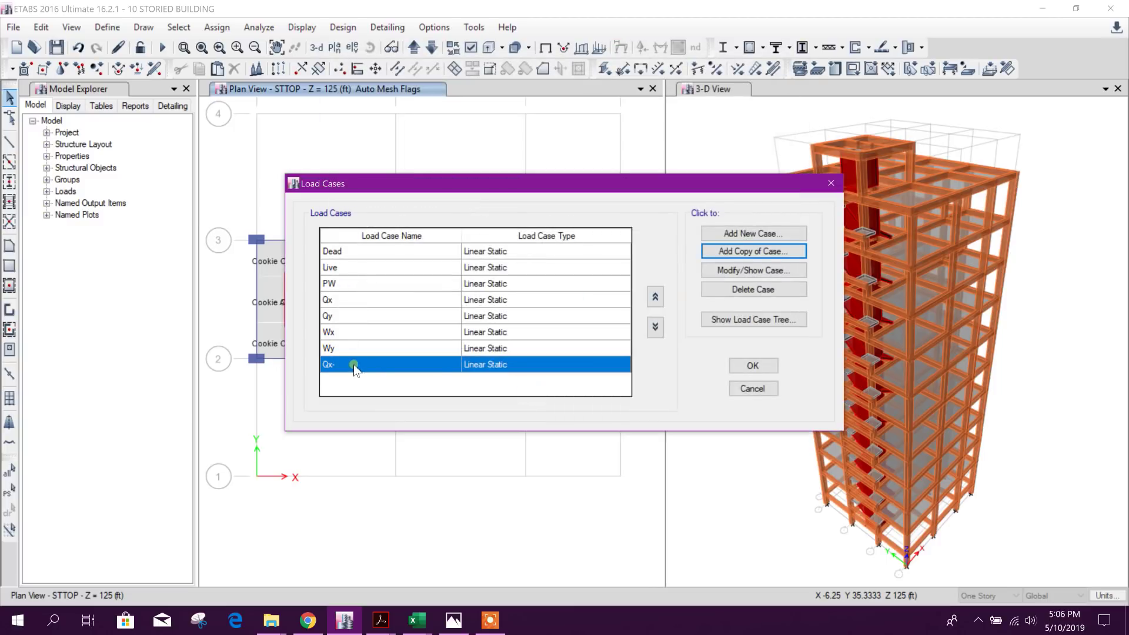
# Add a copy of load case Qy named Qy- with a scale factor of -1.
pyautogui.click(397, 304)
pyautogui.click(394, 315)
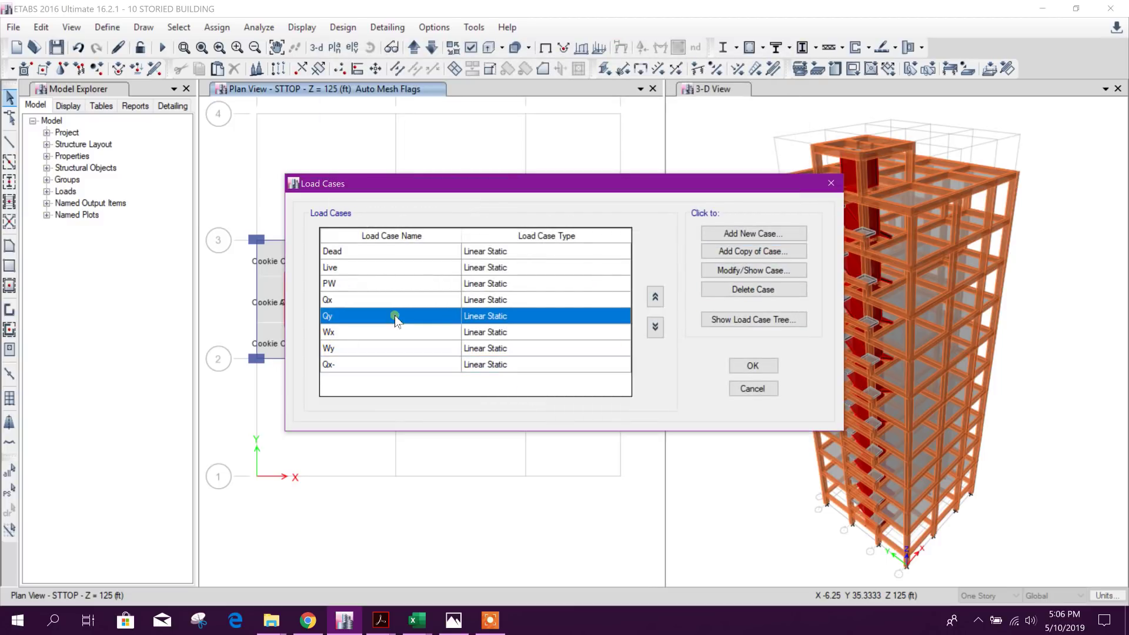
pyautogui.click(773, 250)
pyautogui.click(589, 103)
pyautogui.press('BackSpace')
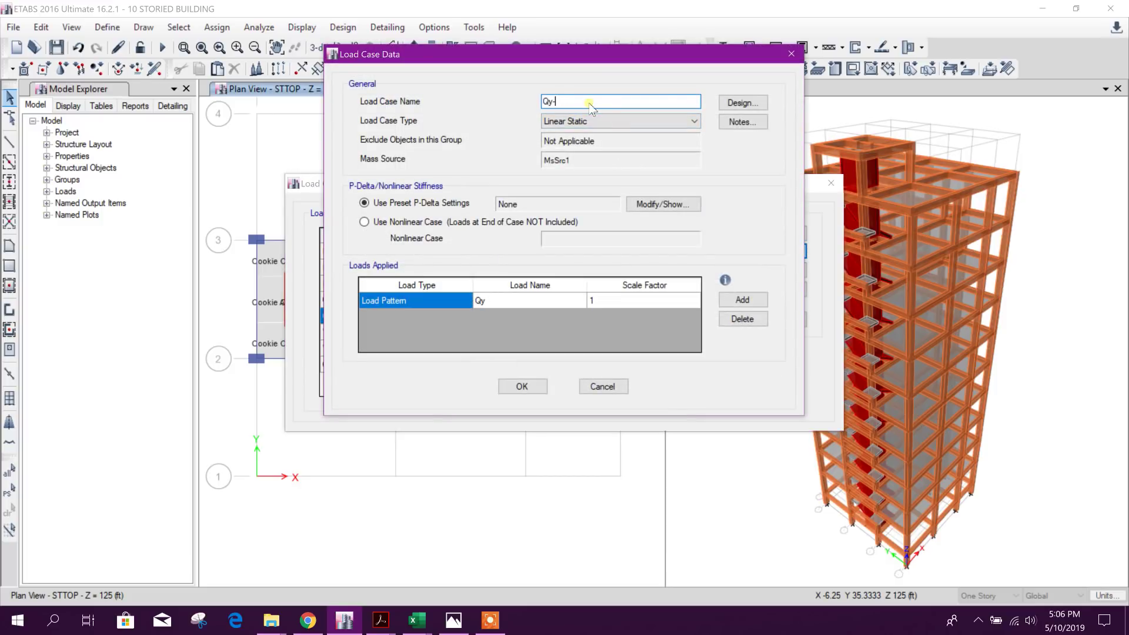
pyautogui.click(615, 299)
pyautogui.click(615, 299)
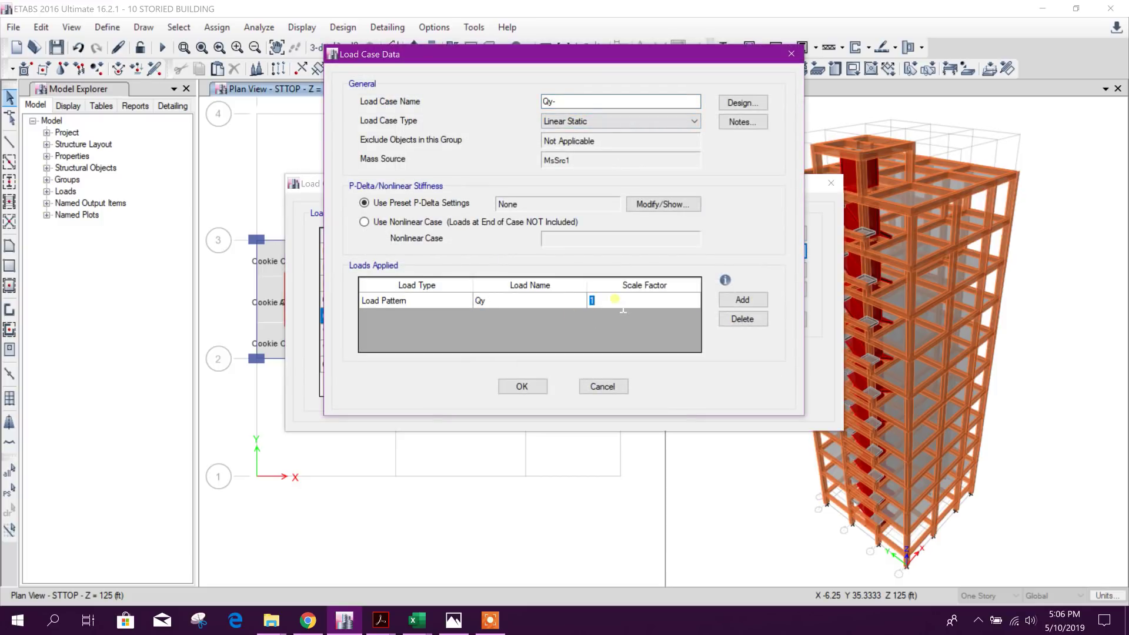
pyautogui.click(519, 384)
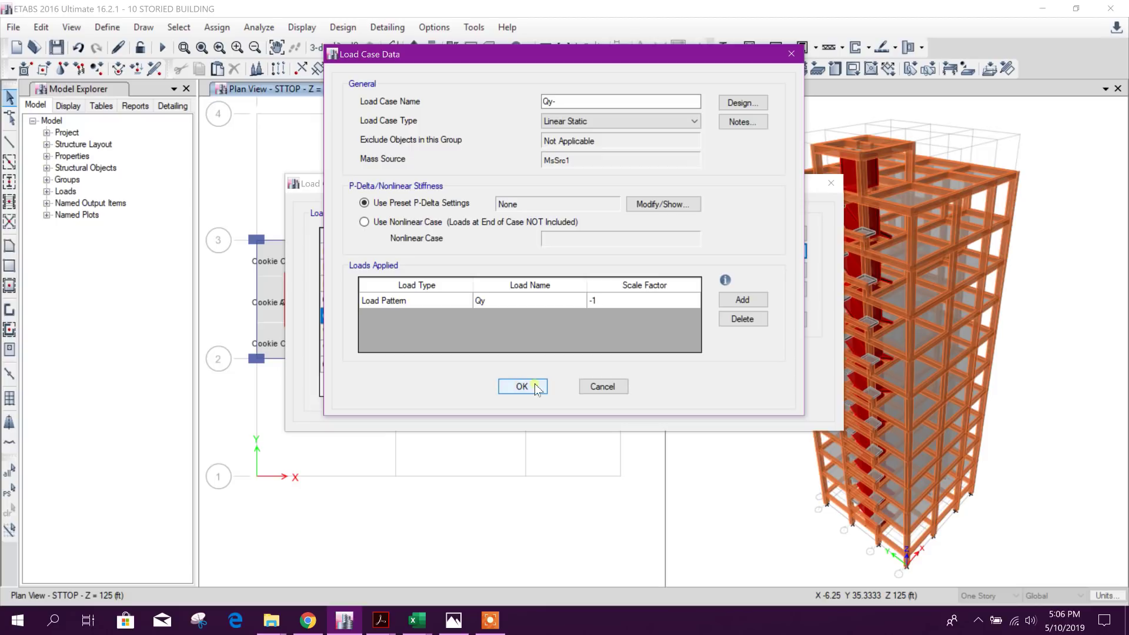
pyautogui.click(535, 390)
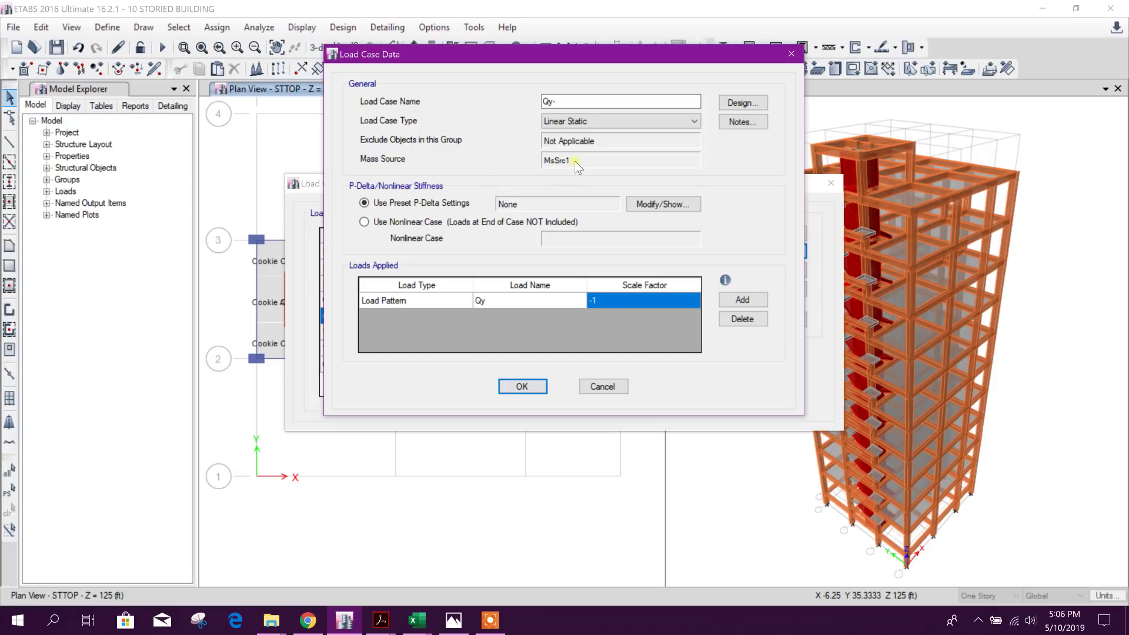
pyautogui.click(521, 386)
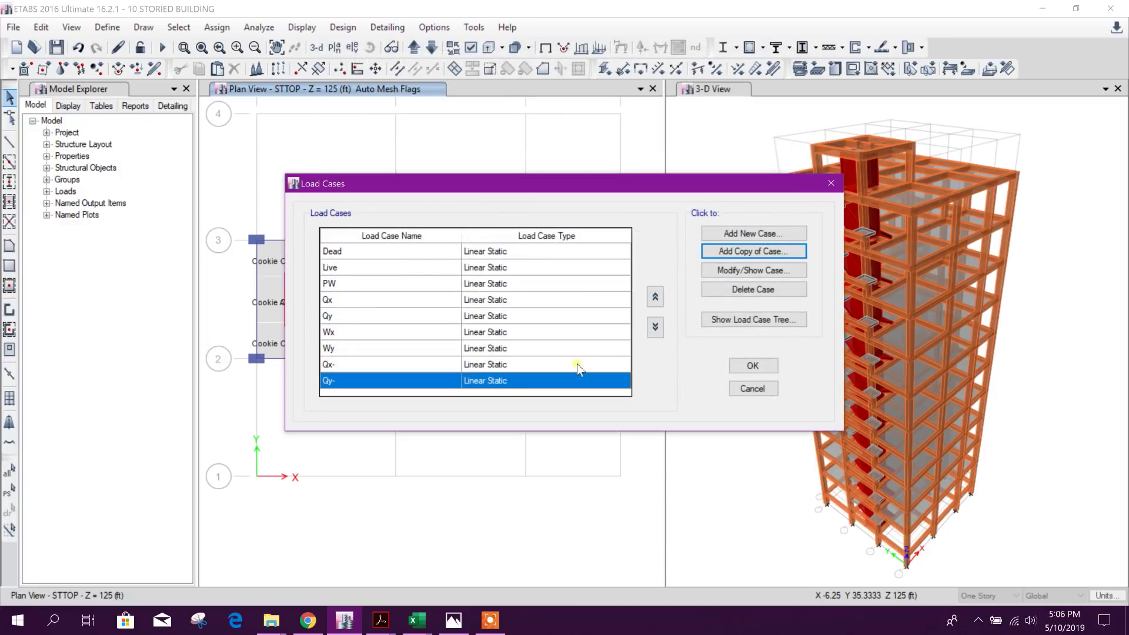
# Add a copy of load case Wx named Wx- with a scale factor of -1.
pyautogui.click(342, 332)
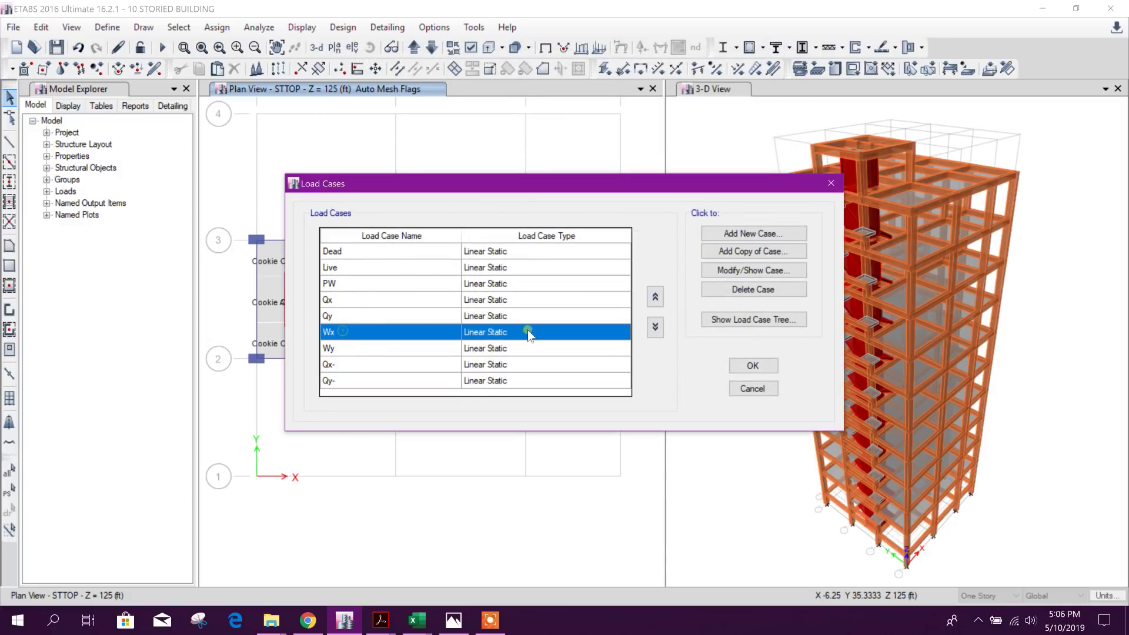
pyautogui.click(777, 252)
pyautogui.click(583, 101)
pyautogui.press('BackSpace')
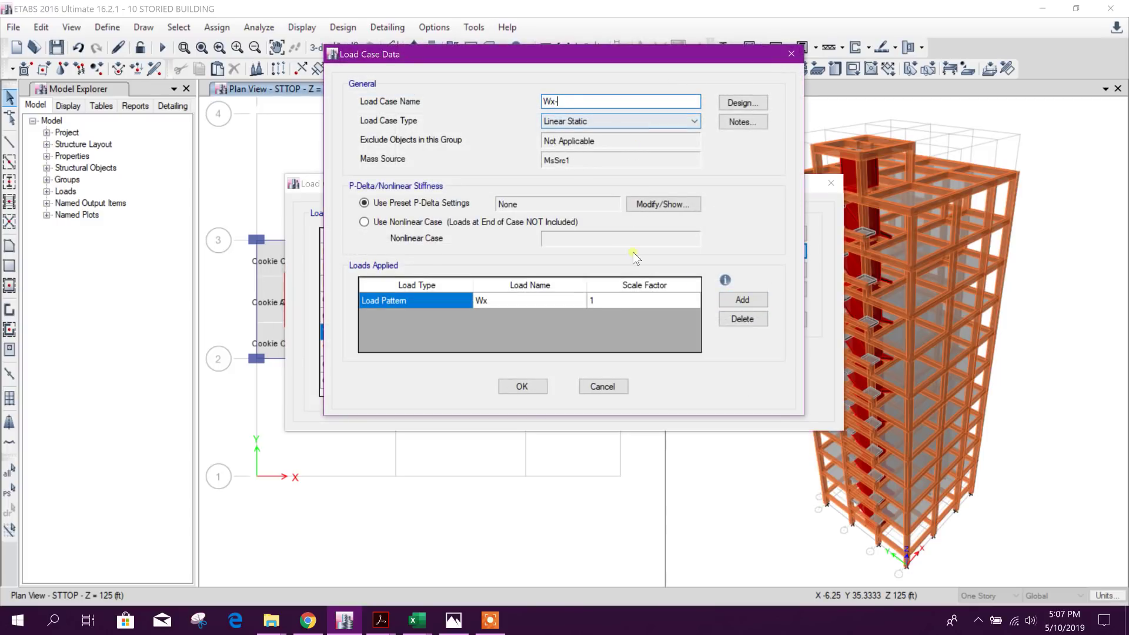
pyautogui.click(613, 301)
pyautogui.click(615, 301)
pyautogui.write('-1')
pyautogui.click(521, 386)
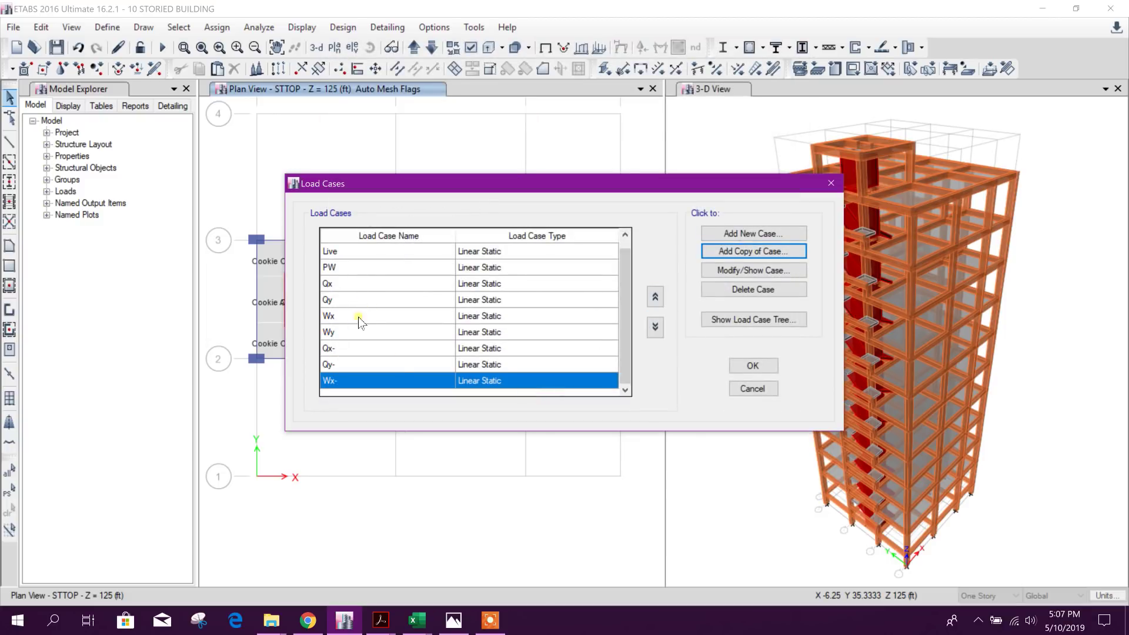
# Add a copy of load case Wy named Wy- with a scale factor of -1.
pyautogui.click(478, 327)
pyautogui.click(764, 251)
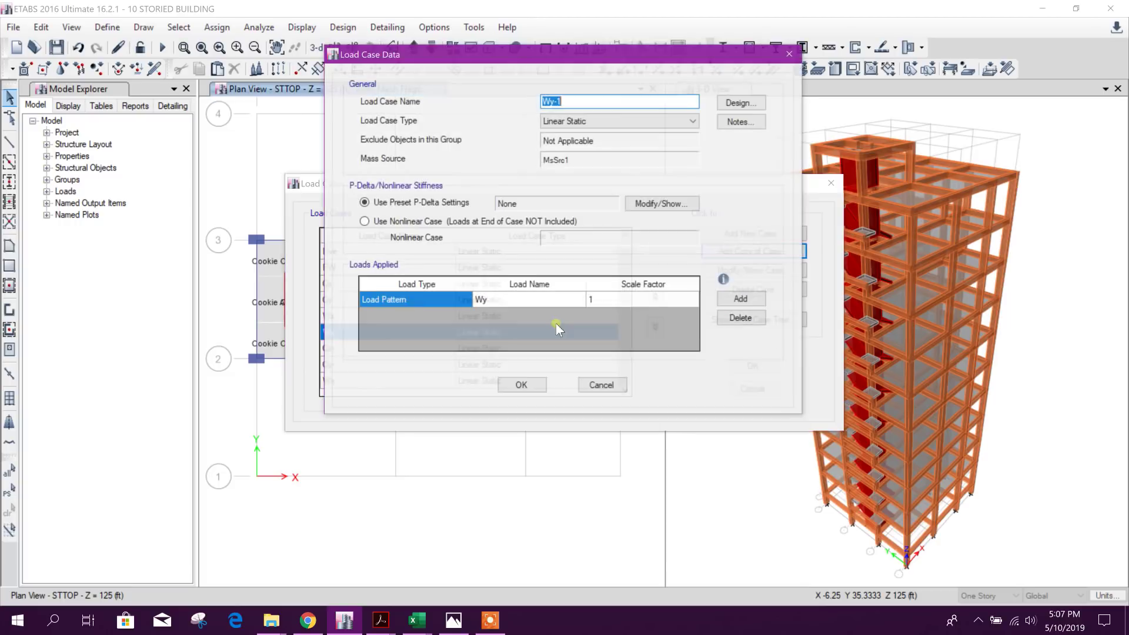
pyautogui.click(625, 104)
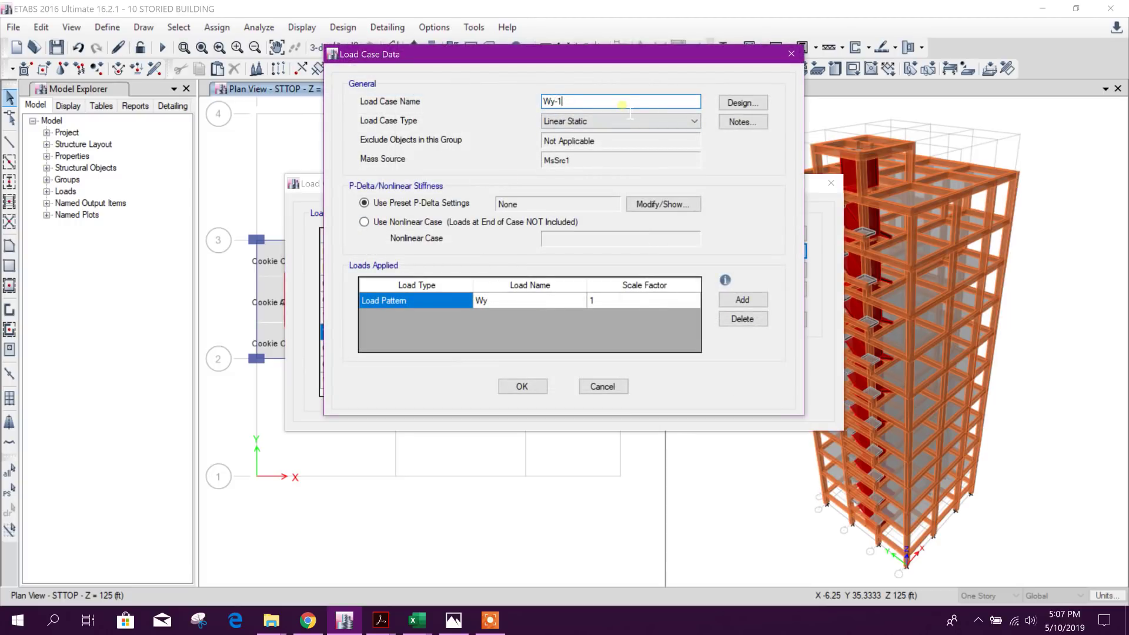
pyautogui.press('BackSpace')
pyautogui.click(643, 303)
pyautogui.click(644, 302)
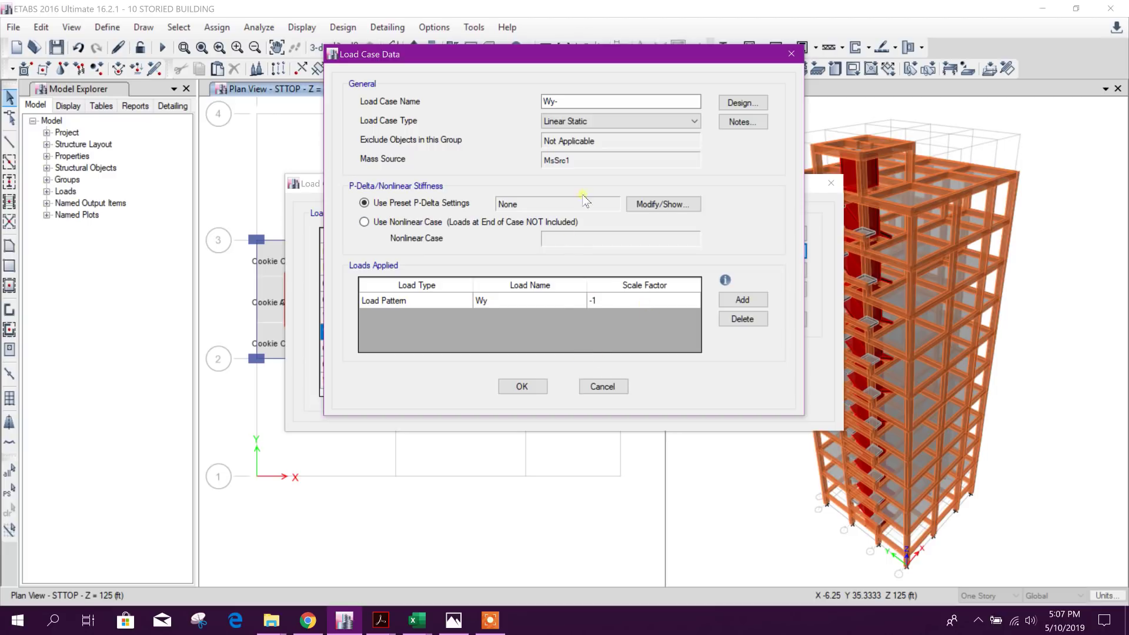
pyautogui.click(625, 102)
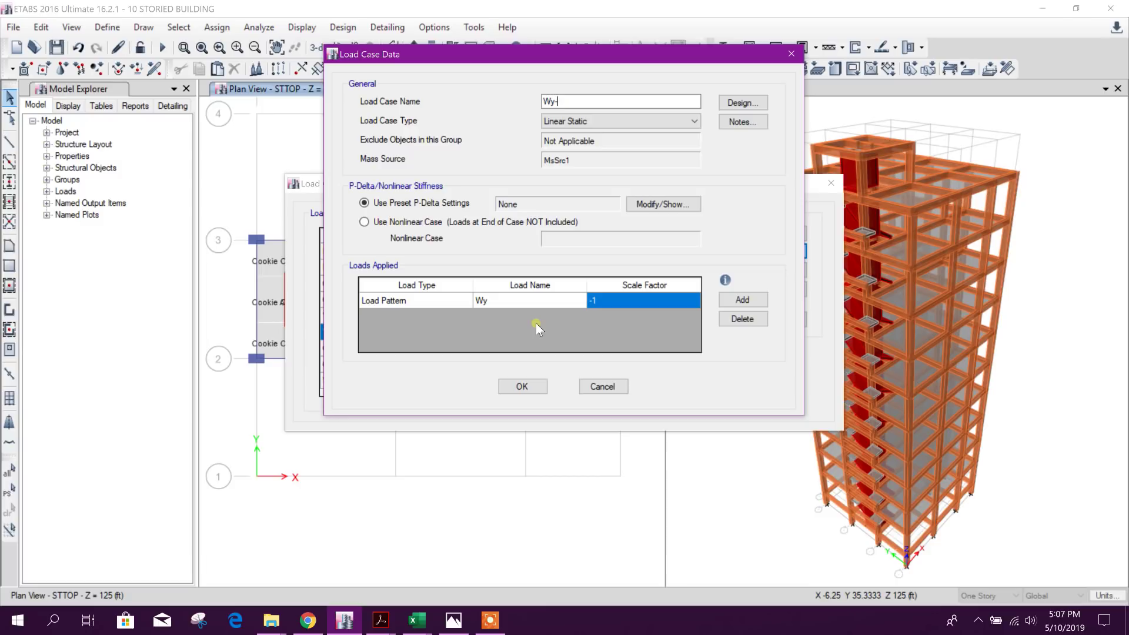
pyautogui.click(536, 386)
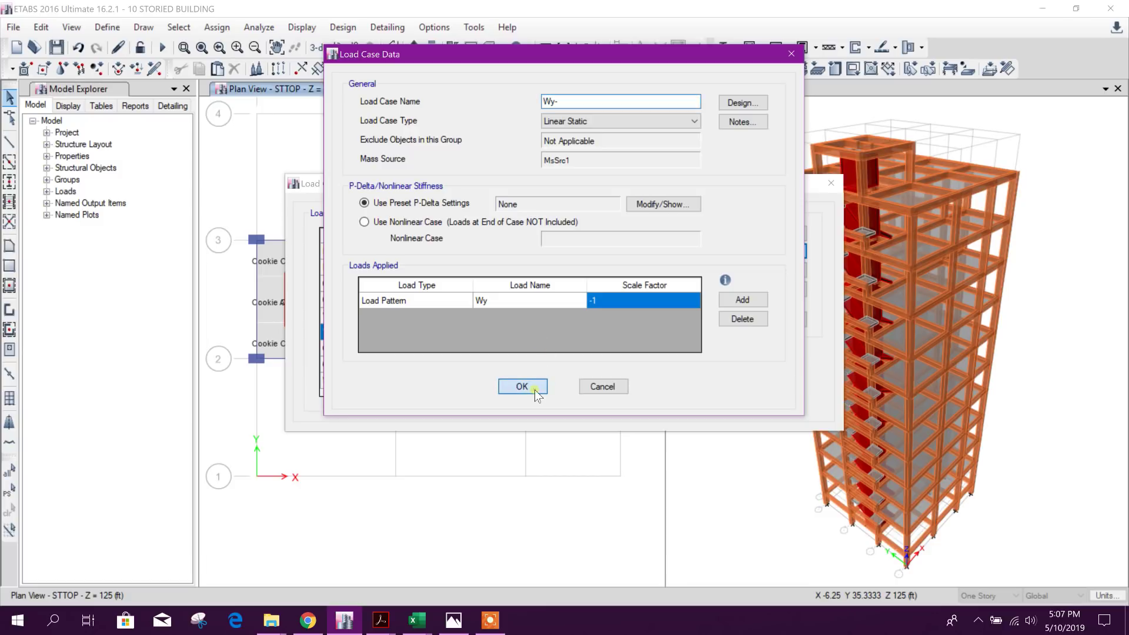
# Review the load case data of Wx and accept the load case definitions.
pyautogui.click(418, 371)
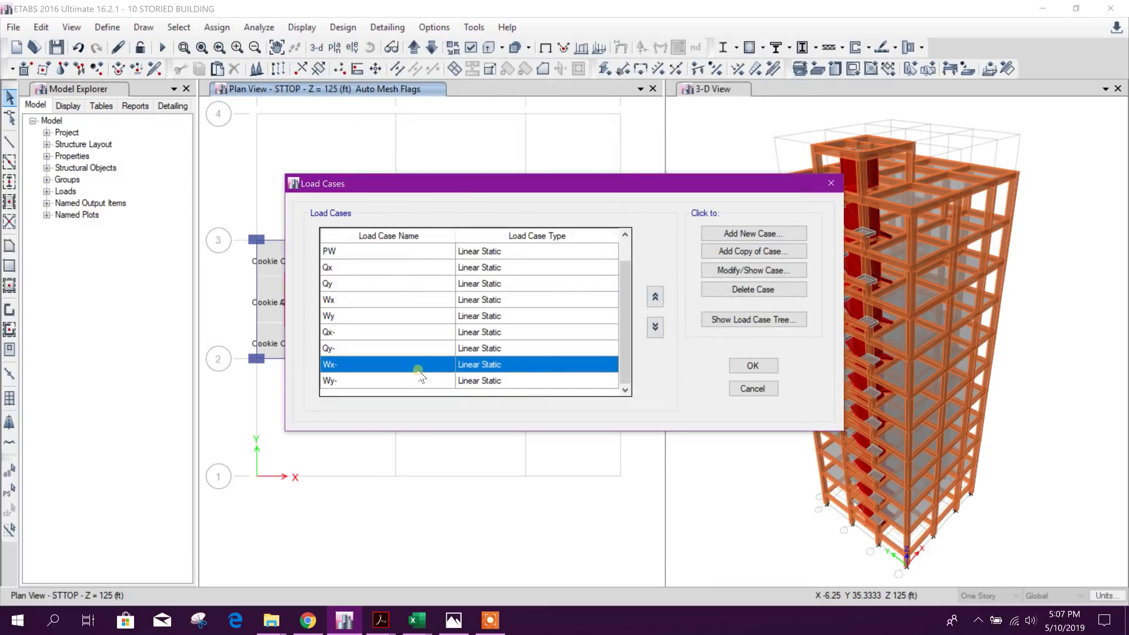
pyautogui.click(438, 351)
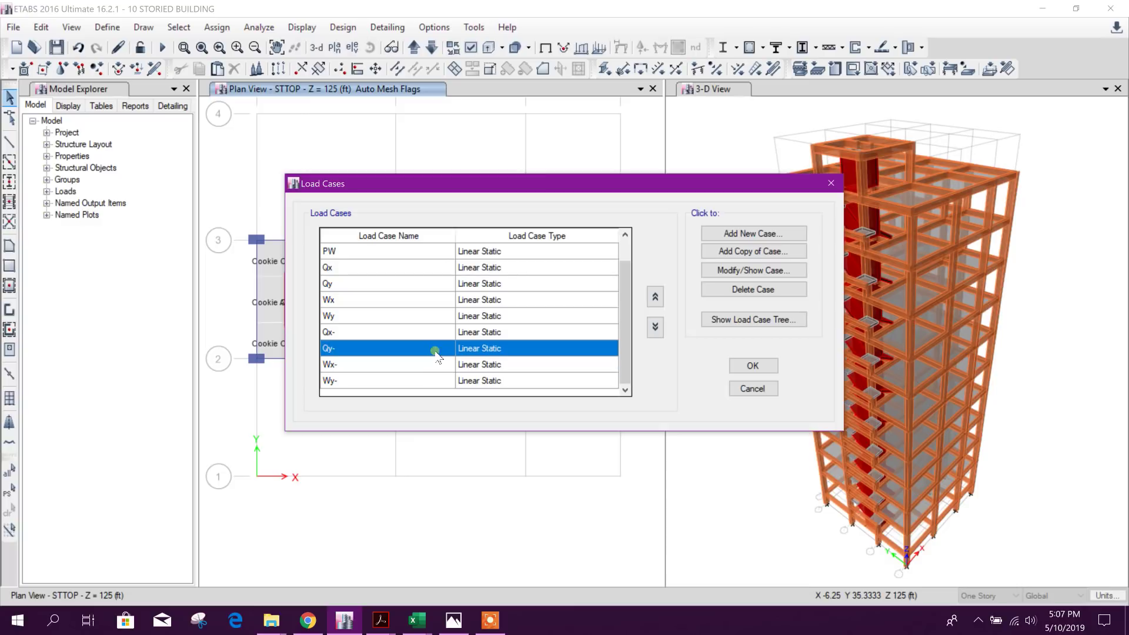
pyautogui.click(450, 299)
pyautogui.click(753, 270)
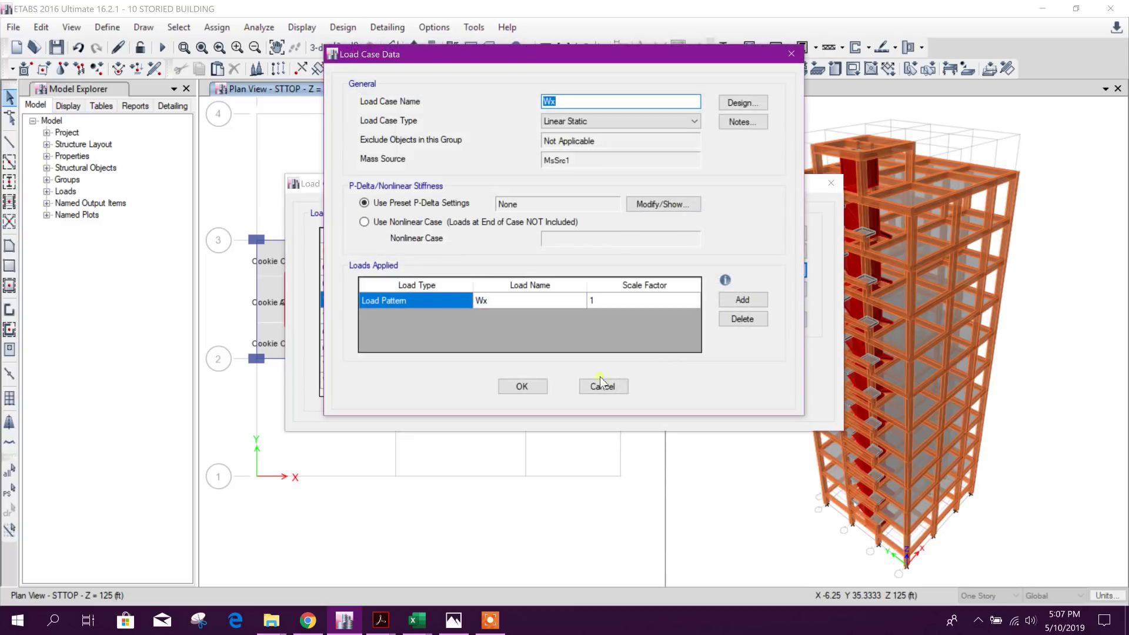
pyautogui.click(521, 385)
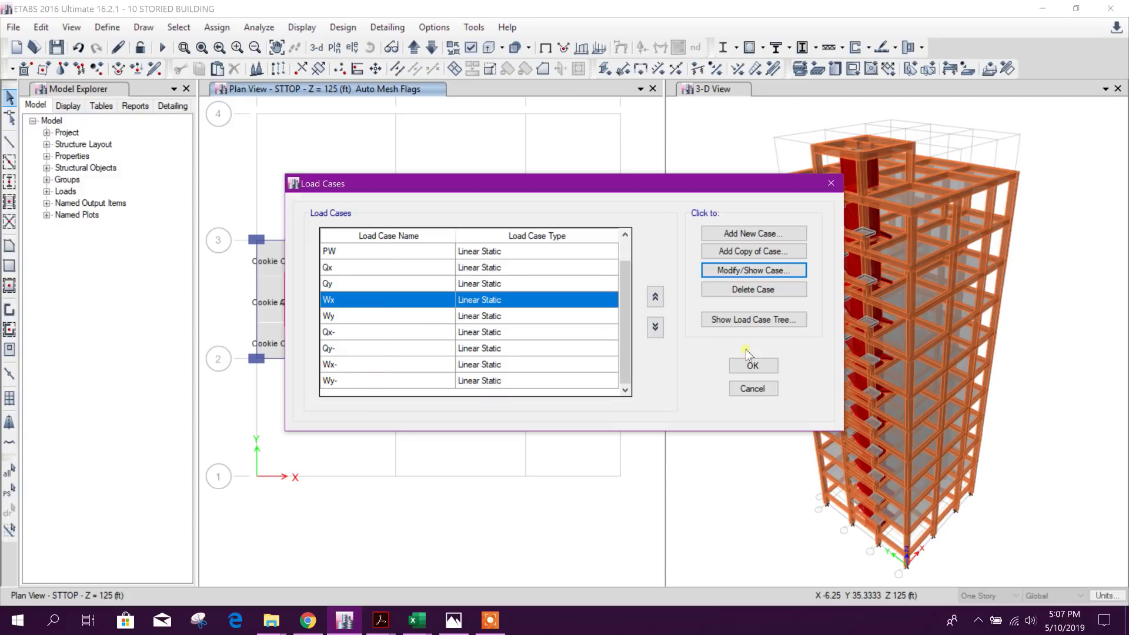
pyautogui.click(754, 365)
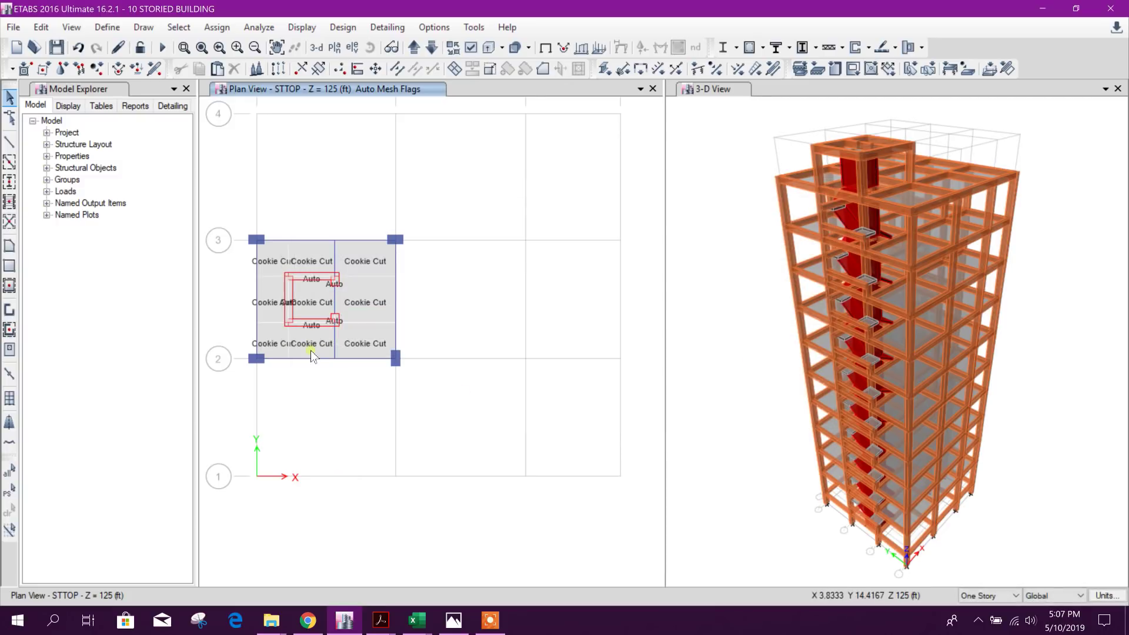
pyautogui.click(100, 28)
pyautogui.click(174, 391)
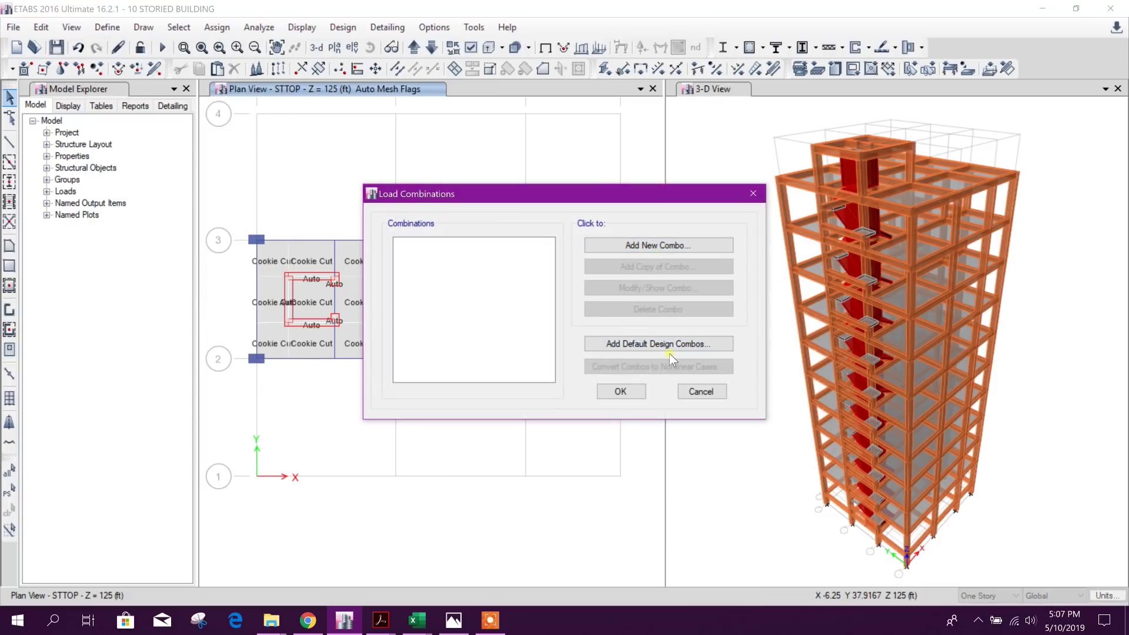
pyautogui.click(614, 391)
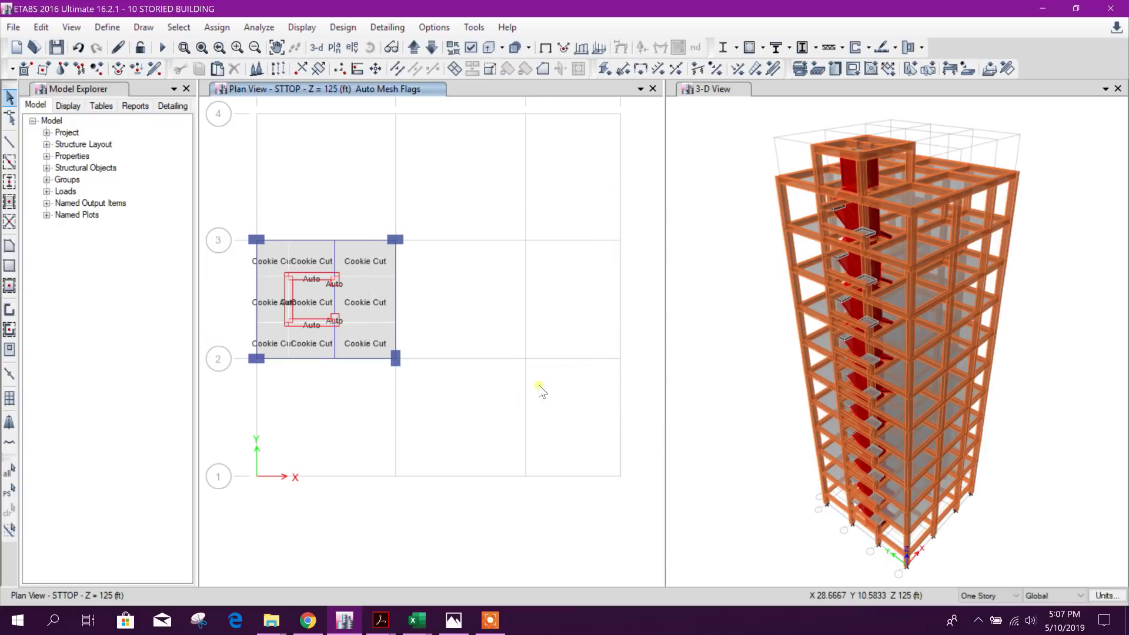
# Review the concrete frame design preferences for ACI 318-14, including the pattern live load factor.
pyautogui.click(342, 27)
pyautogui.moveTo(508, 70)
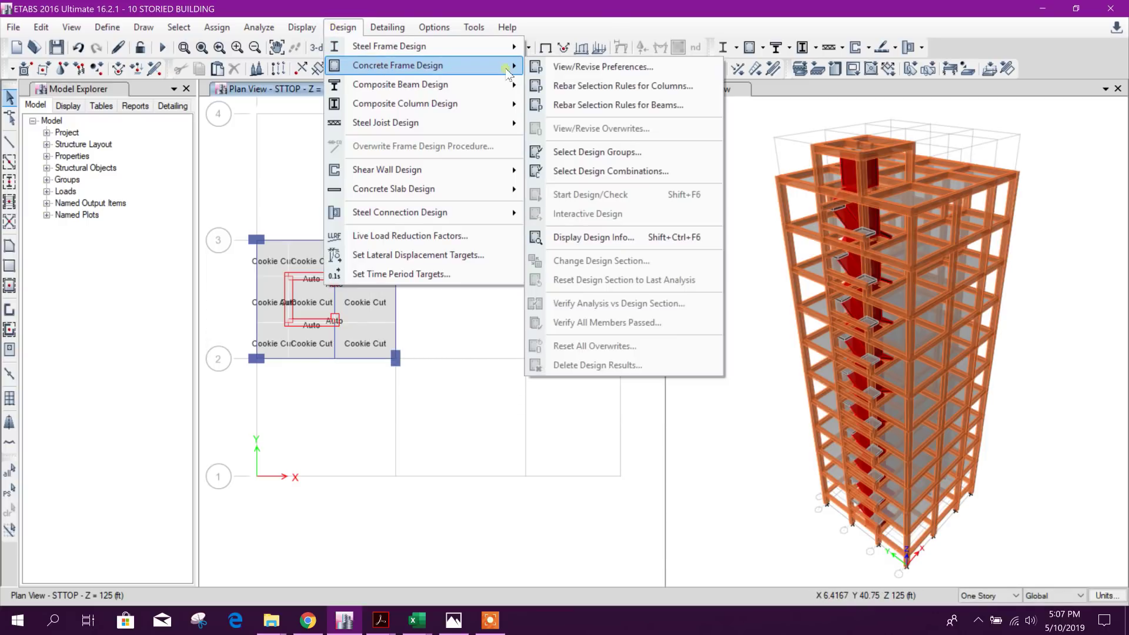
pyautogui.click(571, 67)
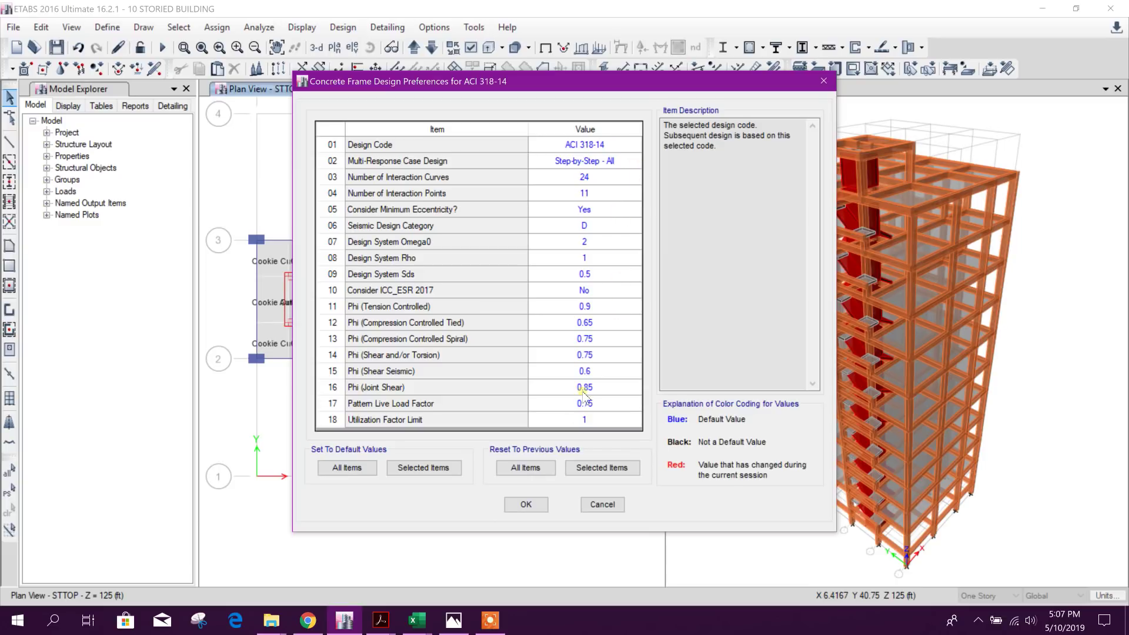
pyautogui.click(607, 402)
pyautogui.click(606, 402)
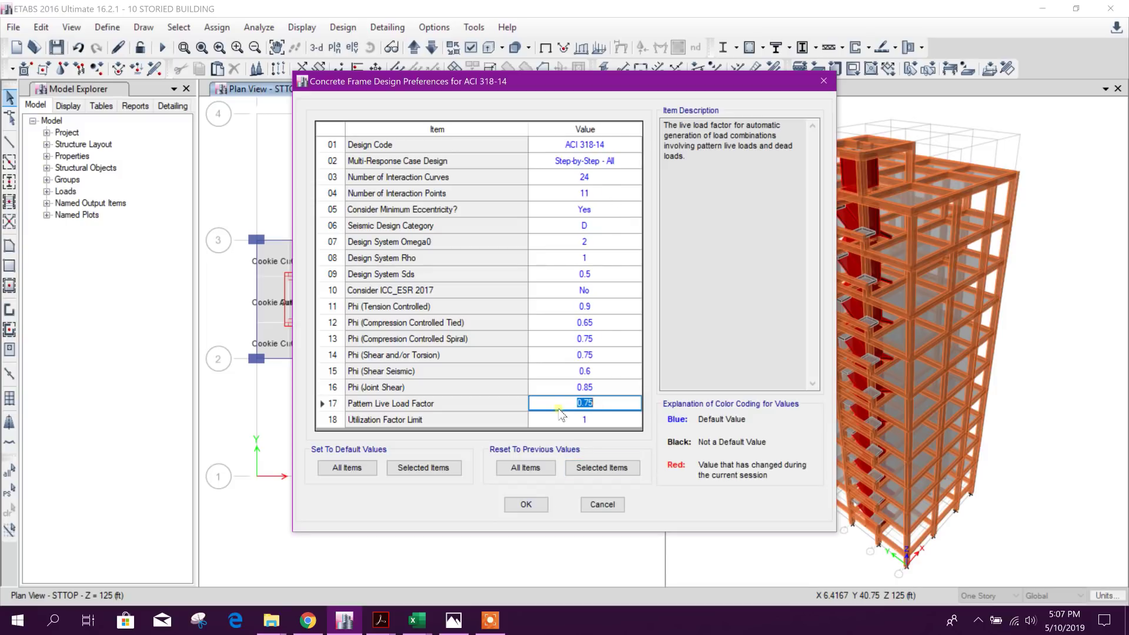
pyautogui.click(525, 504)
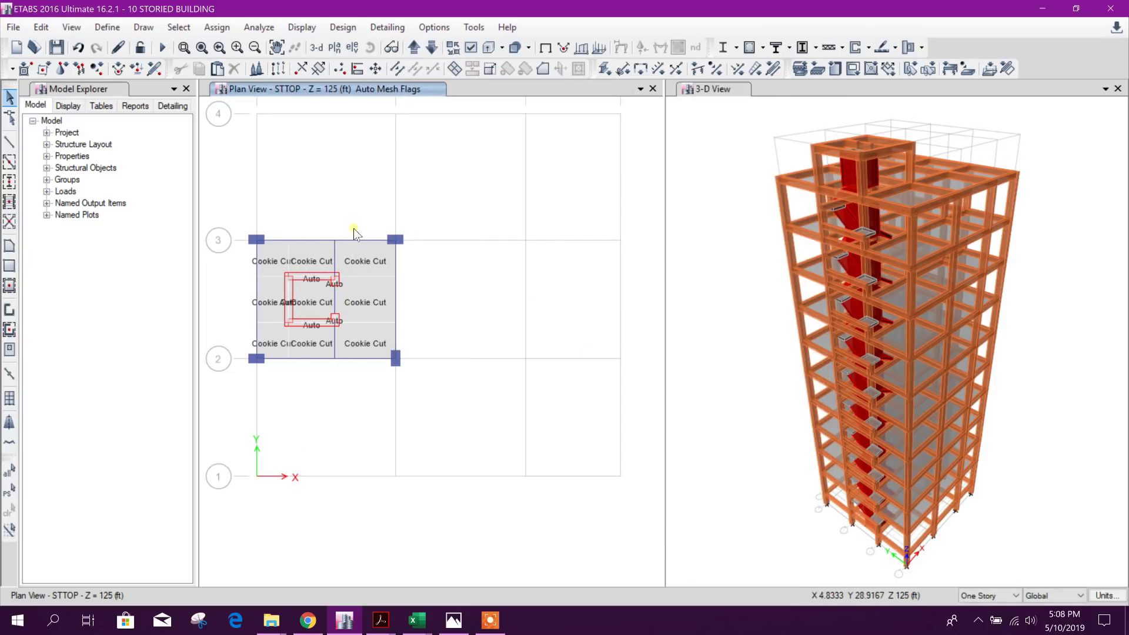
# Add the default design load combinations for Concrete Frame Design without converting them to editable user combinations.
pyautogui.click(107, 27)
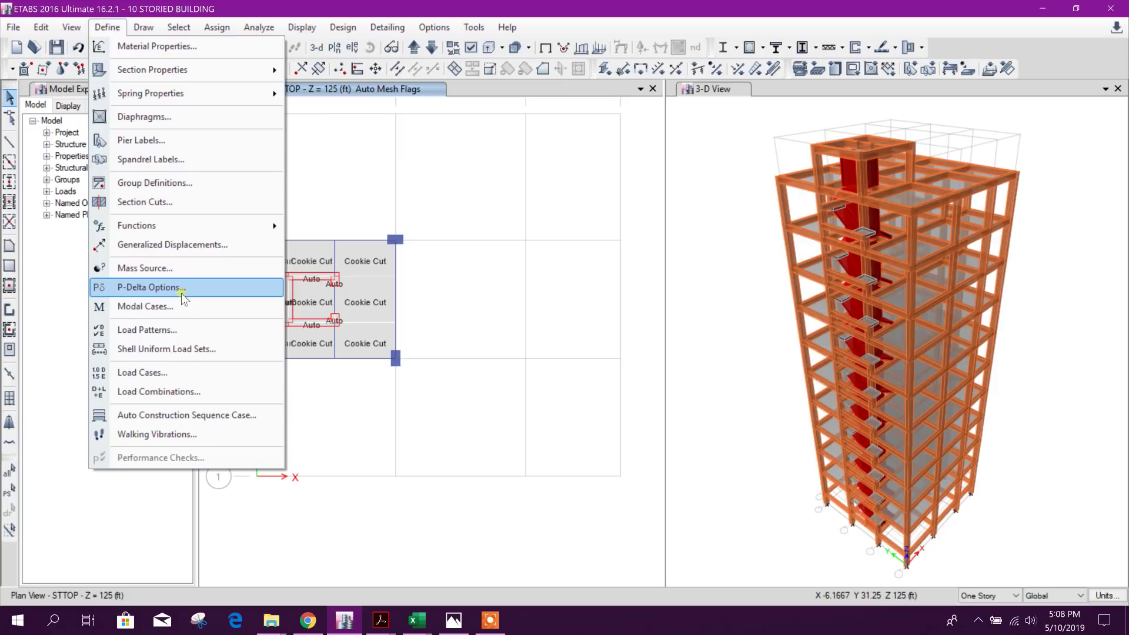
pyautogui.click(177, 392)
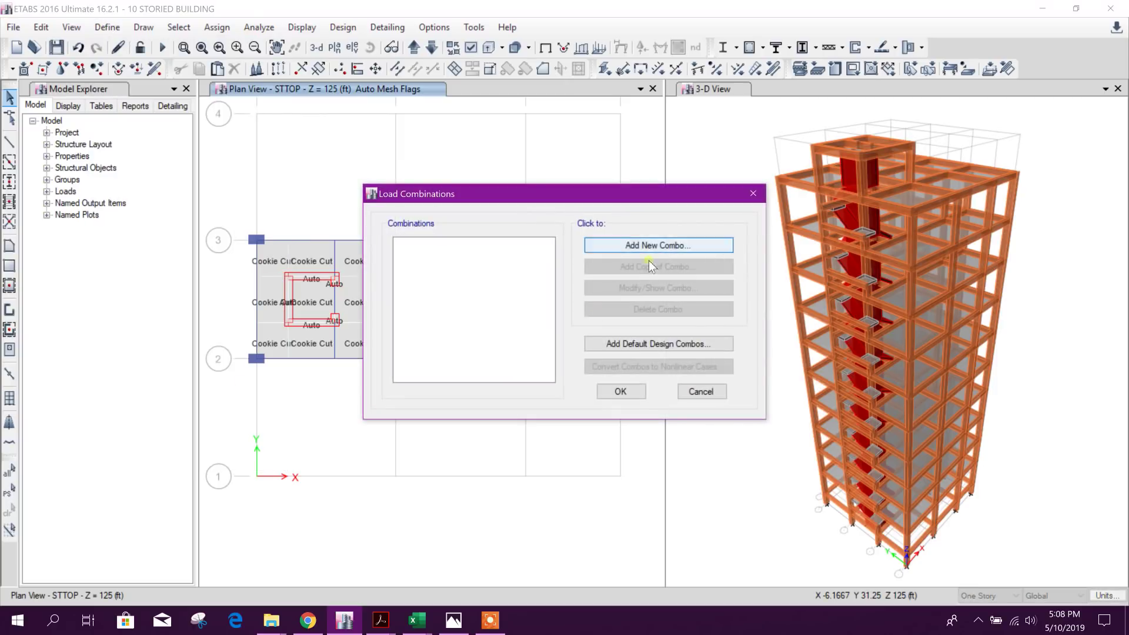
pyautogui.click(663, 342)
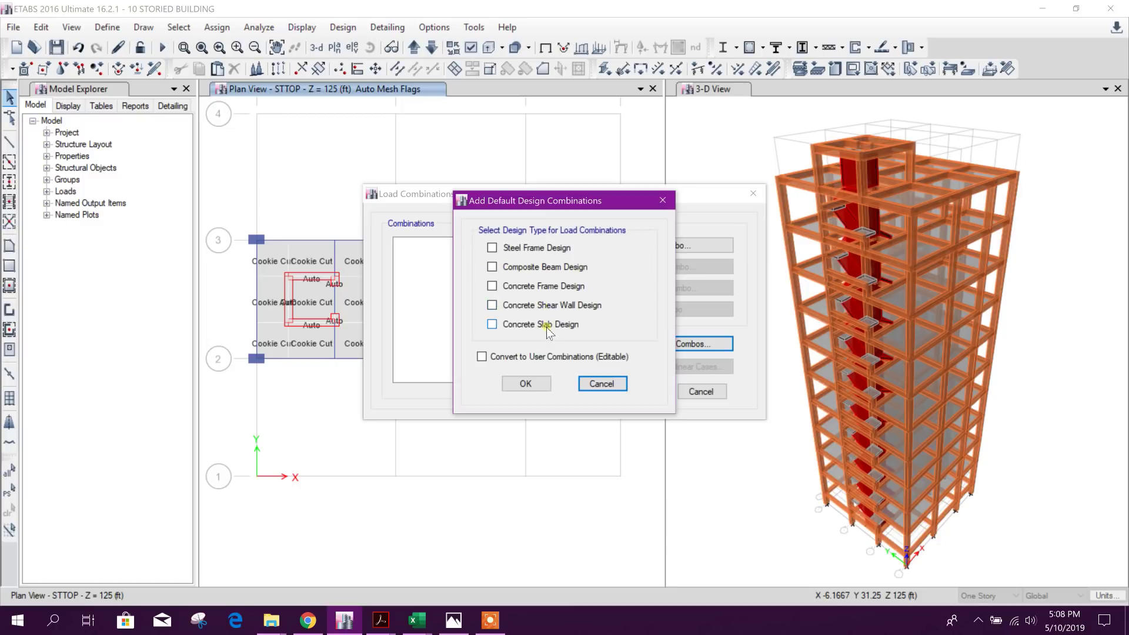
pyautogui.click(534, 287)
pyautogui.moveTo(580, 204); pyautogui.dragTo(568, 190)
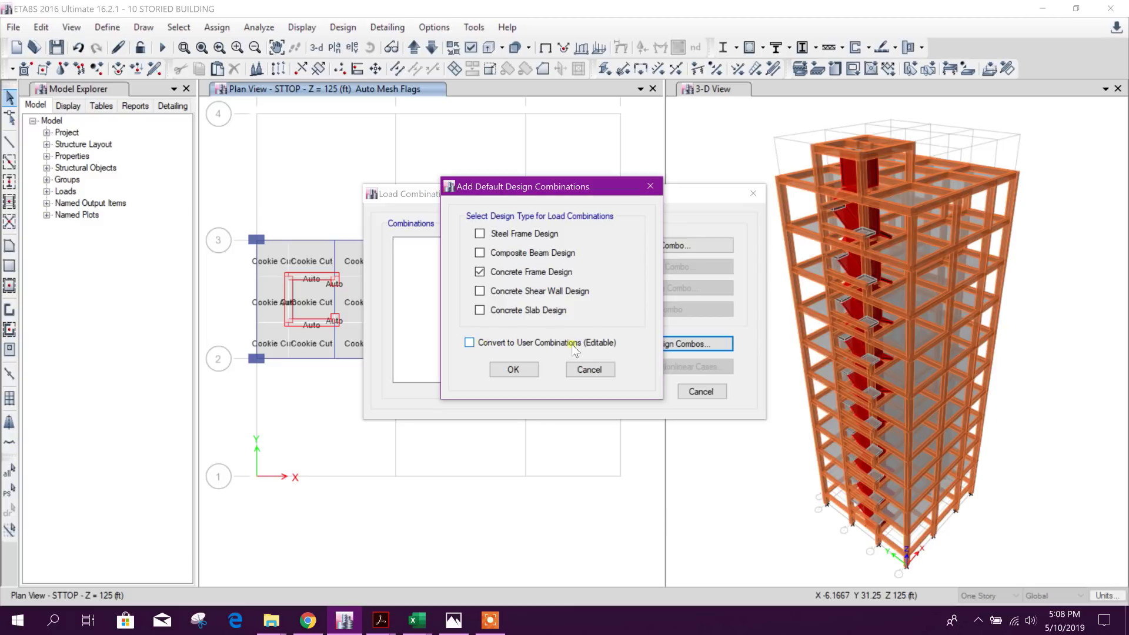
pyautogui.click(470, 343)
pyautogui.click(470, 345)
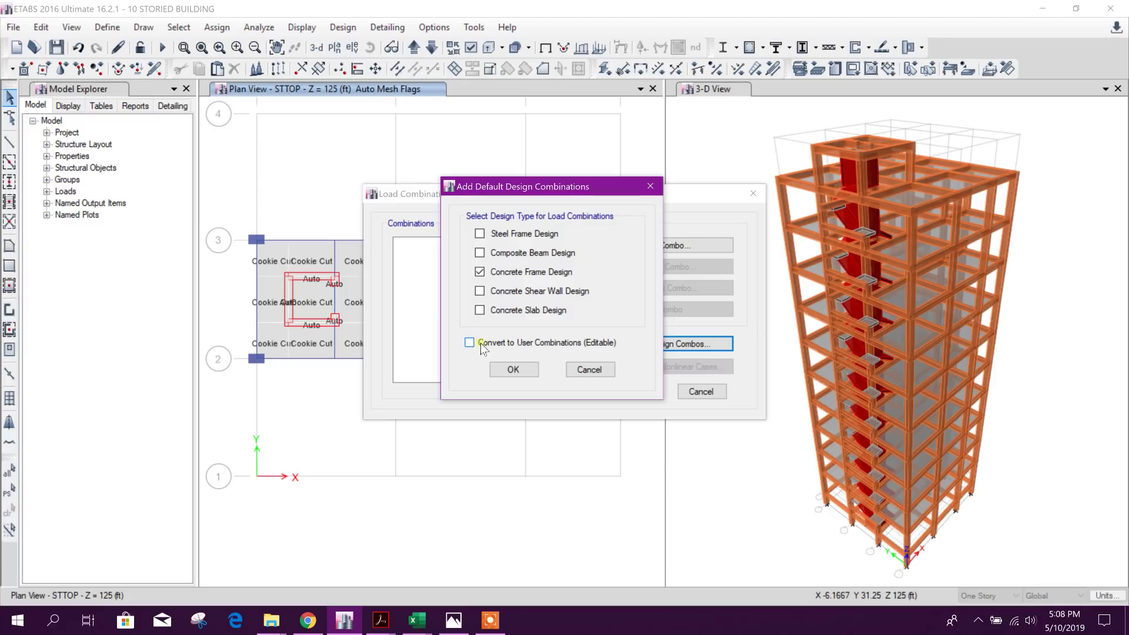
pyautogui.click(513, 370)
# Look through the full list of generated design load combinations.
pyautogui.moveTo(548, 277)
pyautogui.mouseDown()
pyautogui.moveTo(548, 353)
pyautogui.moveTo(555, 257)
pyautogui.mouseUp()
pyautogui.scroll(-6, 419, 281)
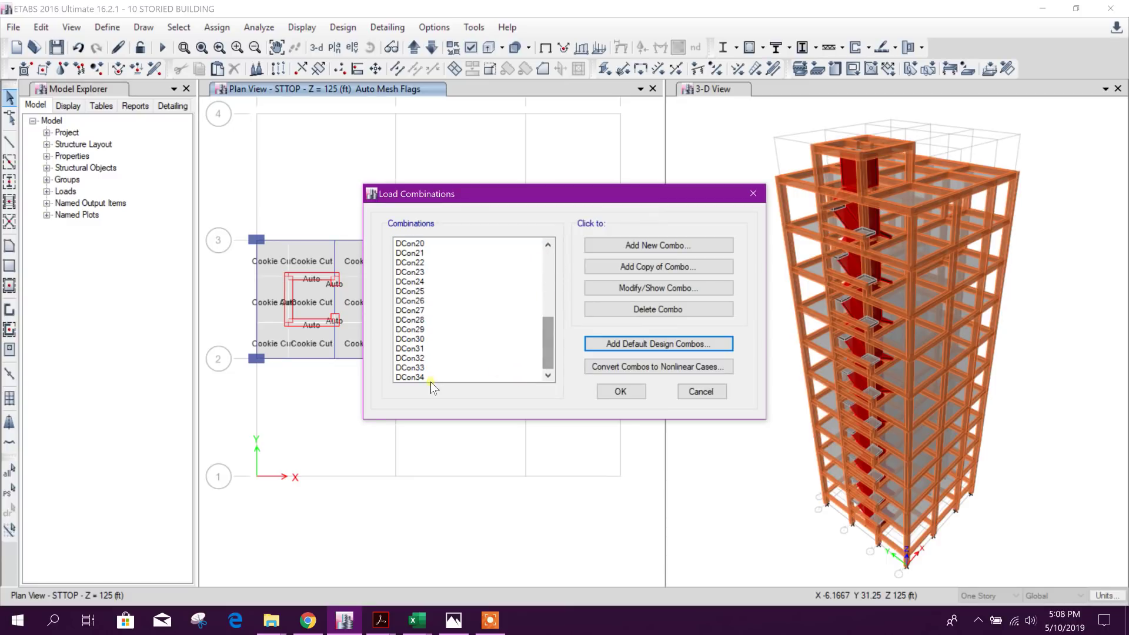
pyautogui.scroll(4, 483, 351)
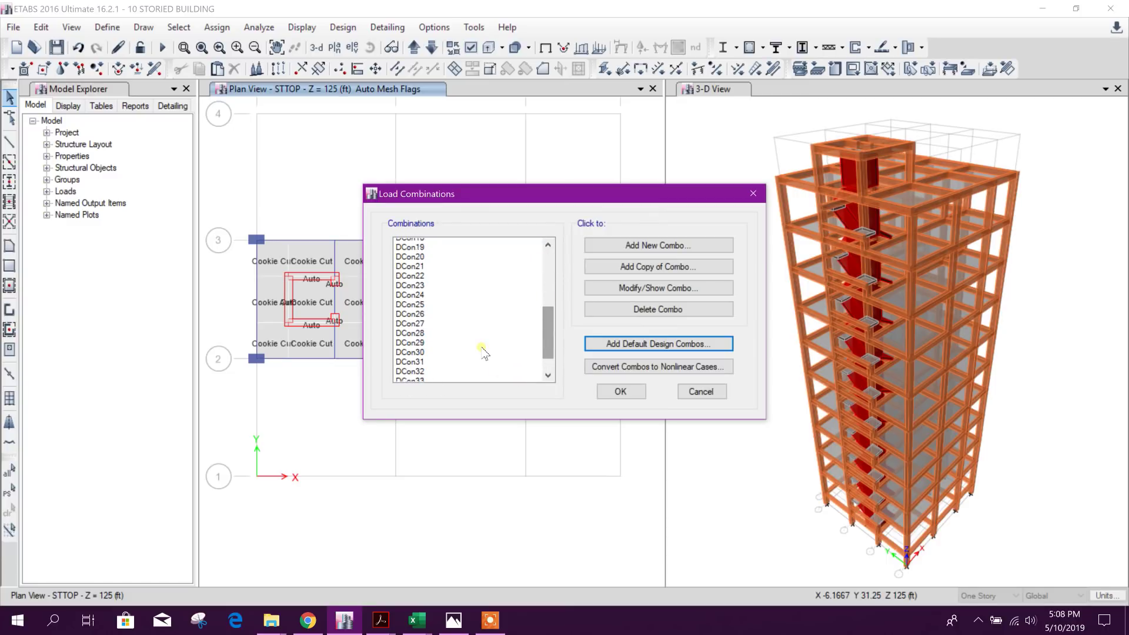
pyautogui.scroll(-3, 525, 334)
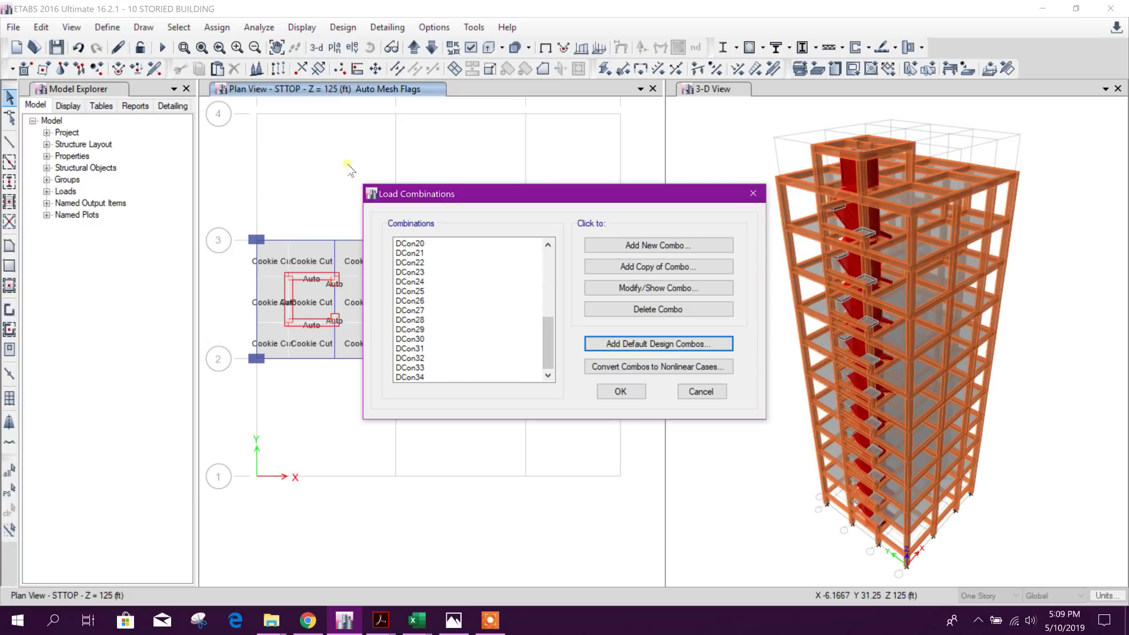
pyautogui.moveTo(467, 191); pyautogui.dragTo(438, 147)
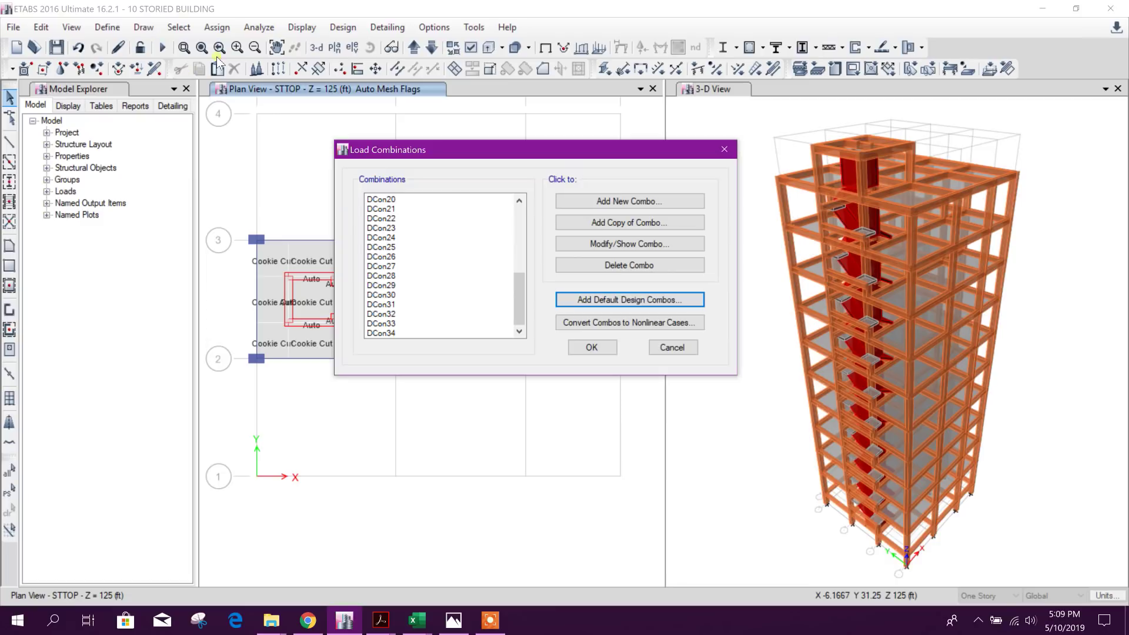
pyautogui.moveTo(516, 288)
pyautogui.mouseDown()
pyautogui.moveTo(516, 218)
pyautogui.moveTo(516, 288)
pyautogui.mouseUp()
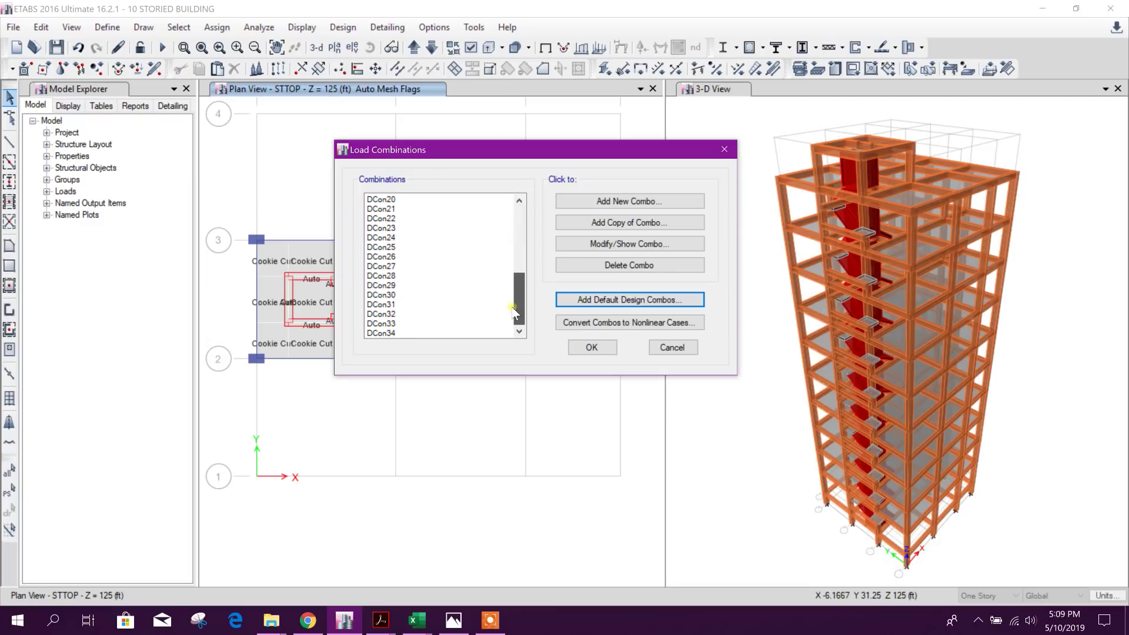
pyautogui.scroll(7, 412, 332)
pyautogui.scroll(-7, 457, 288)
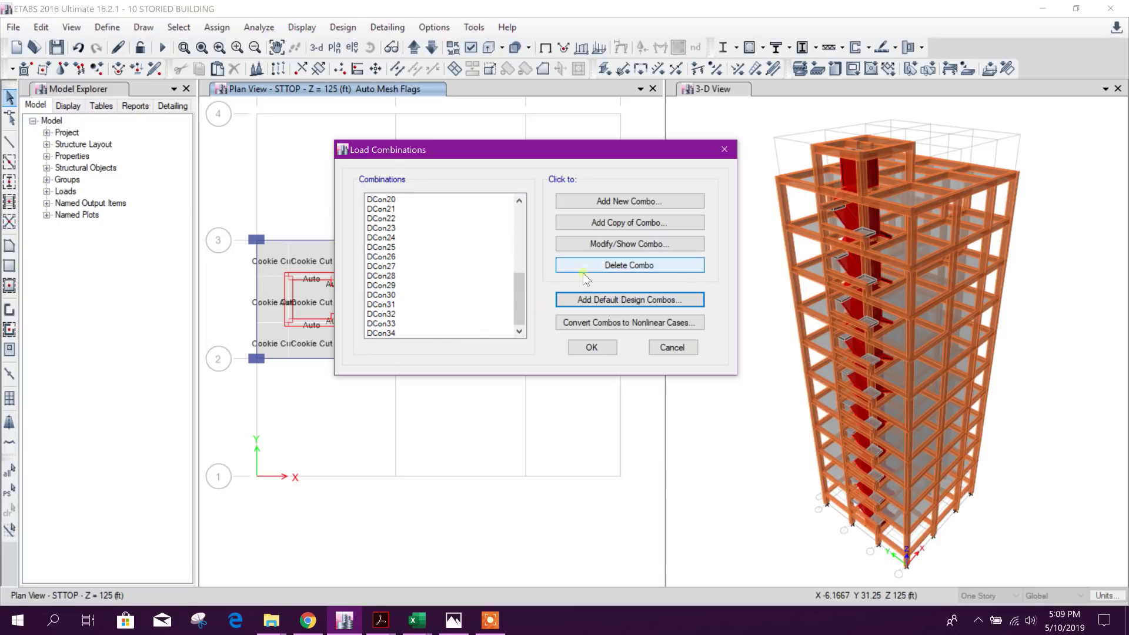
# Examine the load cases and scale factors of combinations DCon33, DCon32 and DCon27.
pyautogui.click(397, 323)
pyautogui.click(635, 243)
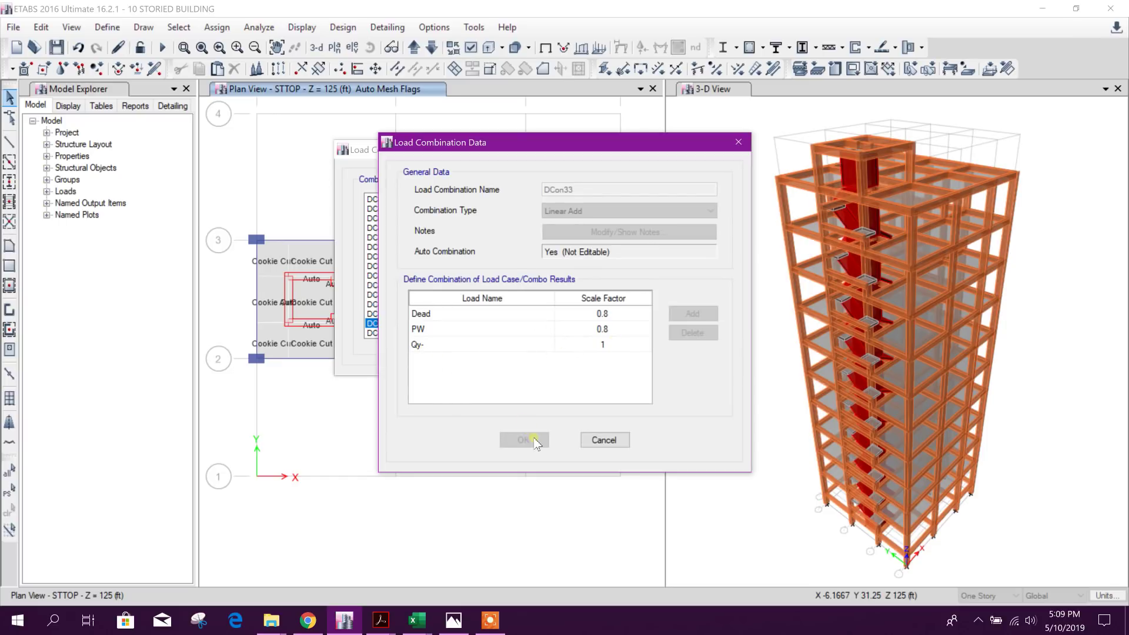
pyautogui.click(604, 440)
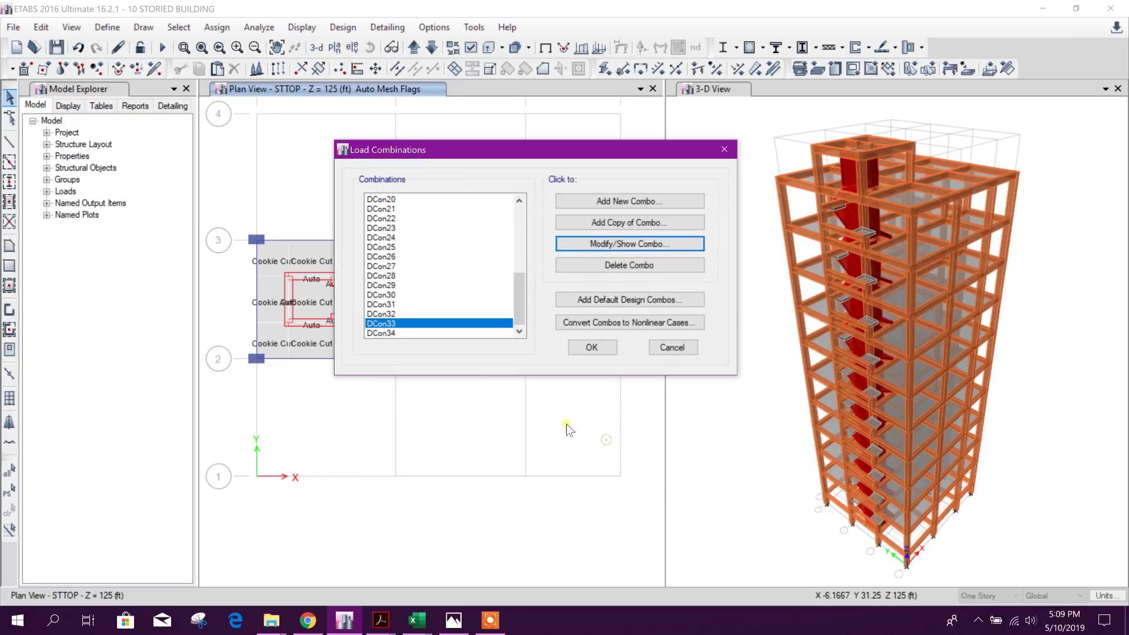
pyautogui.click(409, 314)
pyautogui.click(594, 243)
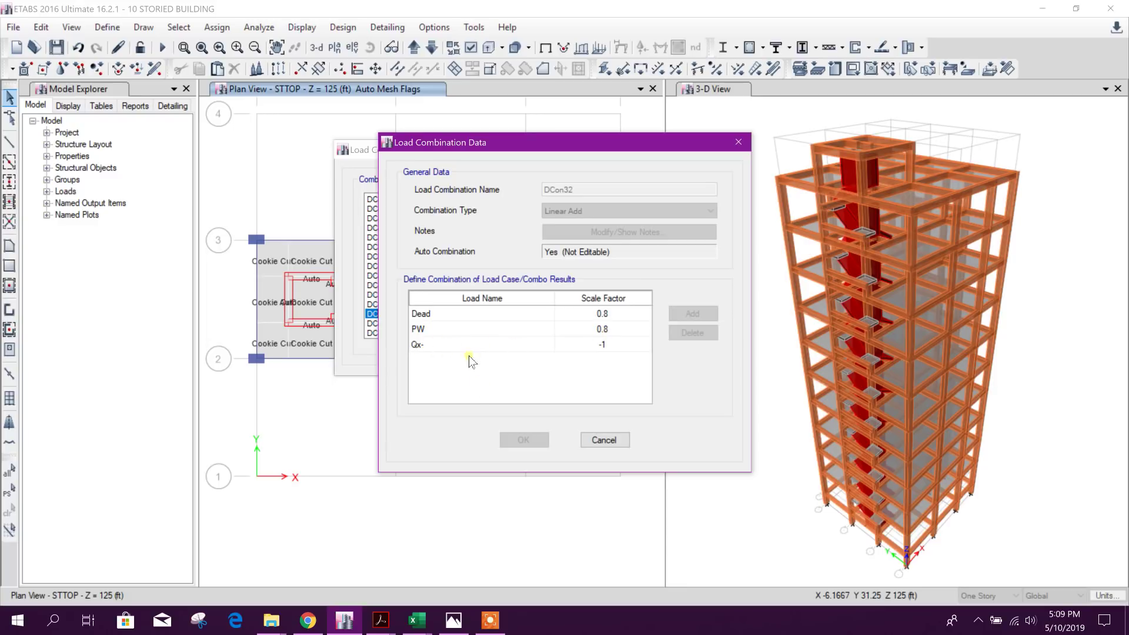
pyautogui.click(602, 441)
pyautogui.click(393, 266)
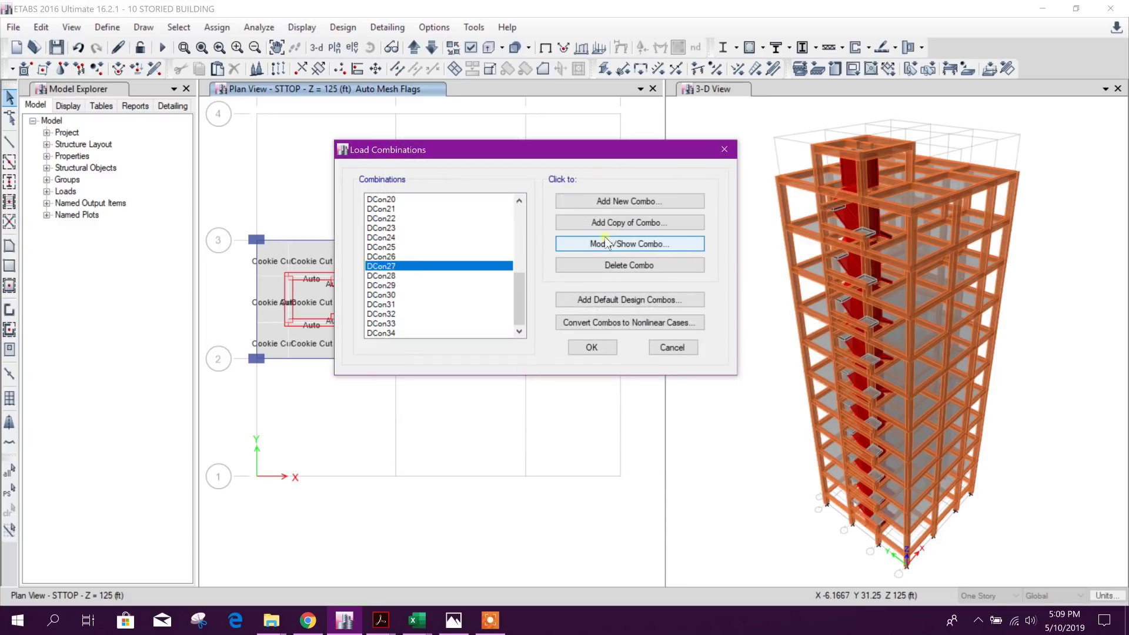
pyautogui.click(612, 245)
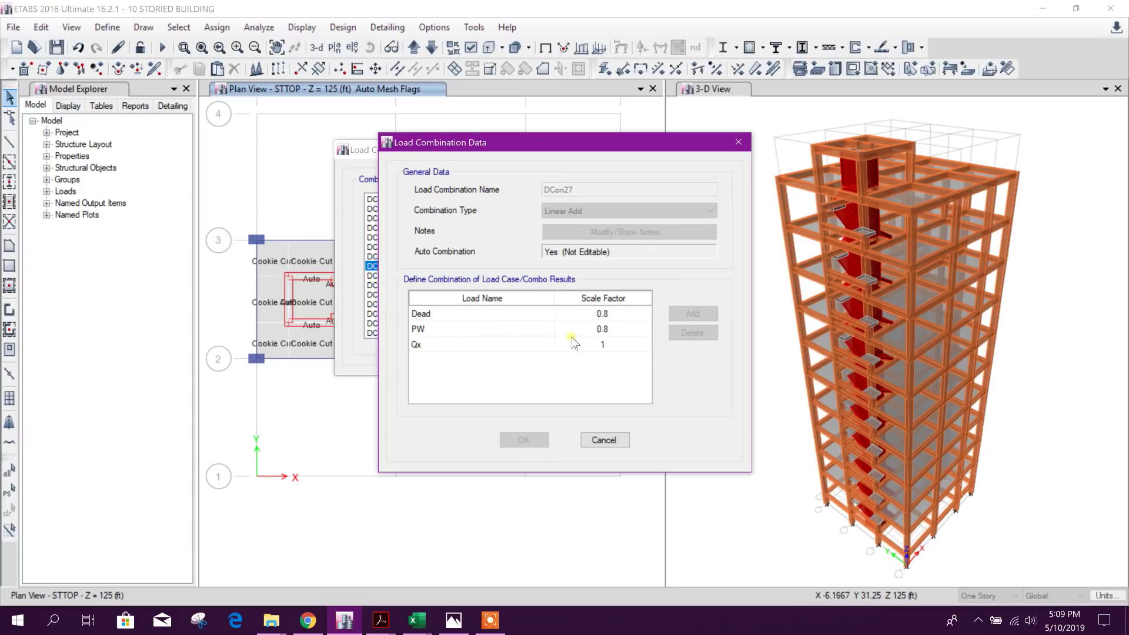
pyautogui.click(624, 443)
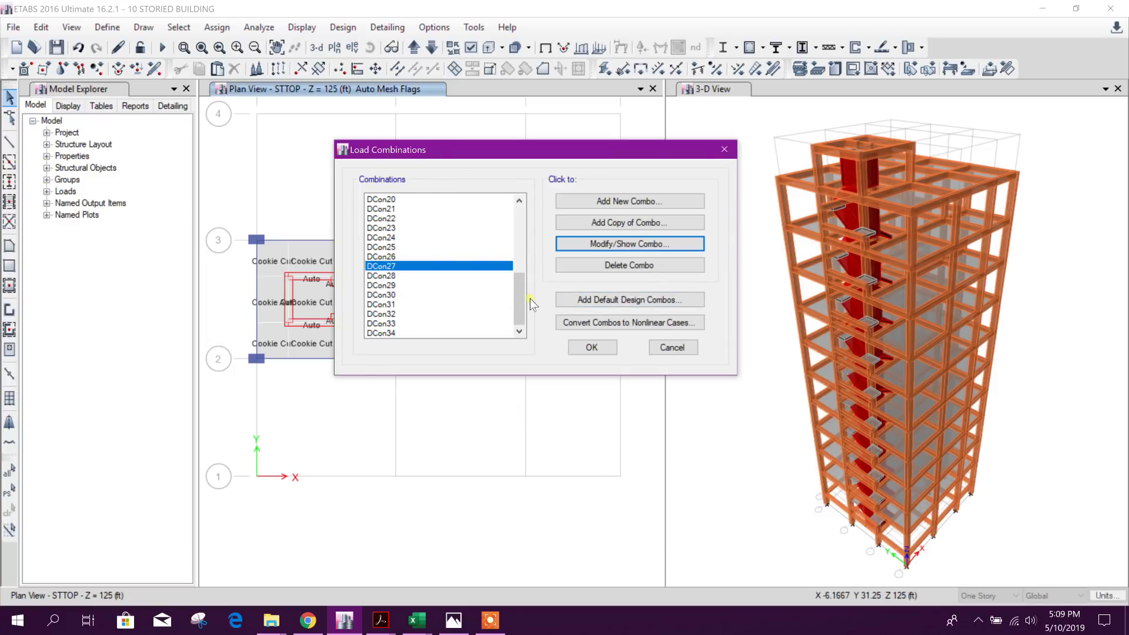
# Scan the earlier combinations in the list and accept the load combination definitions.
pyautogui.click(447, 269)
pyautogui.scroll(6, 450, 271)
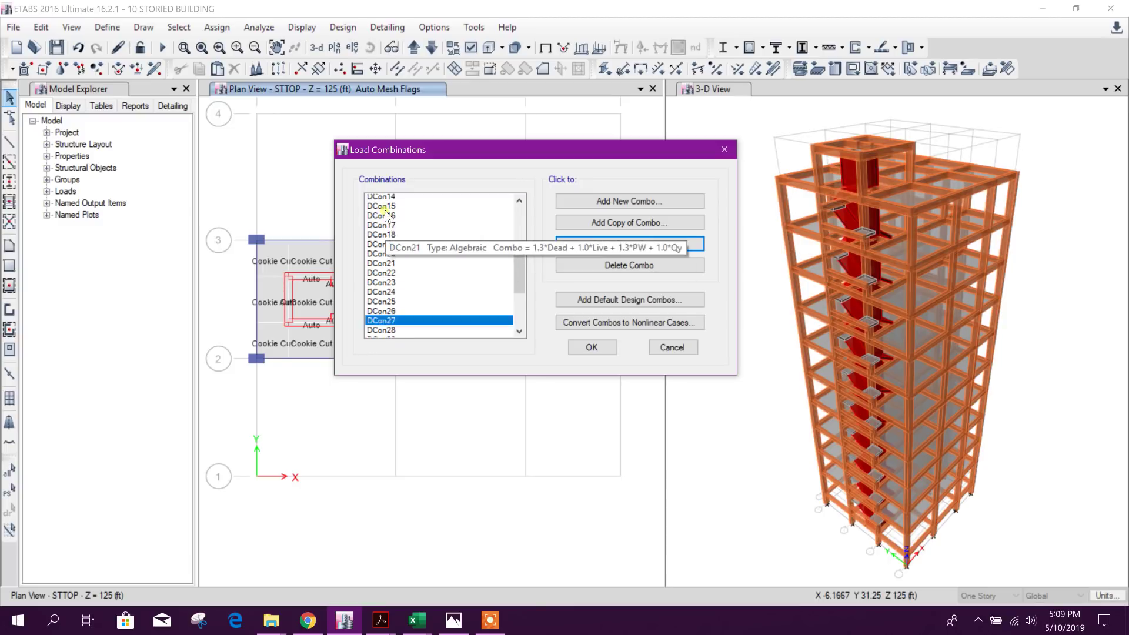
pyautogui.click(604, 349)
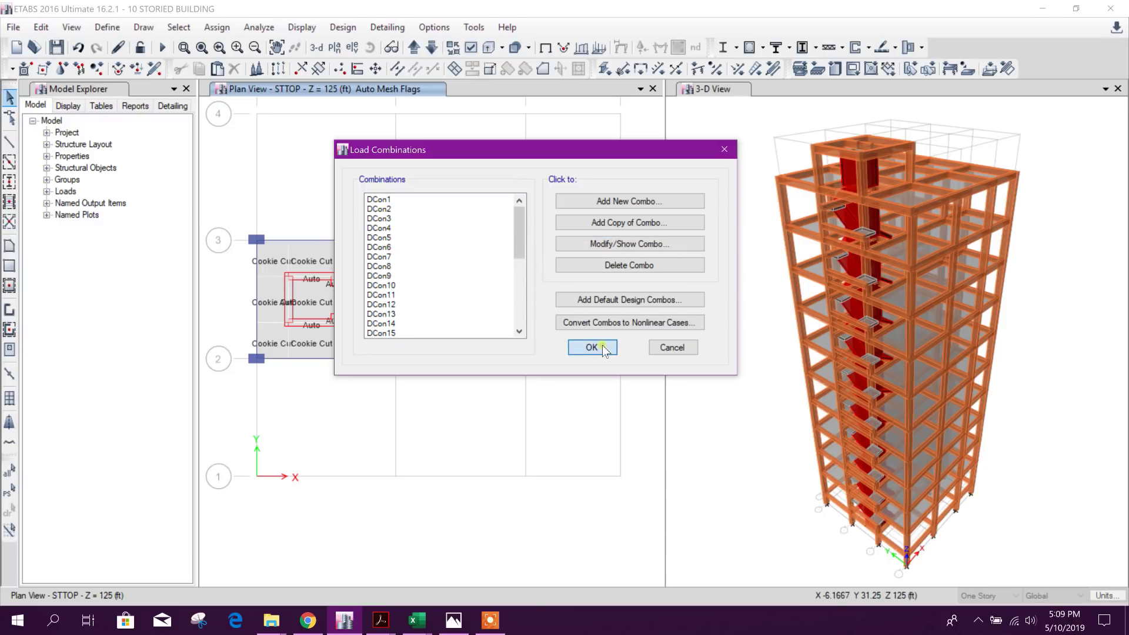
# Run the model check with all joint, frame, shell, meshing, loading and fix options selected, and close its report.
pyautogui.moveTo(512, 296); pyautogui.dragTo(502, 228, button='middle')
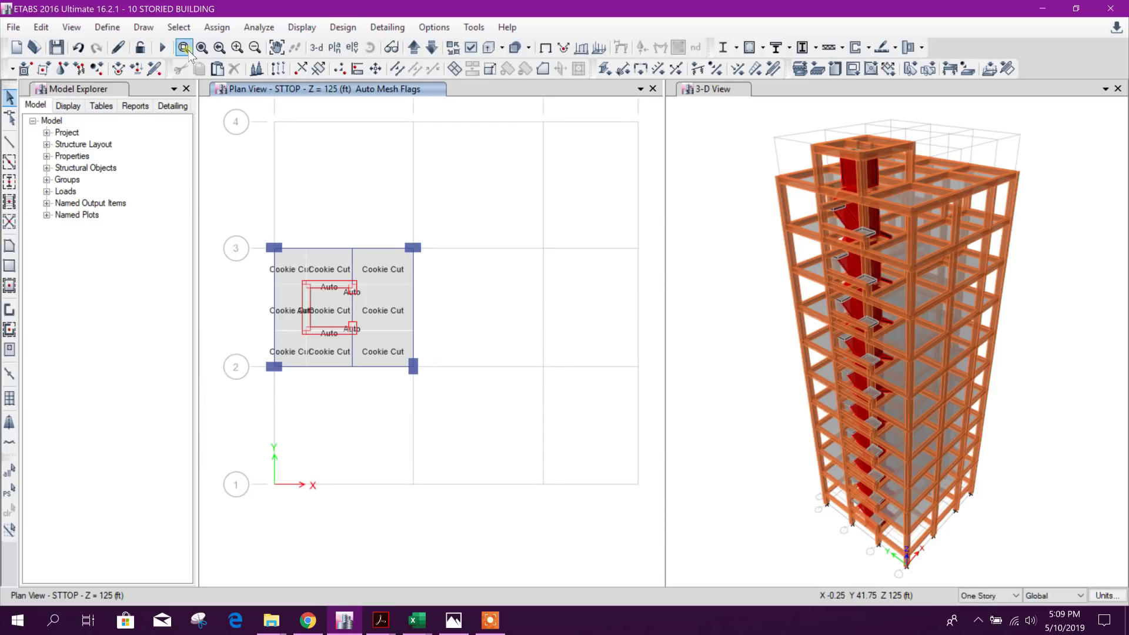
pyautogui.click(267, 29)
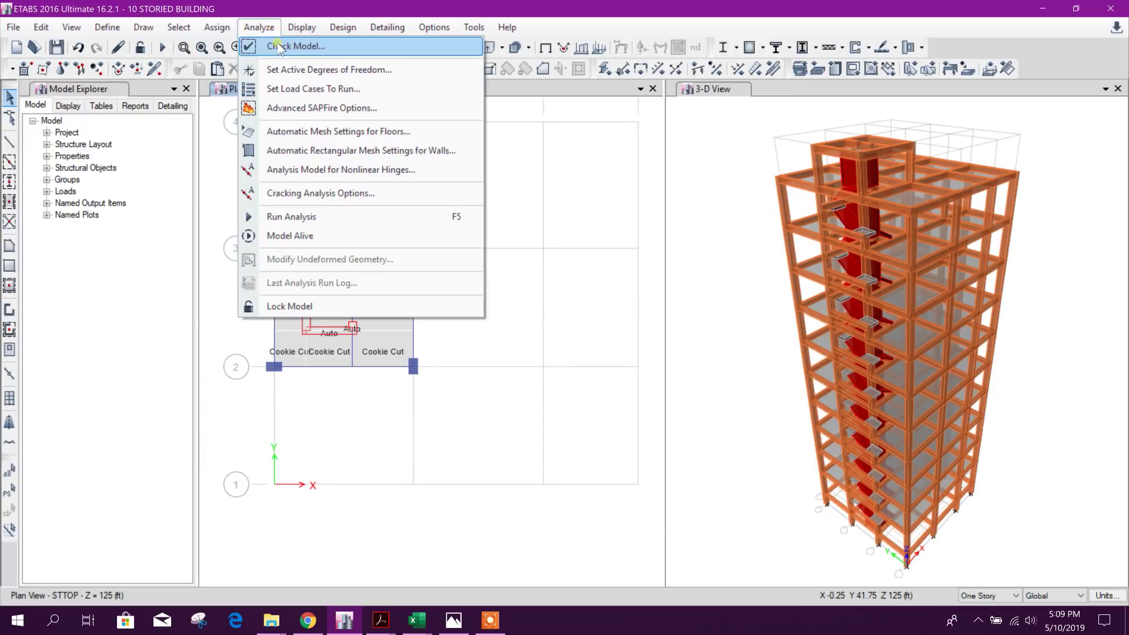
pyautogui.click(270, 45)
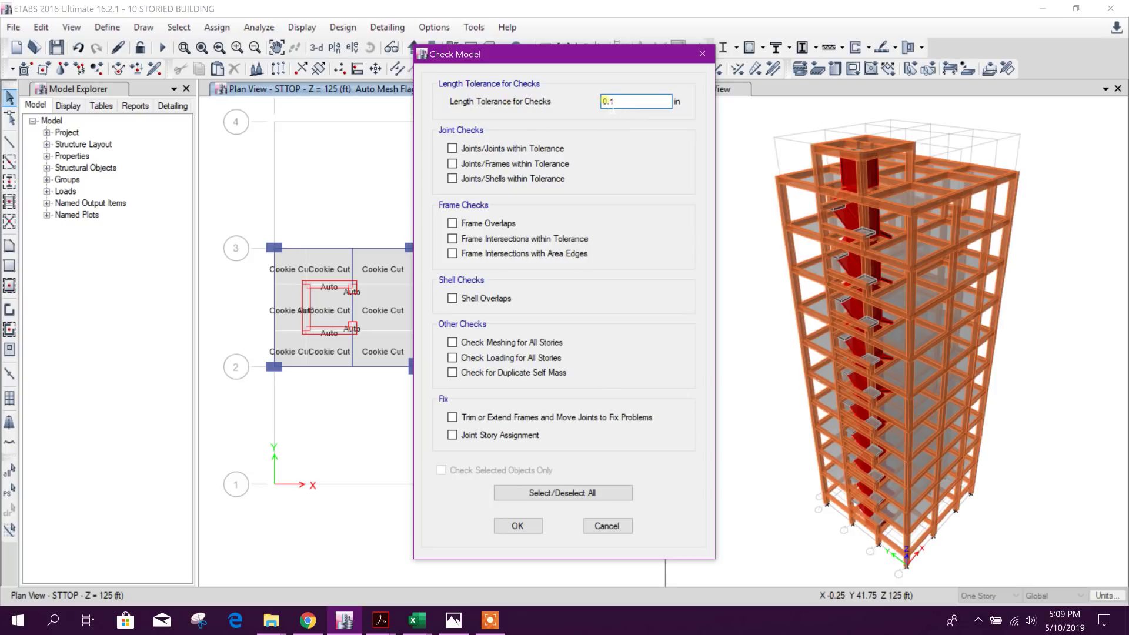
pyautogui.write('0')
pyautogui.press('BackSpace')
pyautogui.click(453, 149)
pyautogui.click(521, 493)
pyautogui.click(518, 526)
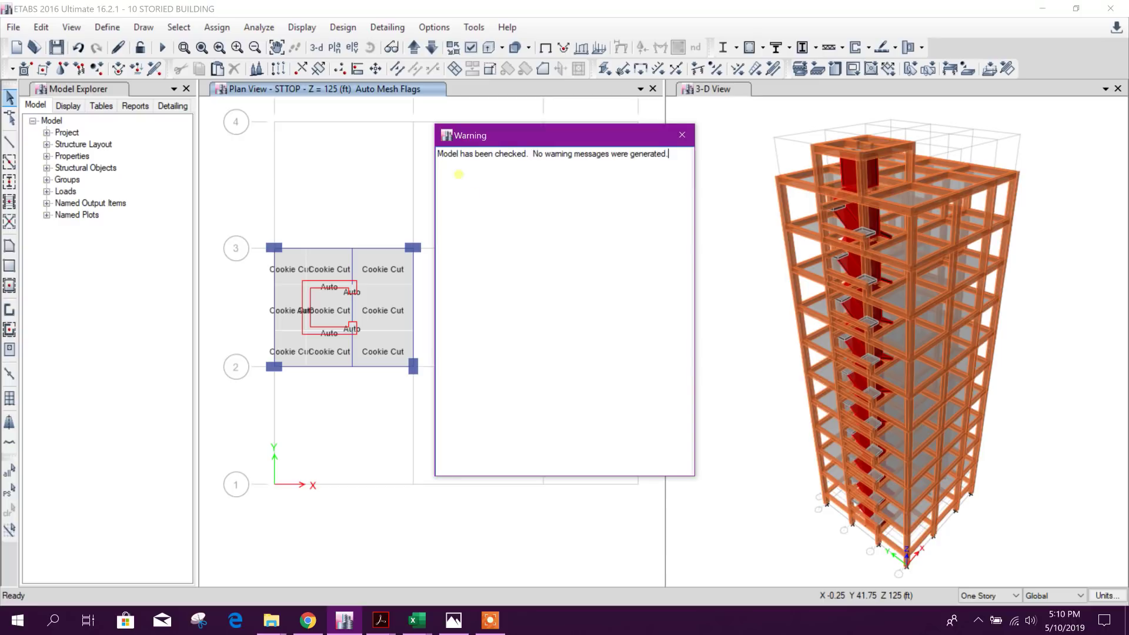
pyautogui.click(674, 159)
pyautogui.click(682, 135)
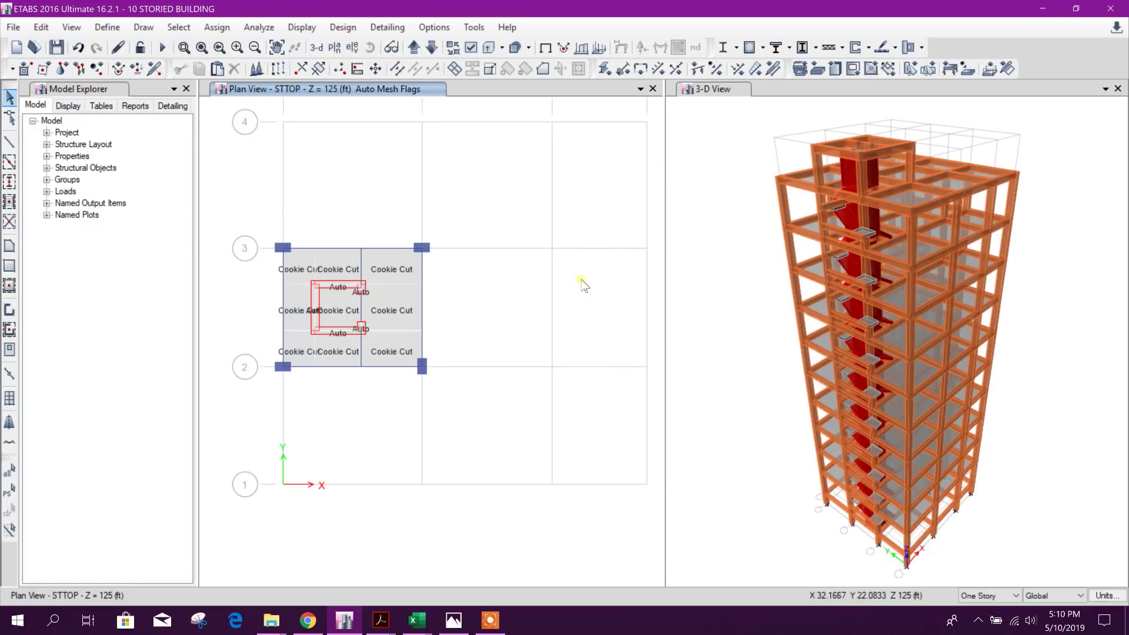